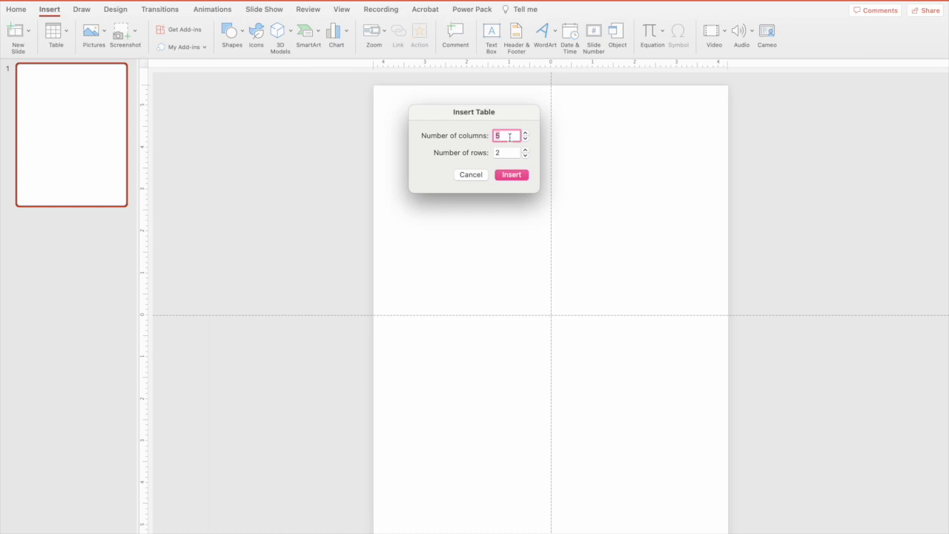
Insert a table with 11 columns and 1 row on the blank slide.
text(11)
key(Tab)
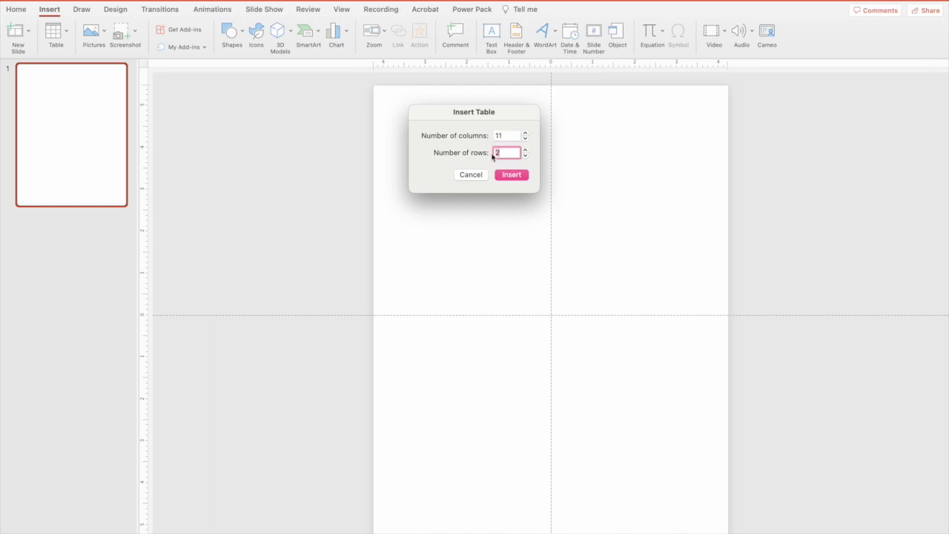
text(1)
click(519, 178)
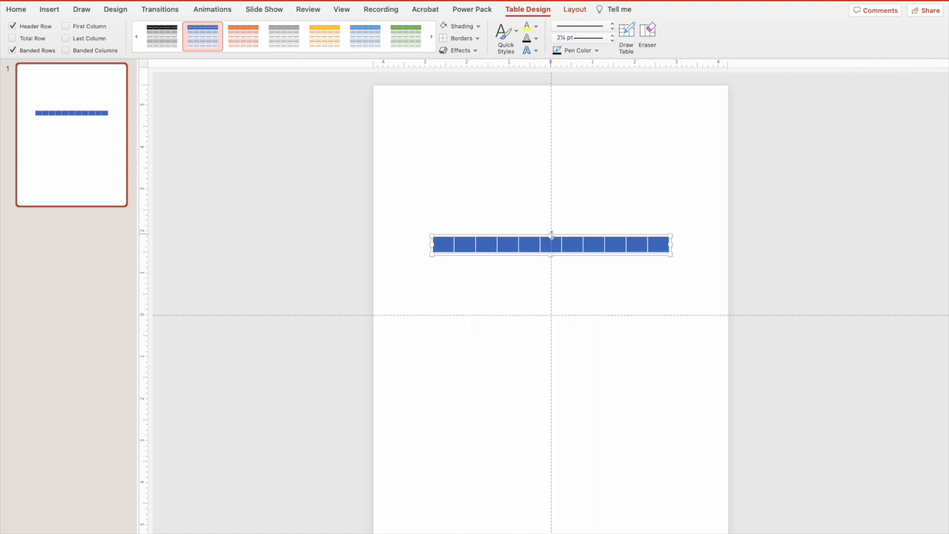
Stretch the table to all four slide edges so that it covers the whole page.
drag(551, 235, 551, 88)
drag(550, 255, 551, 533)
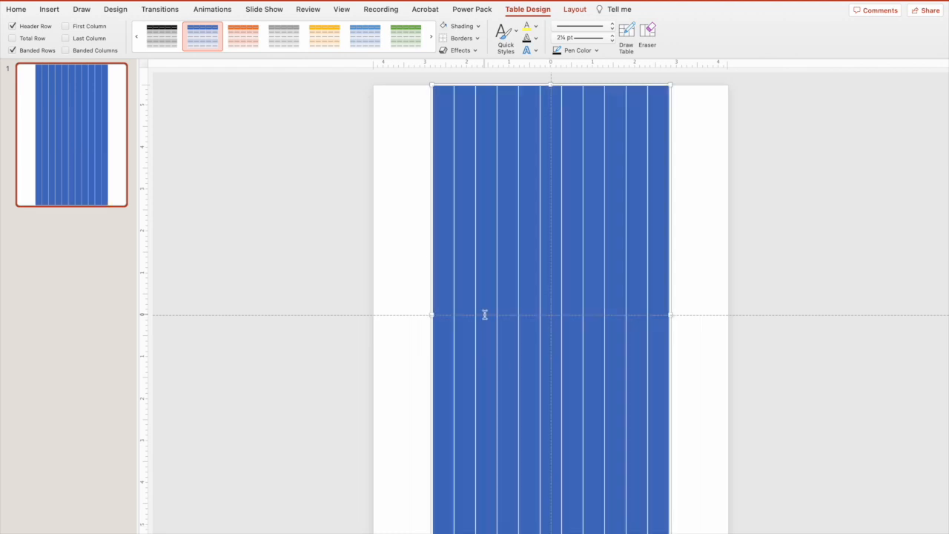
drag(434, 315, 373, 315)
drag(670, 315, 726, 315)
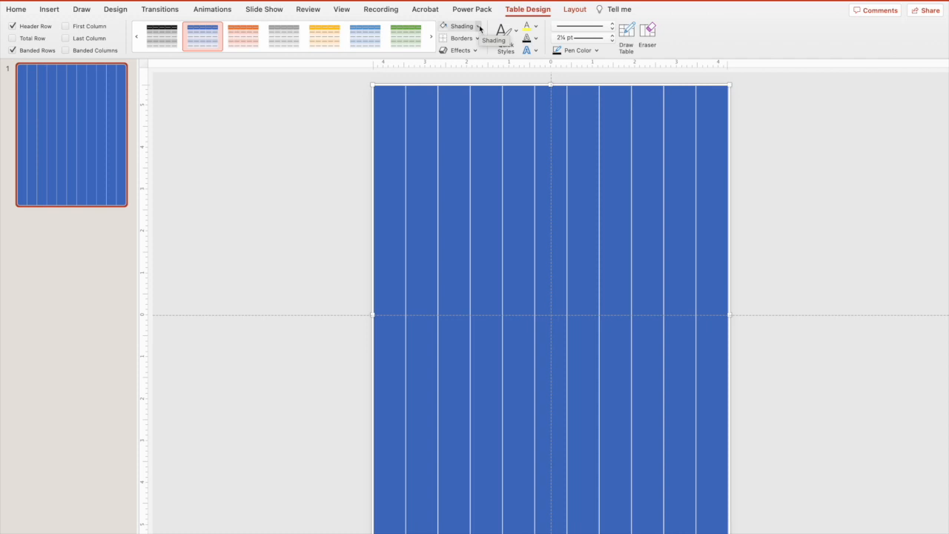
Shade the table's first column with standard green and the second column with standard light green.
click(376, 125)
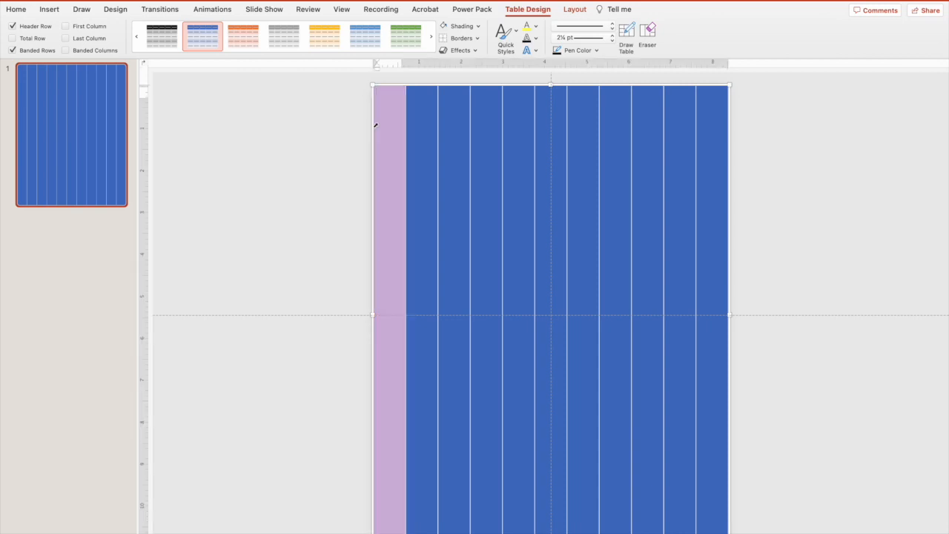
click(478, 26)
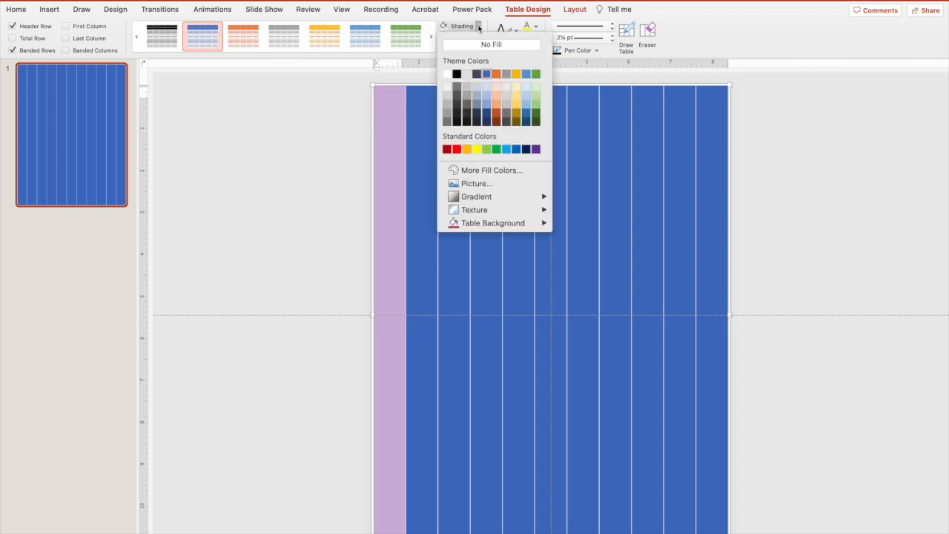
click(495, 149)
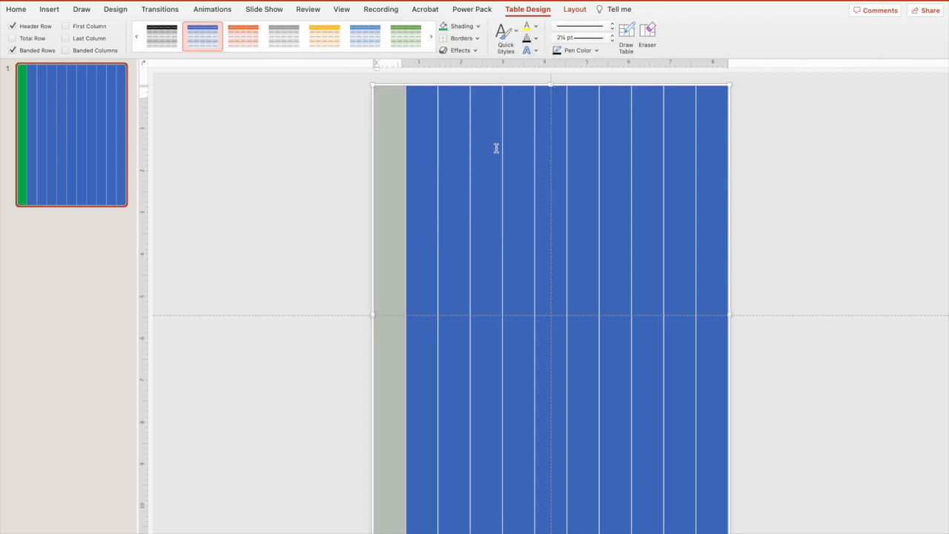
click(407, 153)
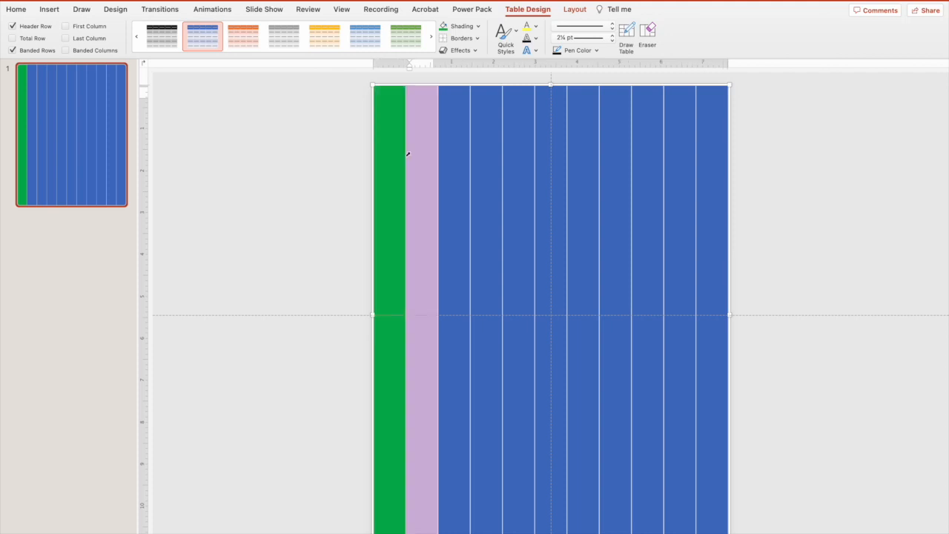
click(478, 27)
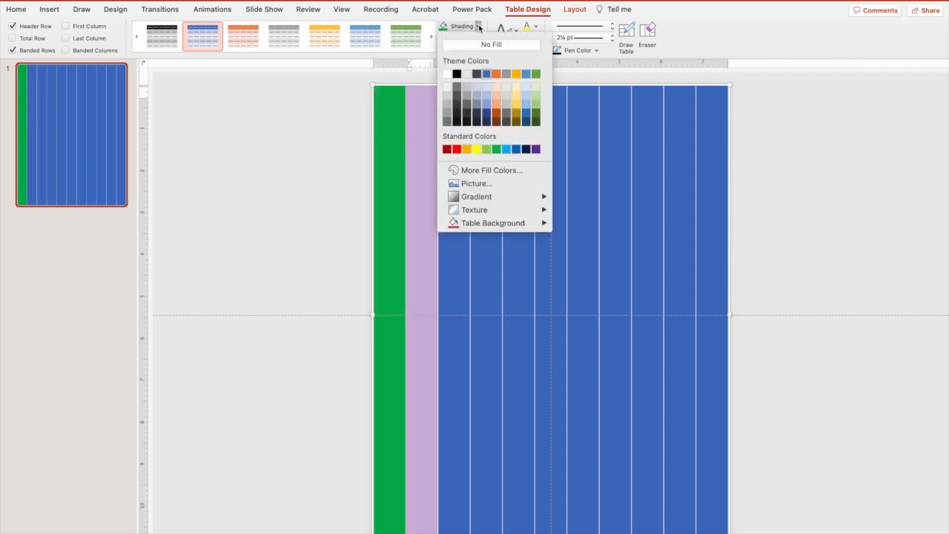
click(486, 149)
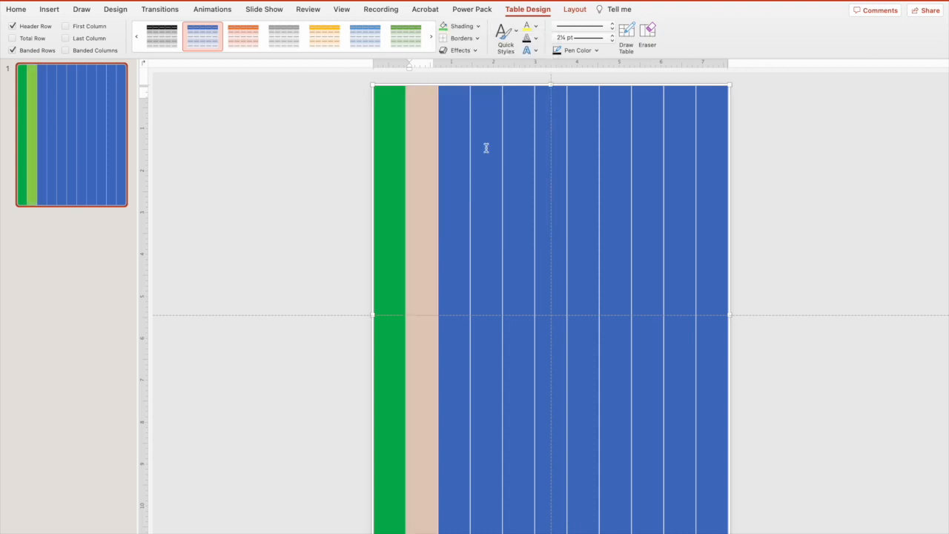
Shade the third column with standard green and the fourth column with standard light green.
click(440, 147)
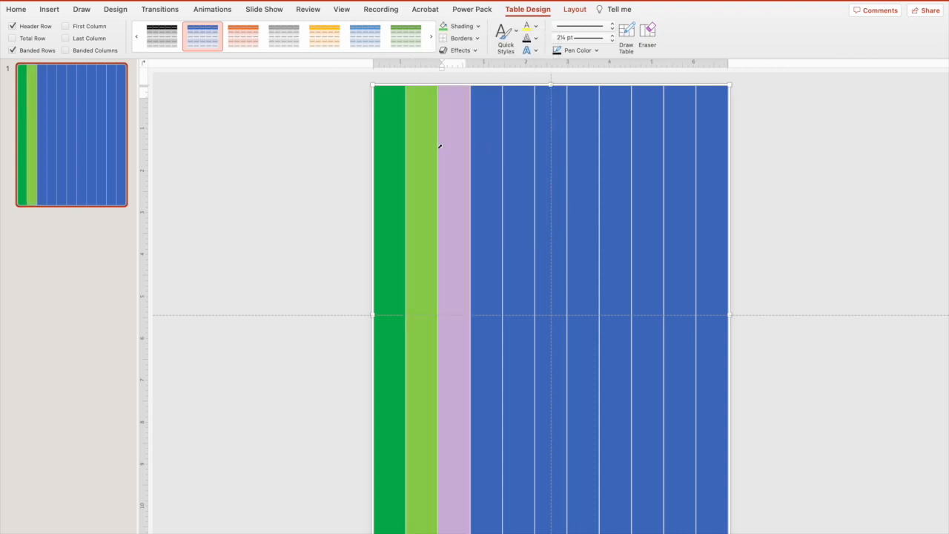
click(479, 27)
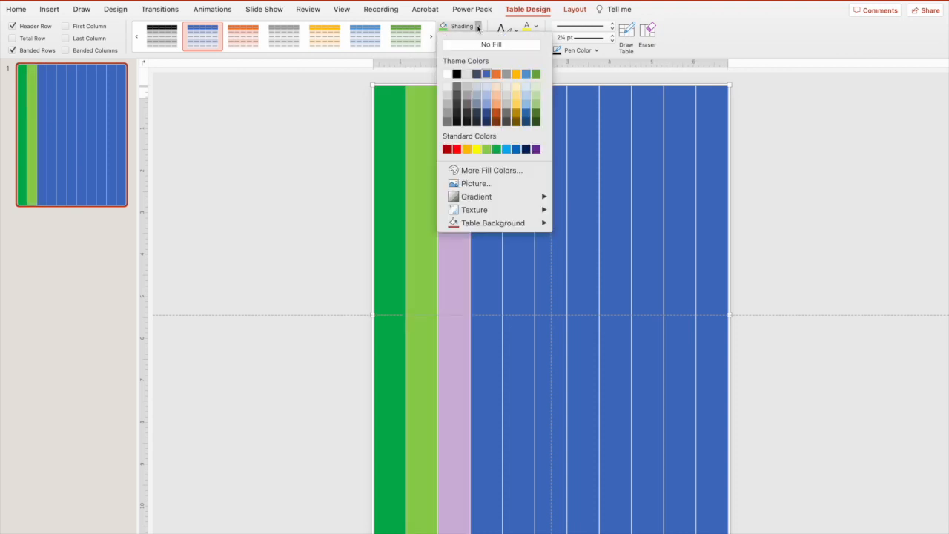
click(497, 149)
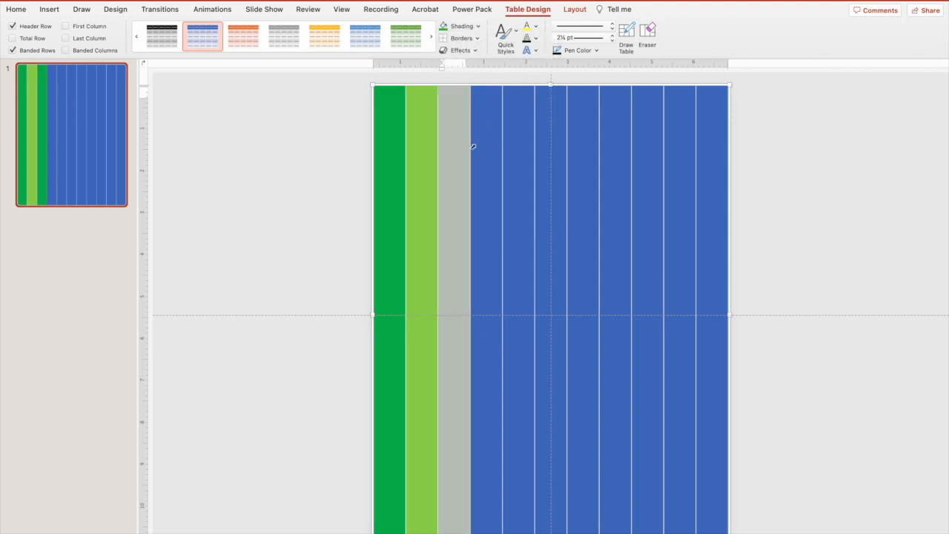
click(473, 147)
click(479, 27)
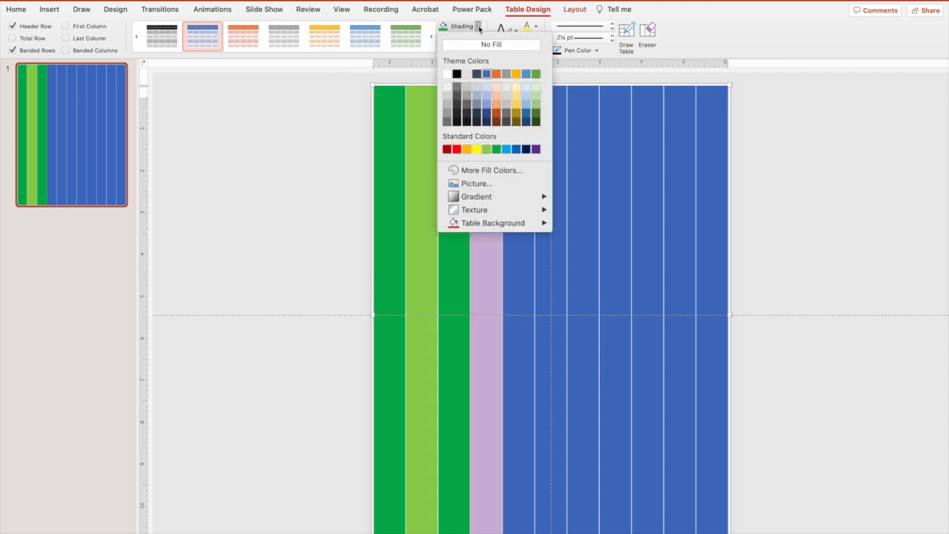
click(485, 148)
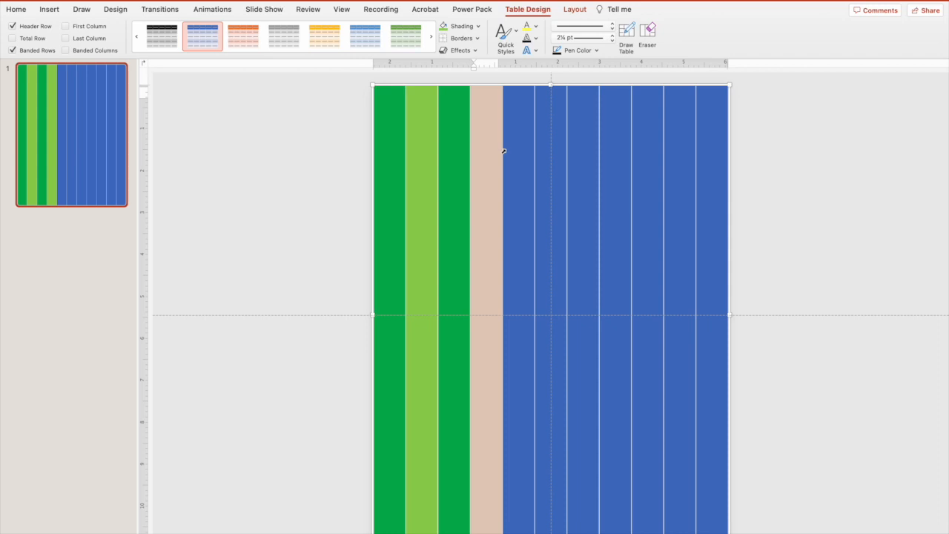
Shade the fifth column with standard green and the sixth column with standard light green.
click(504, 152)
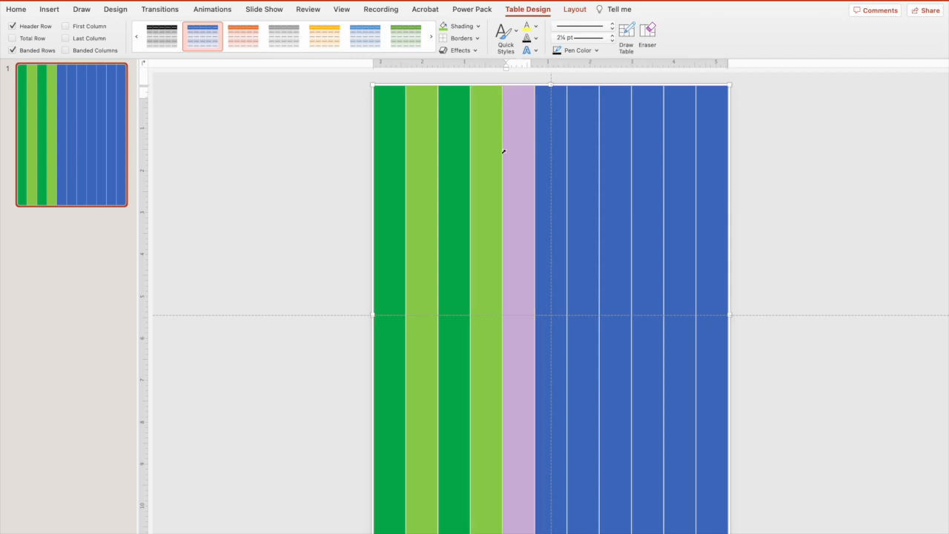
click(479, 29)
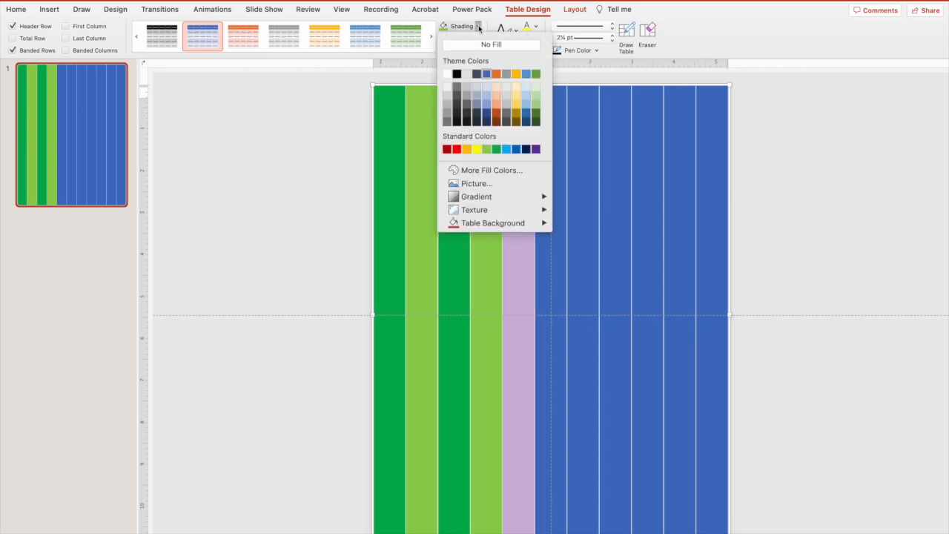
click(498, 147)
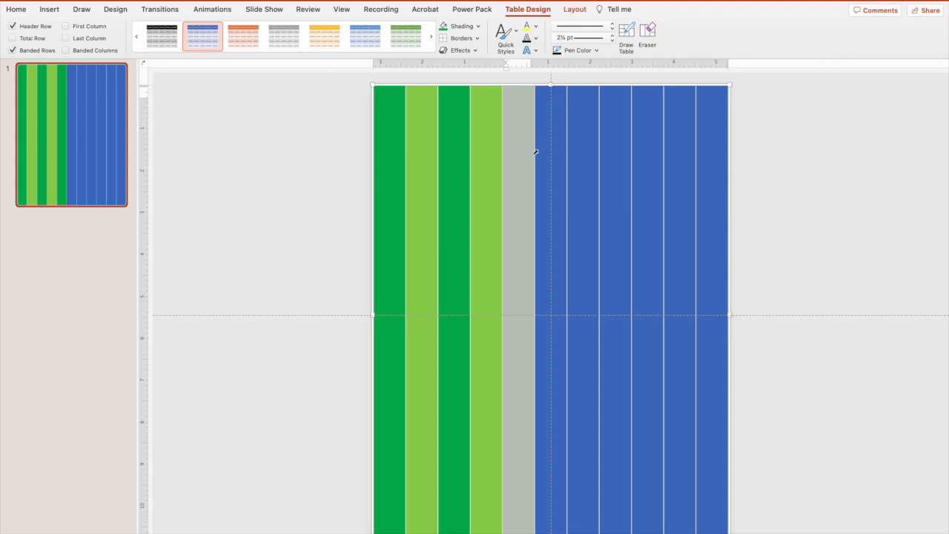
click(535, 151)
click(478, 27)
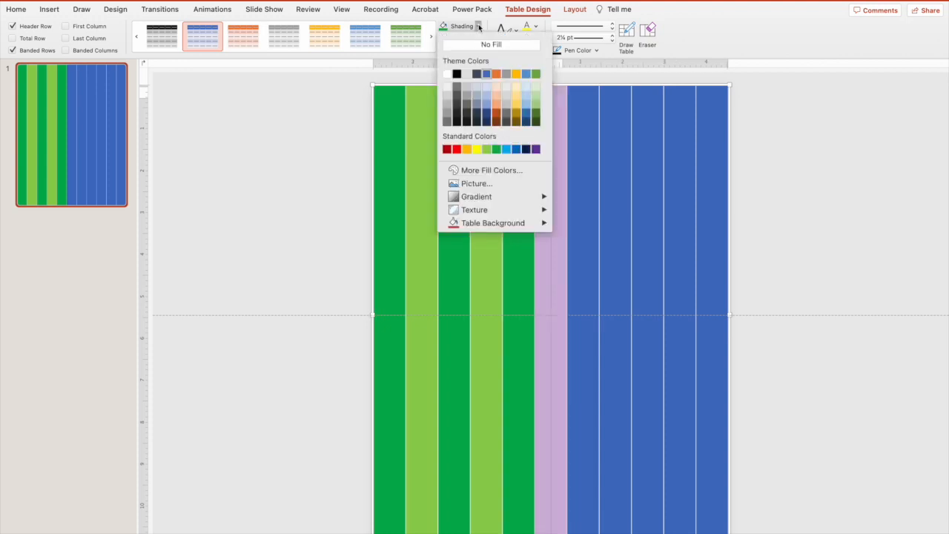
click(487, 149)
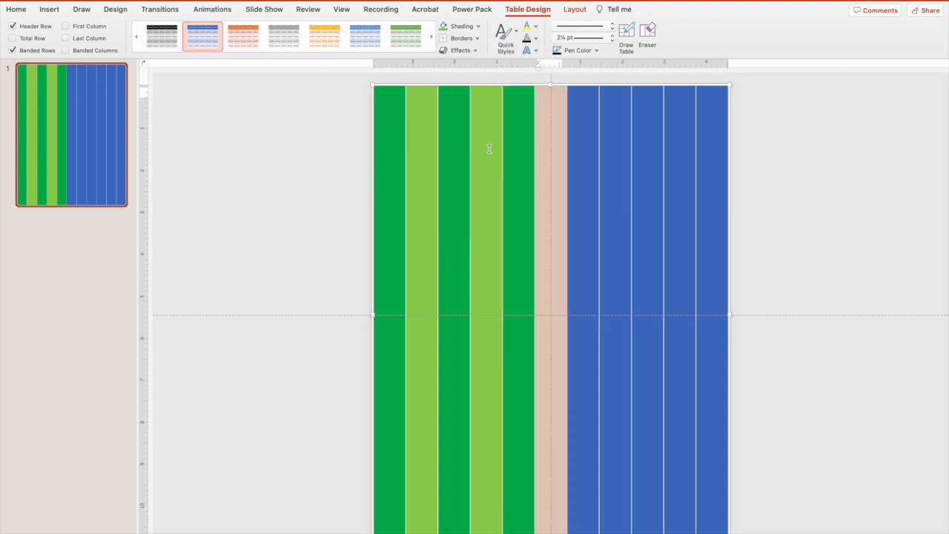
Shade the seventh column with standard green and the eighth column with standard light green.
click(567, 162)
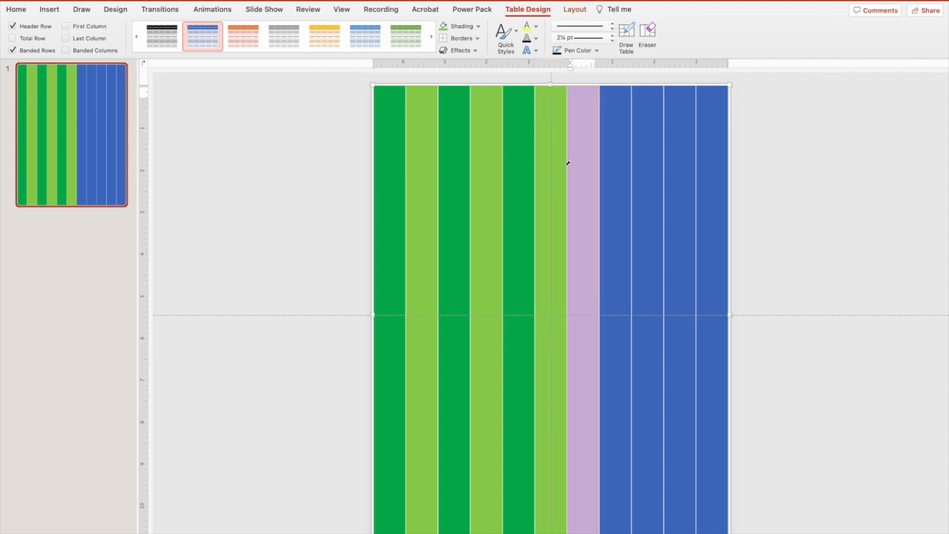
click(478, 27)
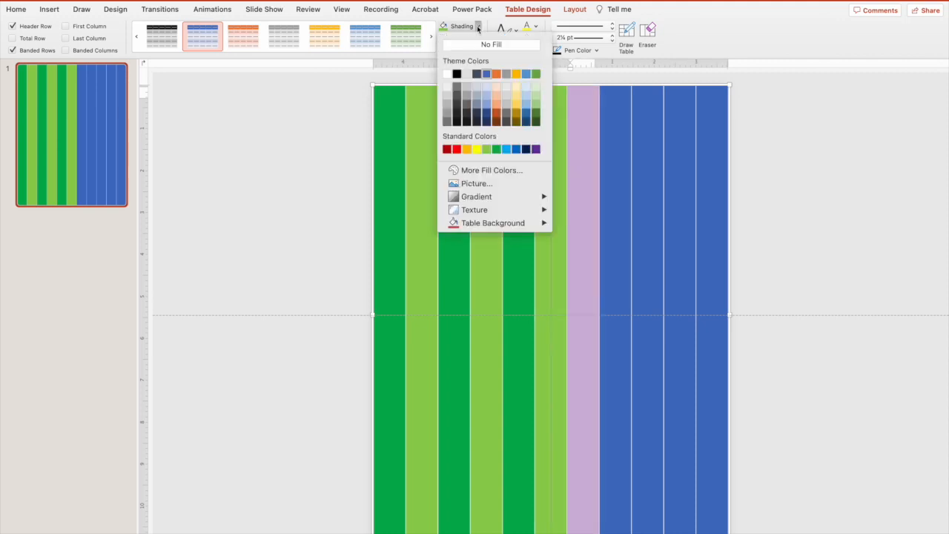
click(496, 147)
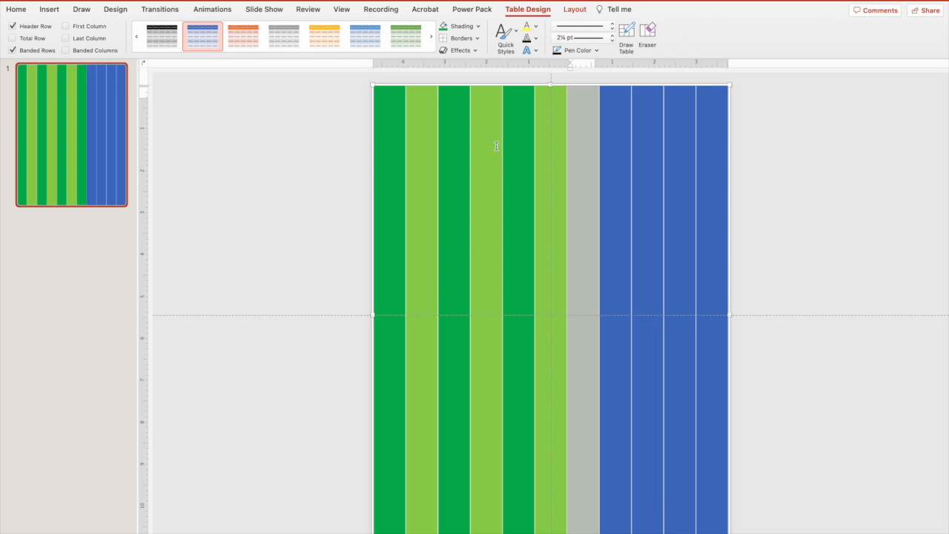
click(601, 162)
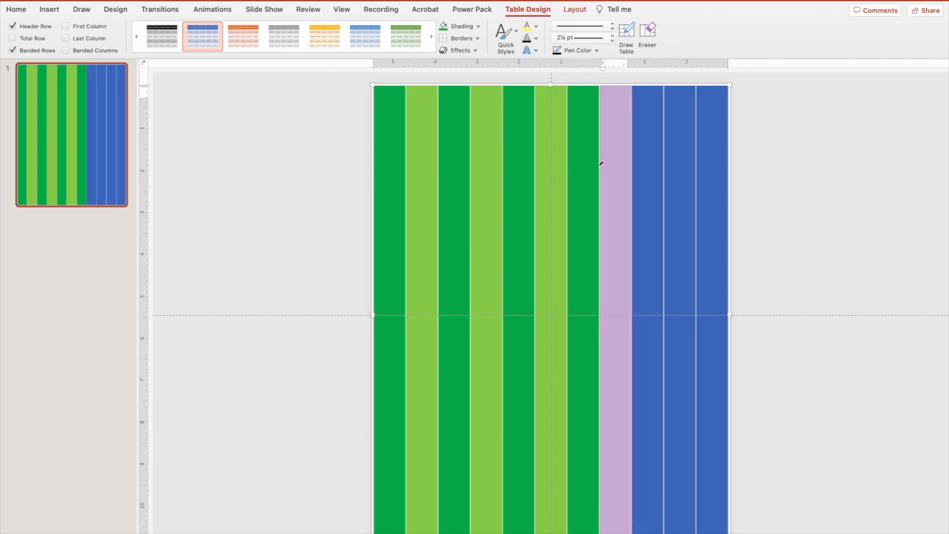
click(479, 28)
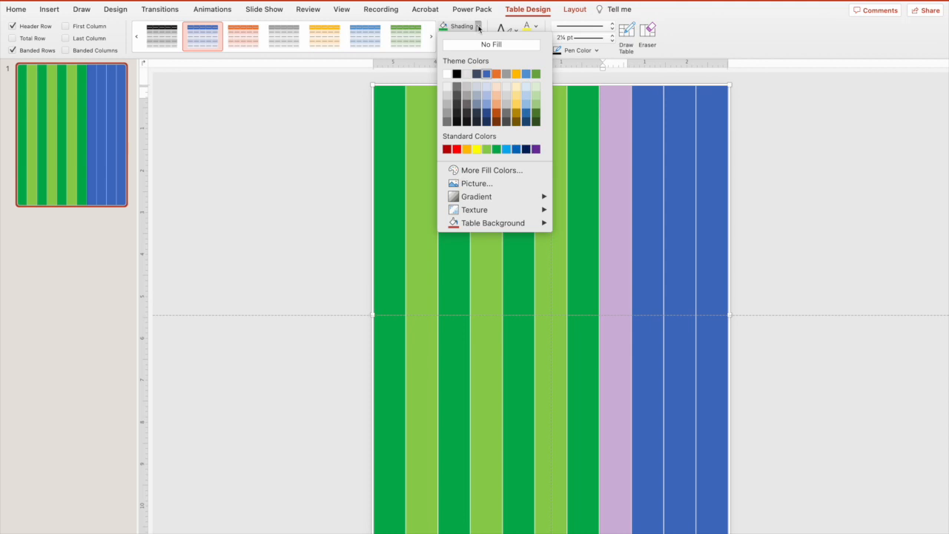
click(487, 149)
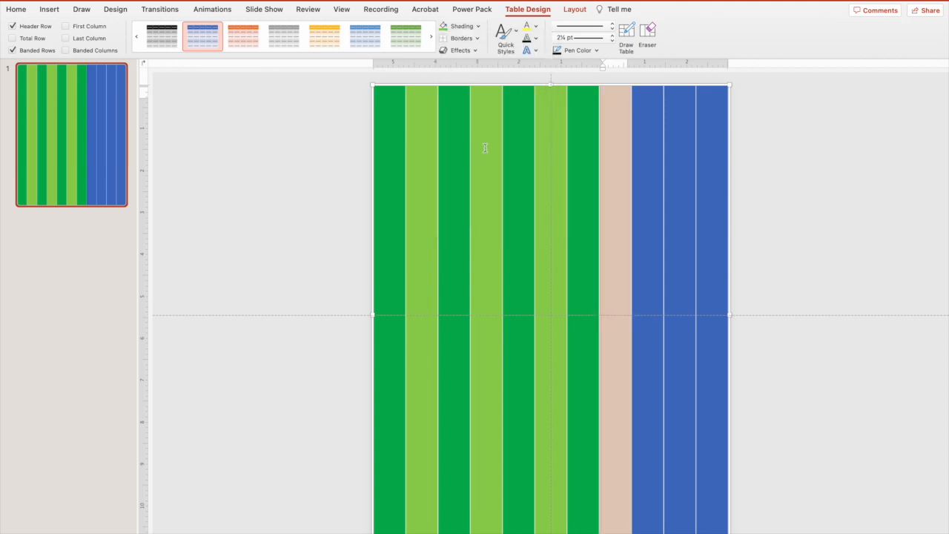
Shade the ninth column with standard green and the tenth column with standard light green.
click(633, 158)
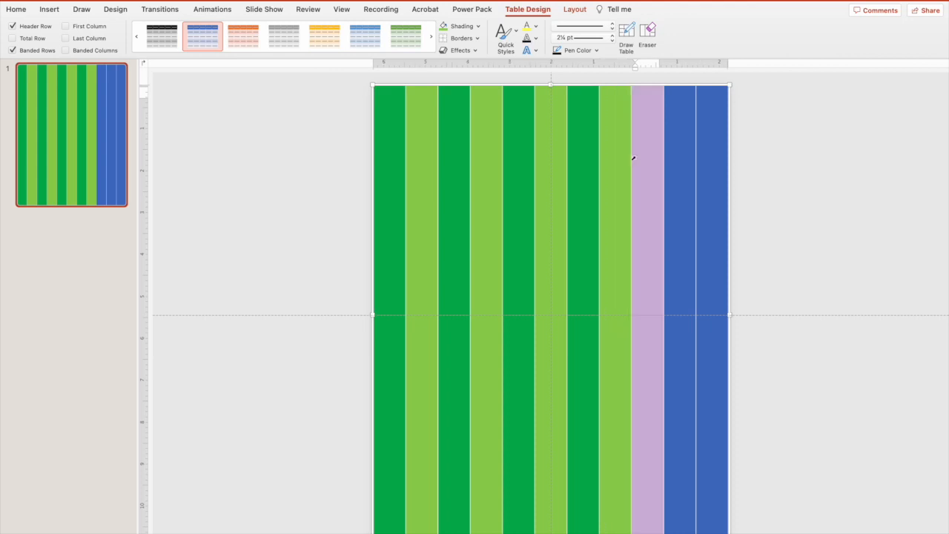
click(479, 26)
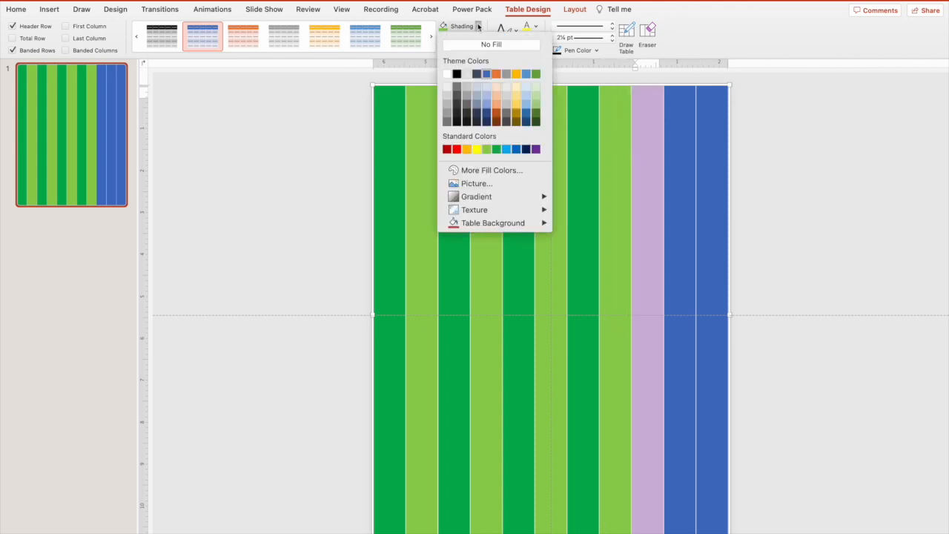
click(495, 150)
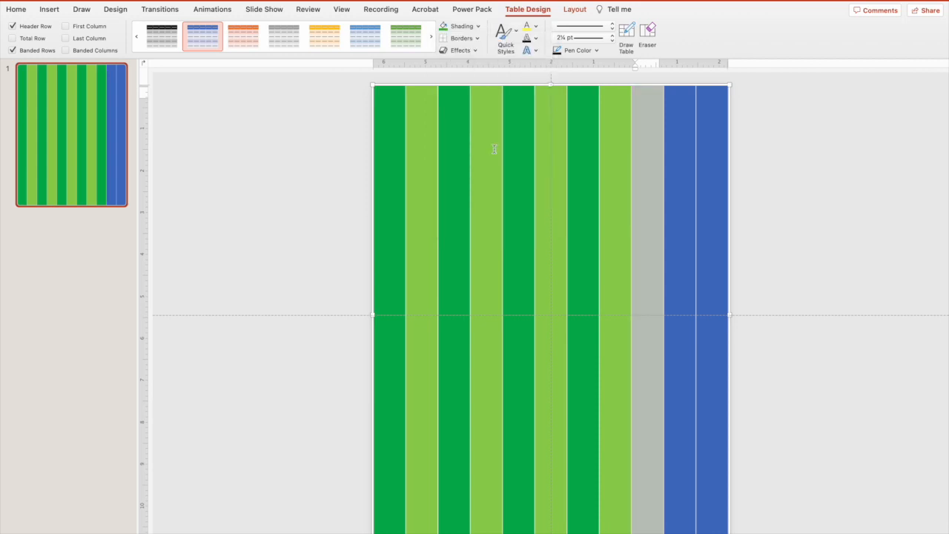
click(665, 170)
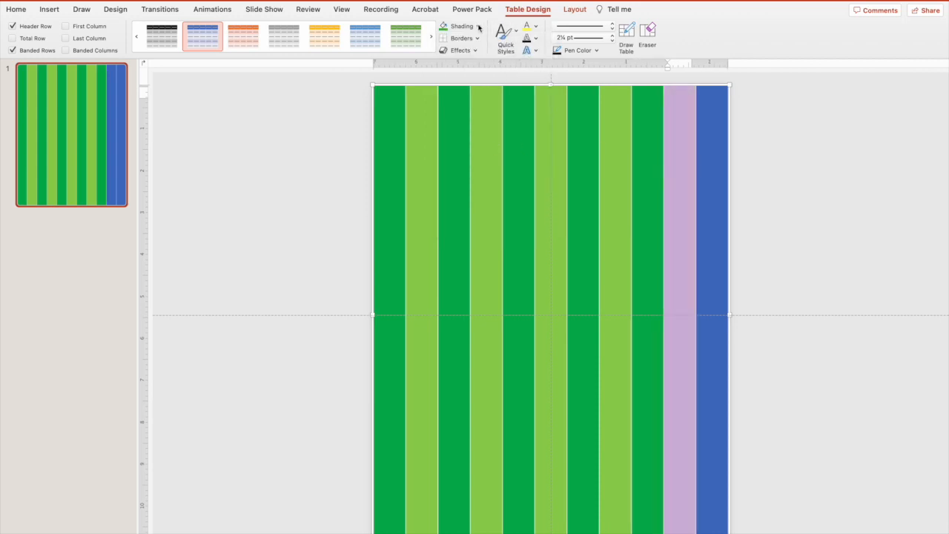
click(479, 28)
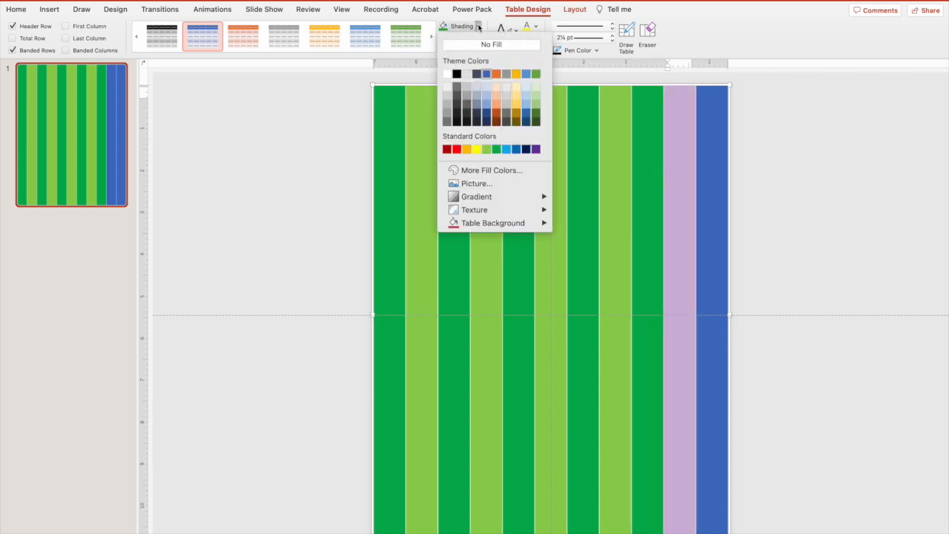
click(486, 149)
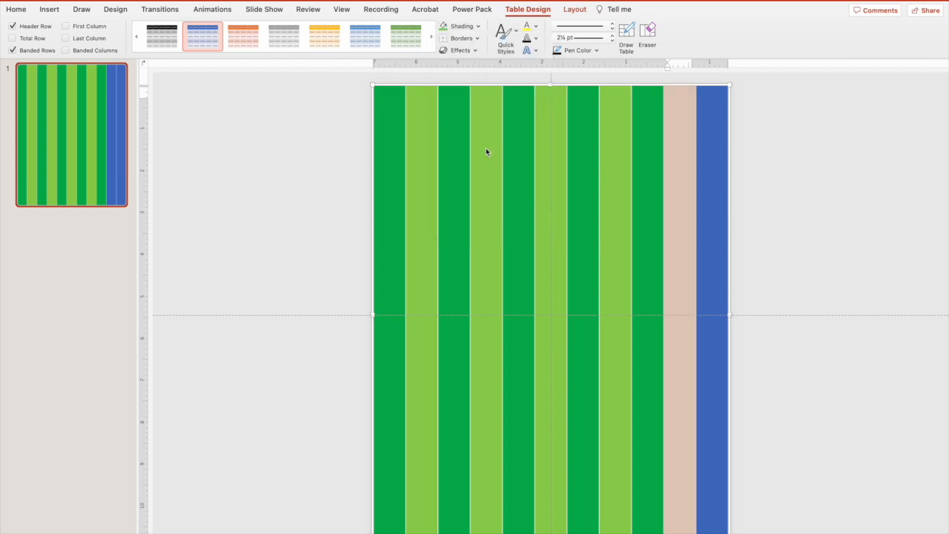
click(478, 27)
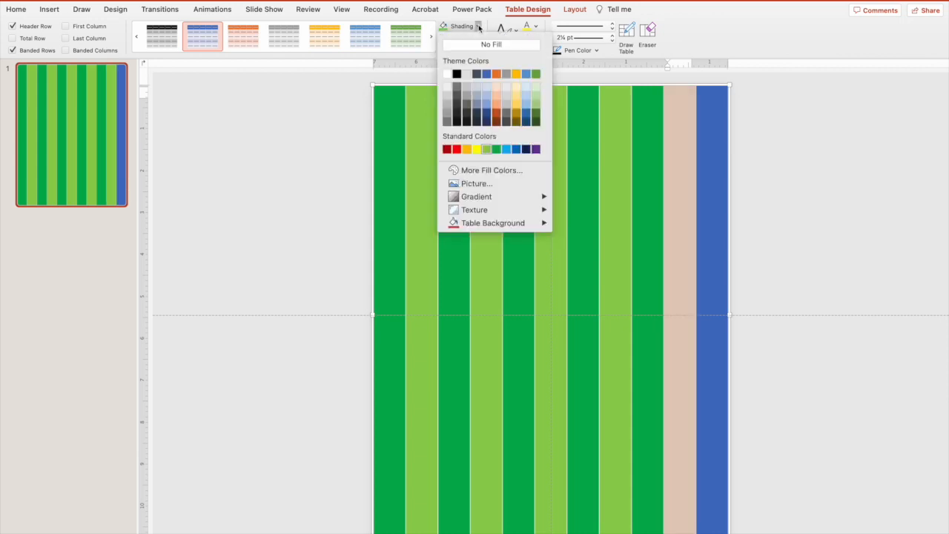
click(775, 132)
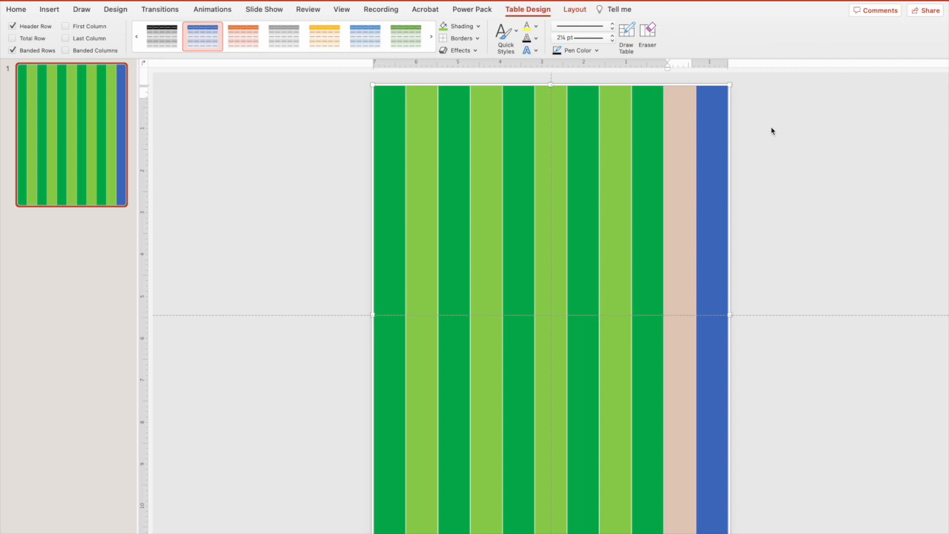
Shade the table's eleventh column with standard green and deselect the table.
click(697, 137)
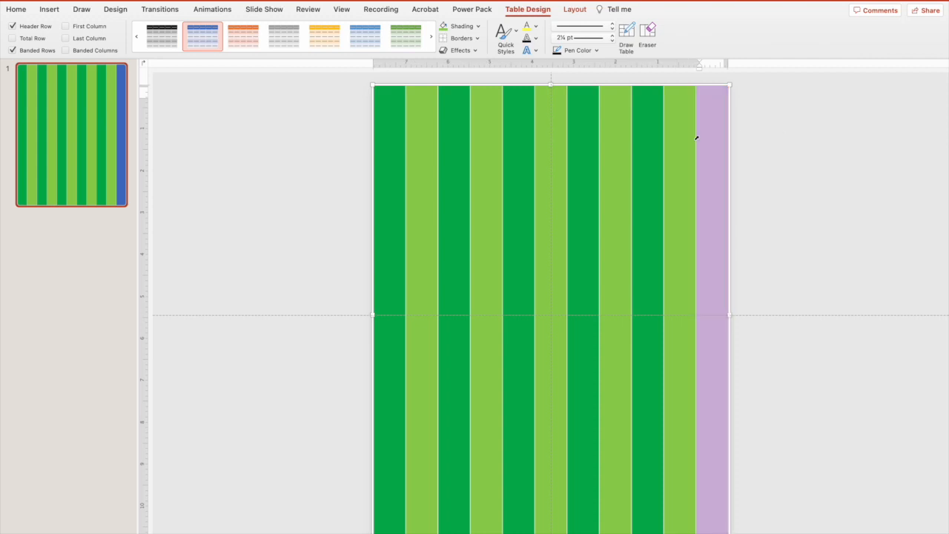
click(478, 27)
click(496, 149)
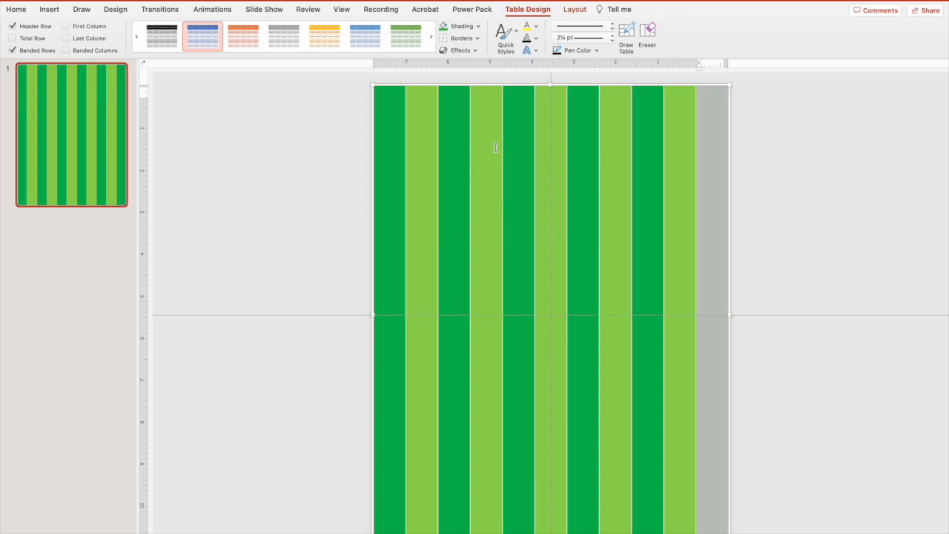
click(819, 144)
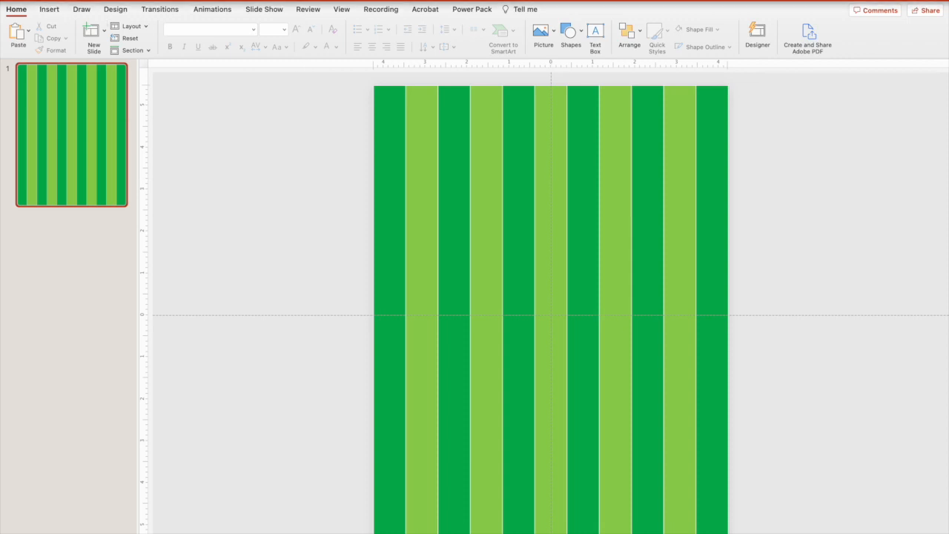
Insert a new table with 1 column and 4 rows over the striped background.
click(164, 0)
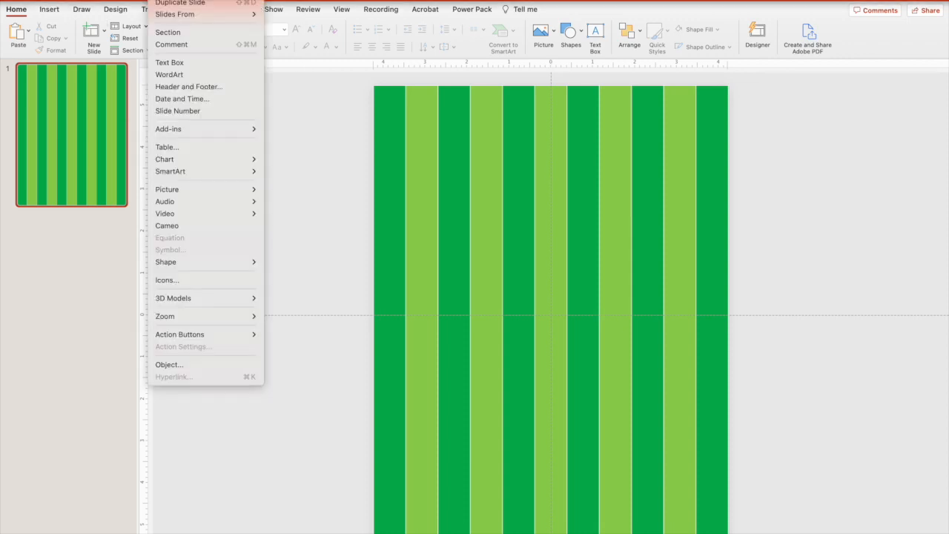
click(166, 147)
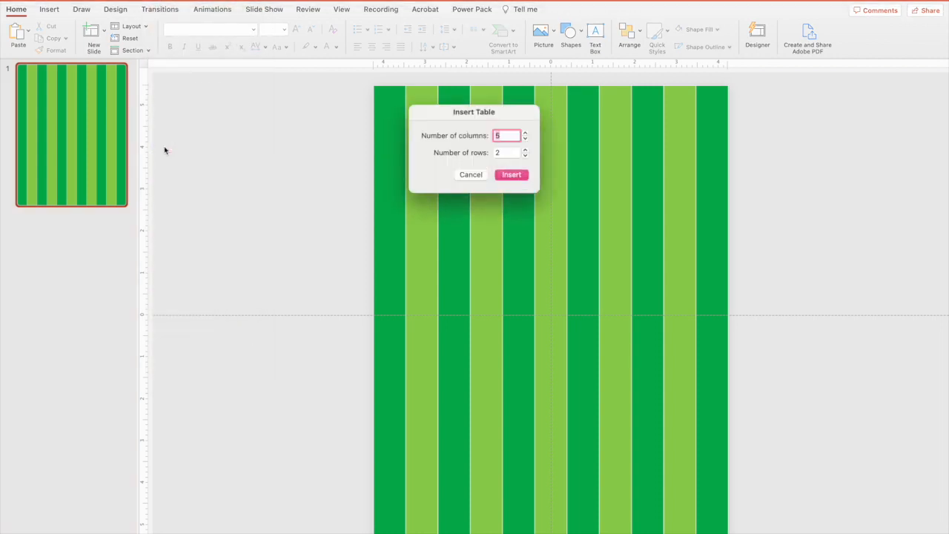
text(1)
click(504, 152)
double_click(504, 152)
text(4)
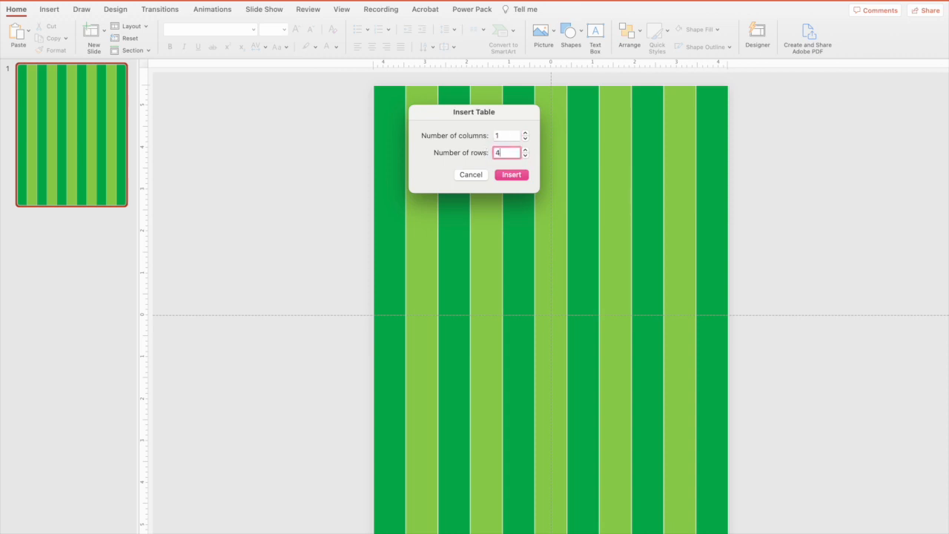
click(511, 175)
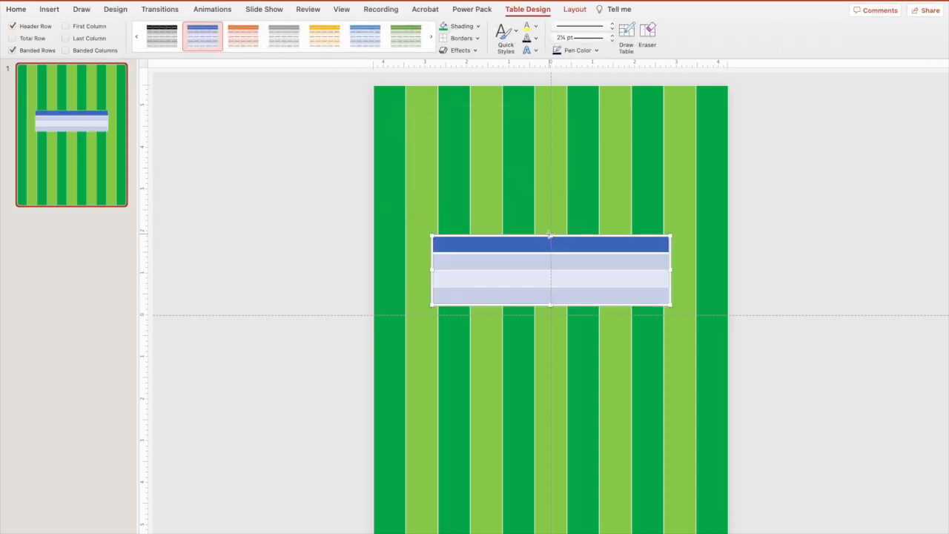
Stretch the four-row table to the slide's top, bottom, left and right edges so it covers the full page.
drag(549, 234, 549, 86)
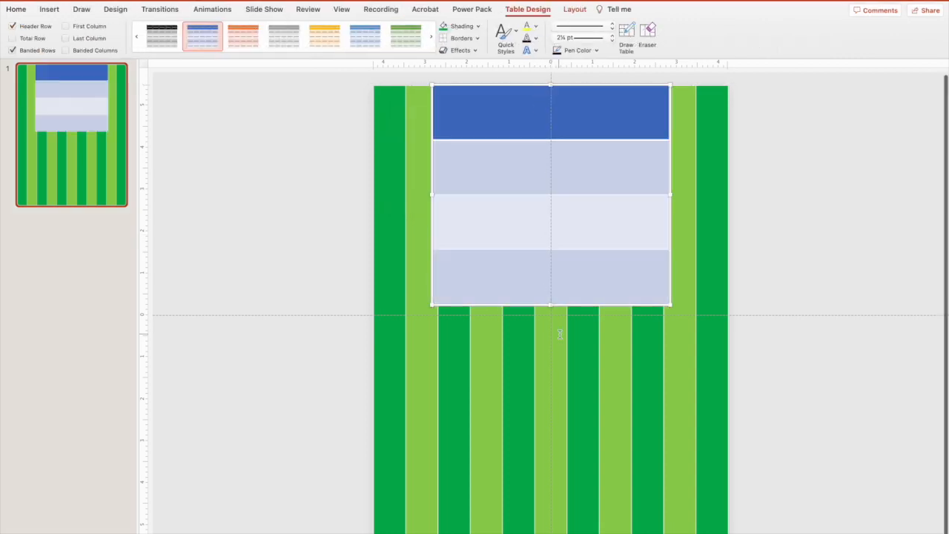
drag(550, 303, 541, 533)
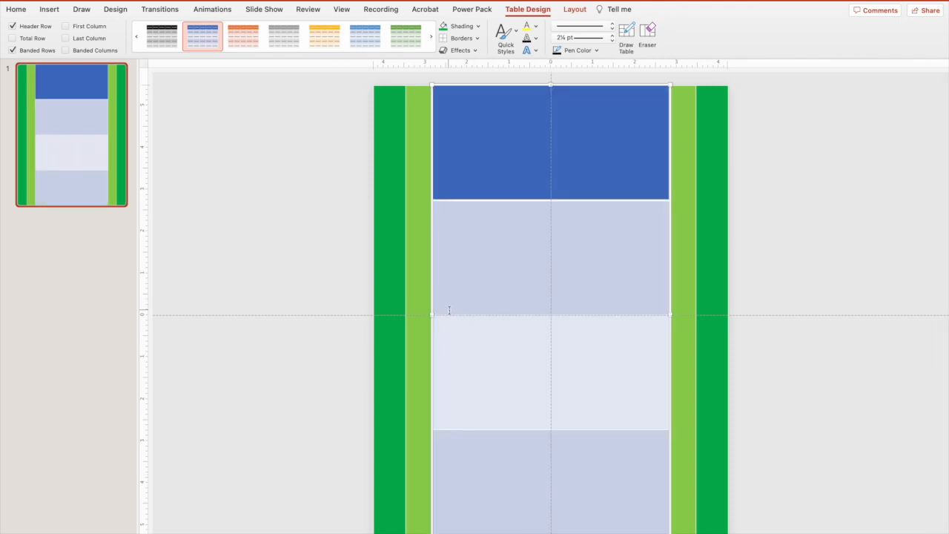
drag(431, 315, 373, 315)
drag(669, 315, 727, 318)
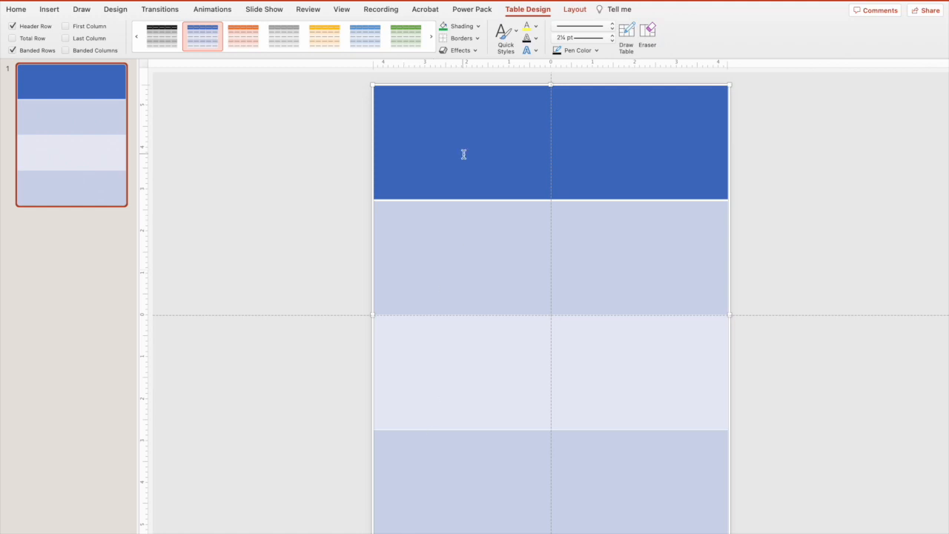
Remove the four-row table's shading, apply all borders to it, and deselect it.
click(478, 27)
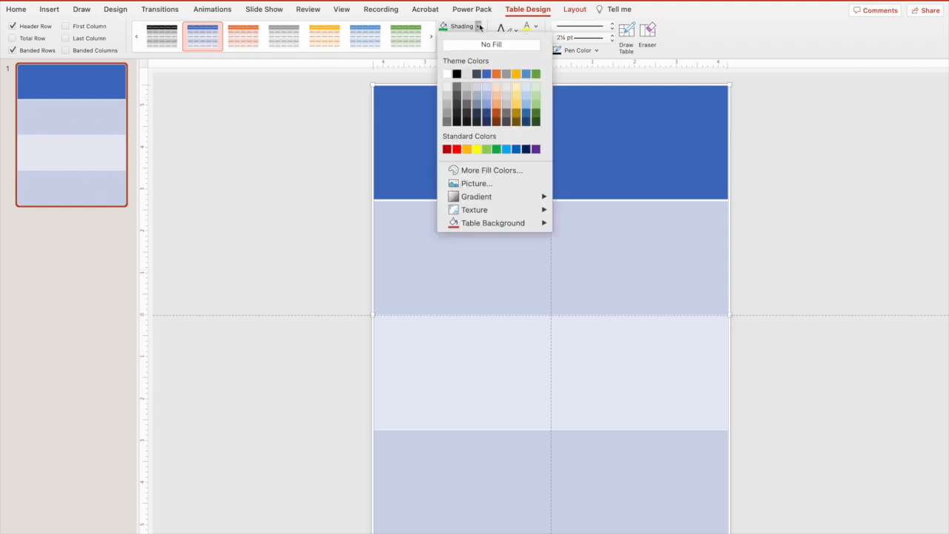
click(476, 44)
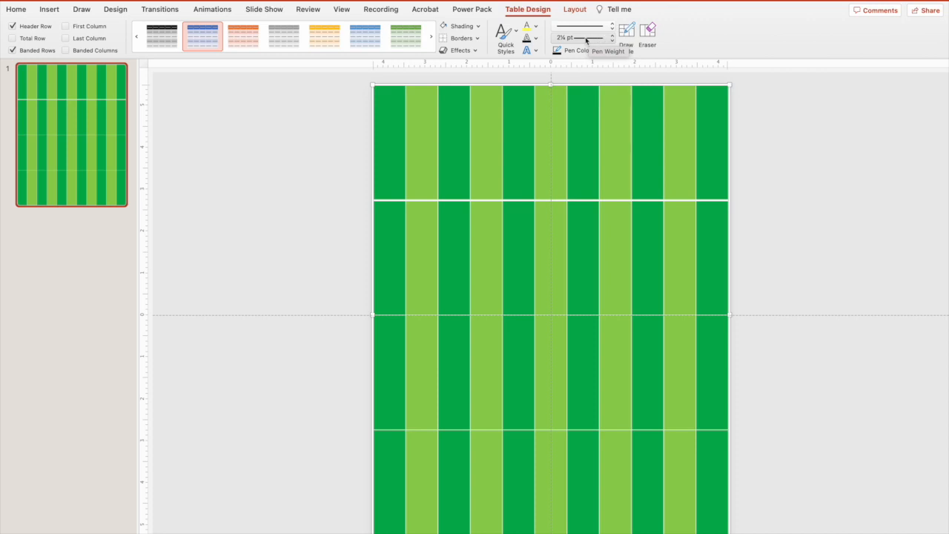
click(476, 38)
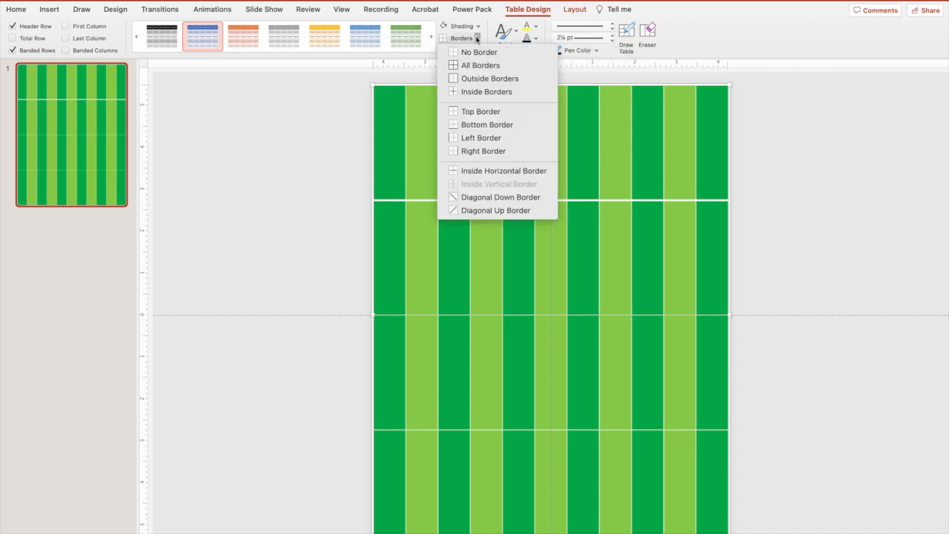
click(474, 65)
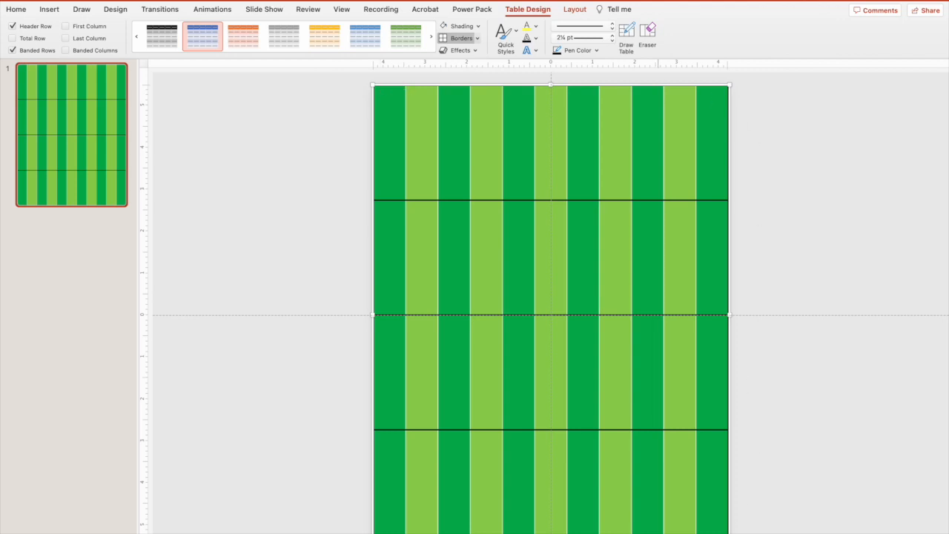
click(279, 357)
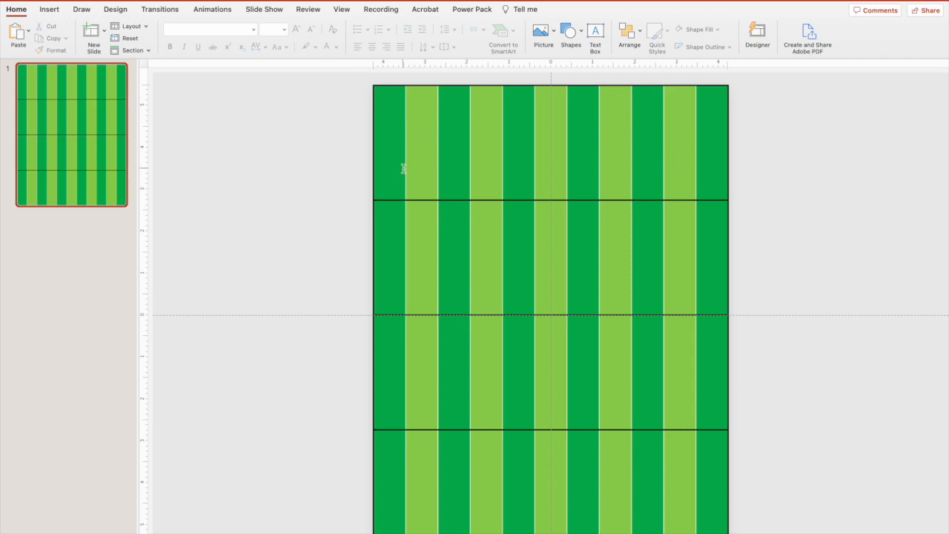
Insert a rectangle in the table's top row and widen it to about 7.72" across the row.
click(566, 29)
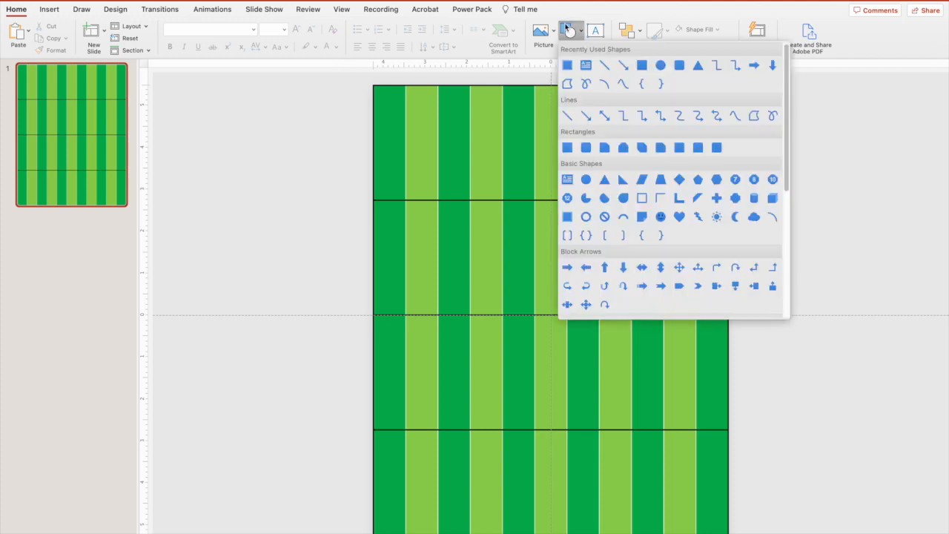
click(642, 65)
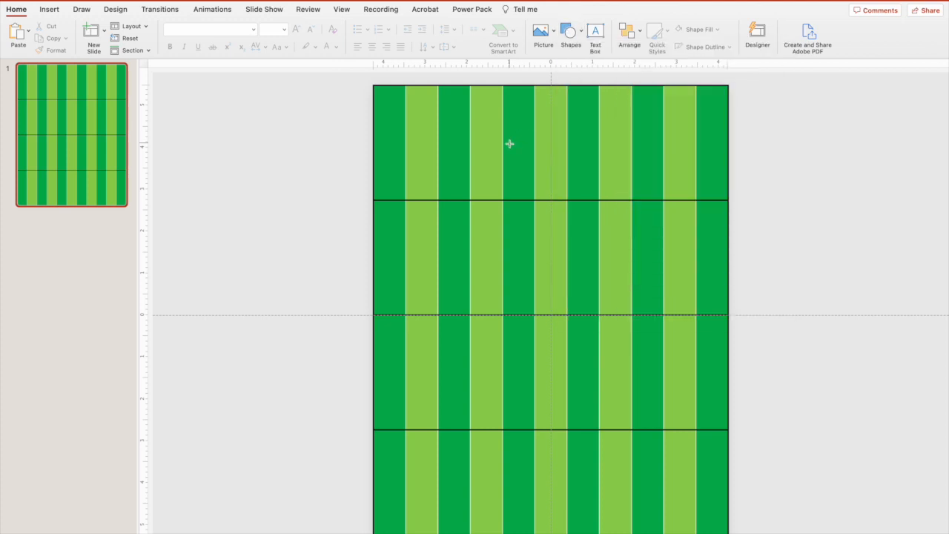
click(508, 142)
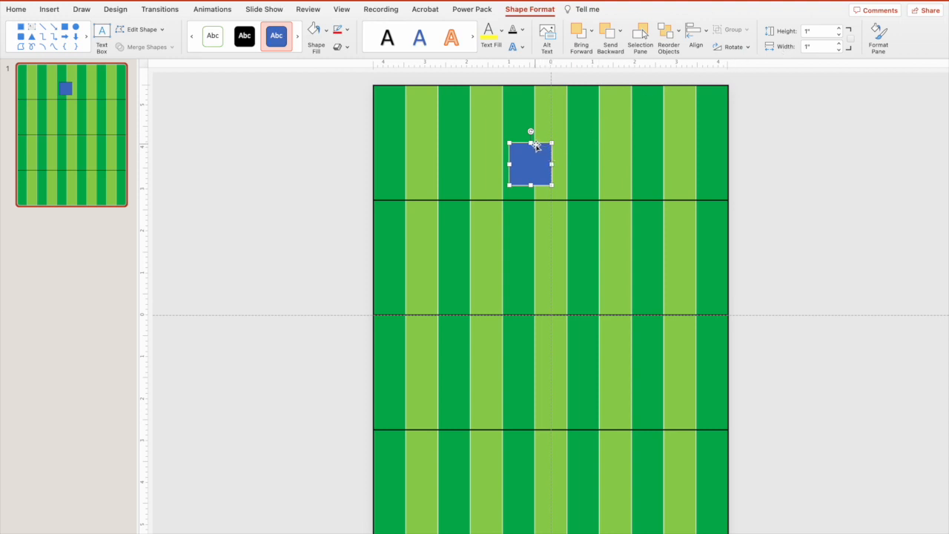
drag(551, 154, 711, 141)
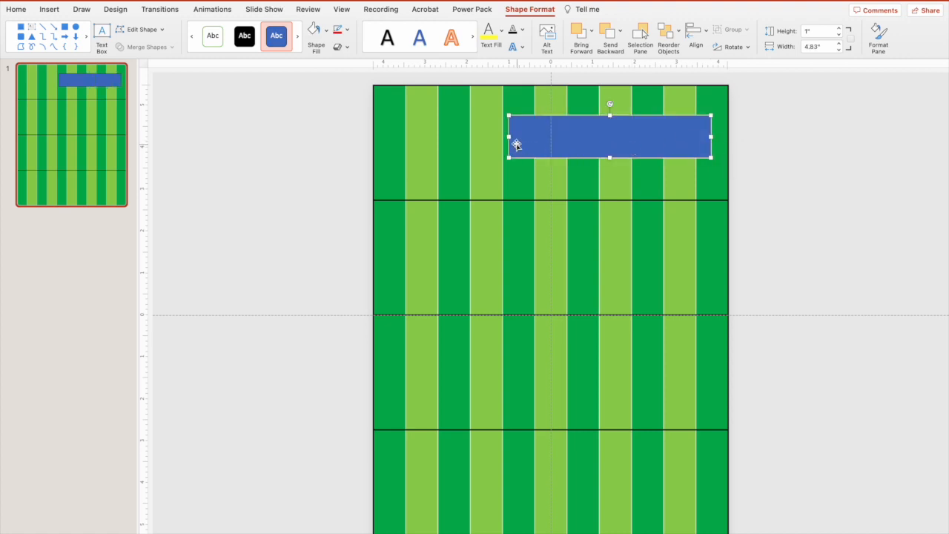
drag(509, 136, 387, 141)
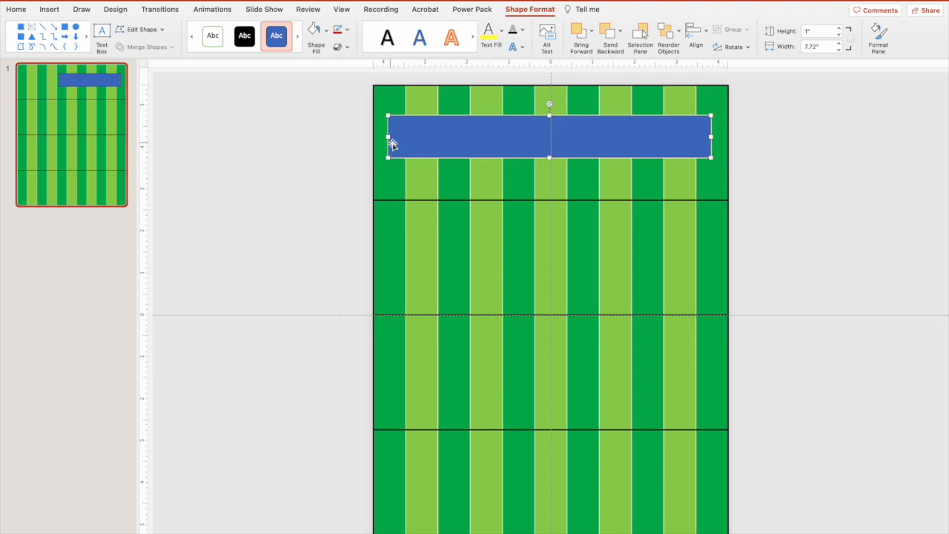
Extend the rectangle up and down within the top row to a height of about 2.08".
drag(549, 157, 548, 182)
drag(549, 115, 549, 102)
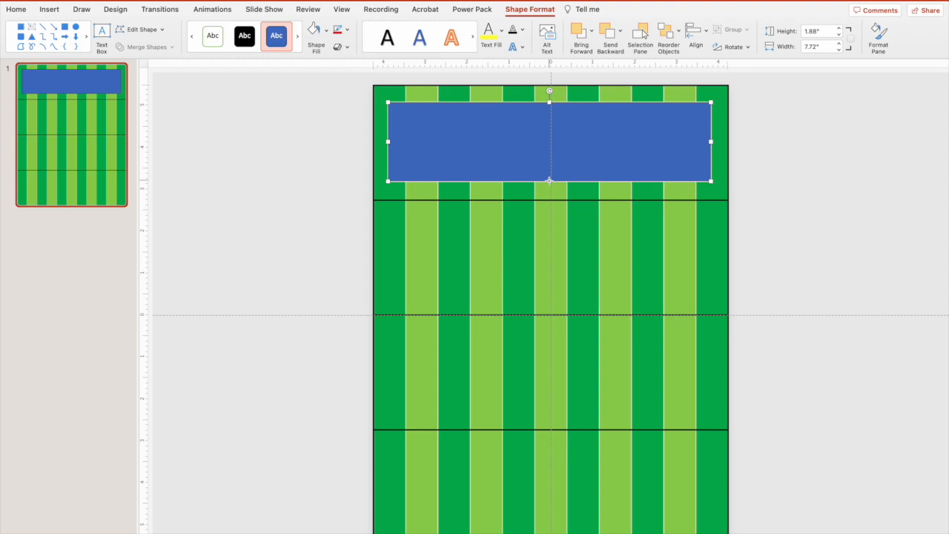
drag(548, 180, 549, 185)
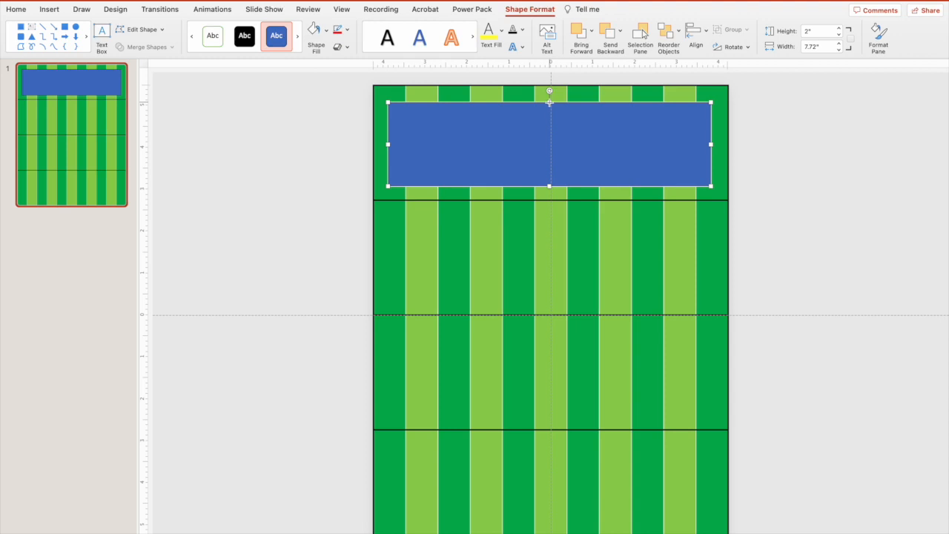
drag(548, 101, 548, 97)
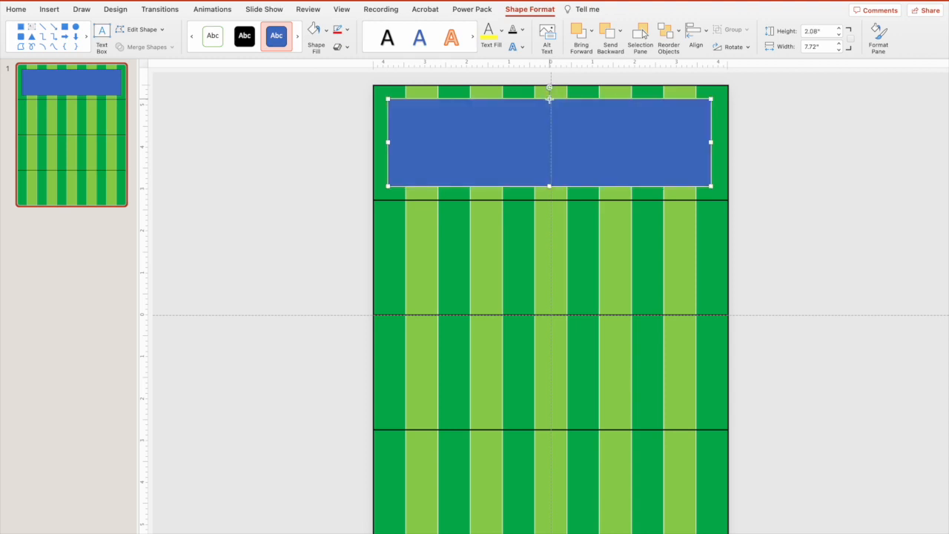
Open the rectangle's shape formatting options and give it a solid white fill.
double_click(711, 159)
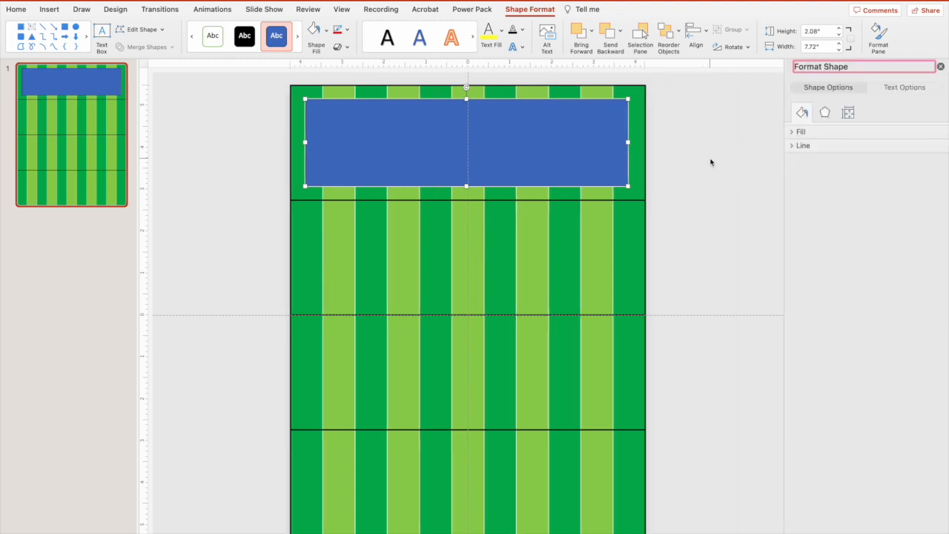
click(801, 132)
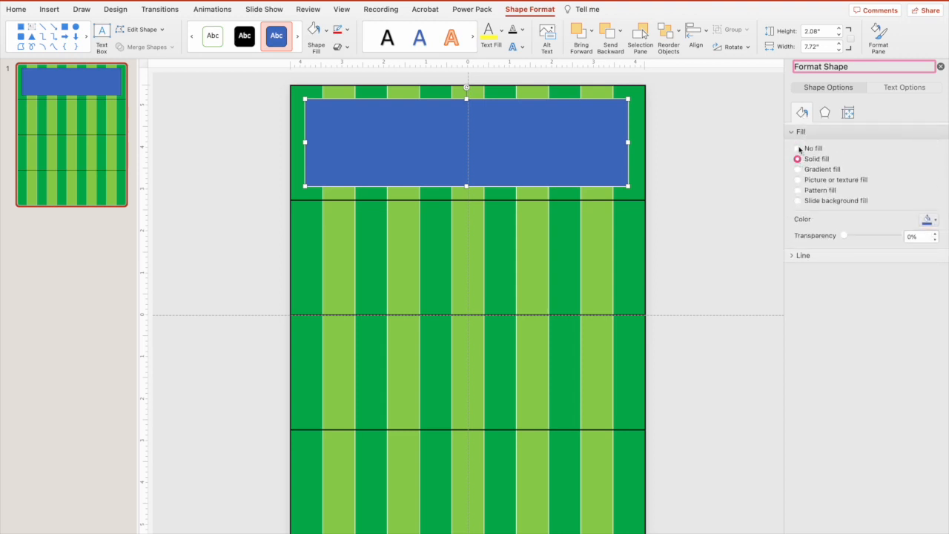
click(798, 149)
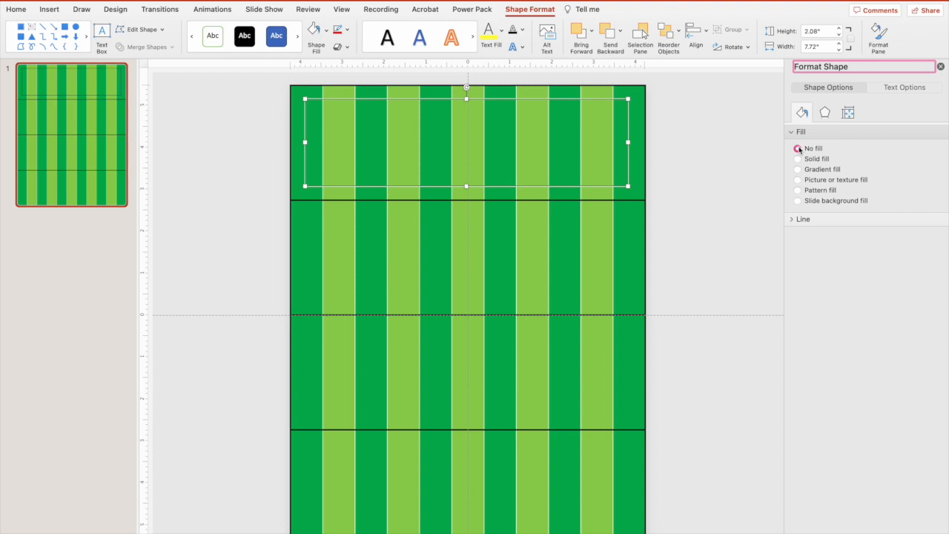
click(798, 159)
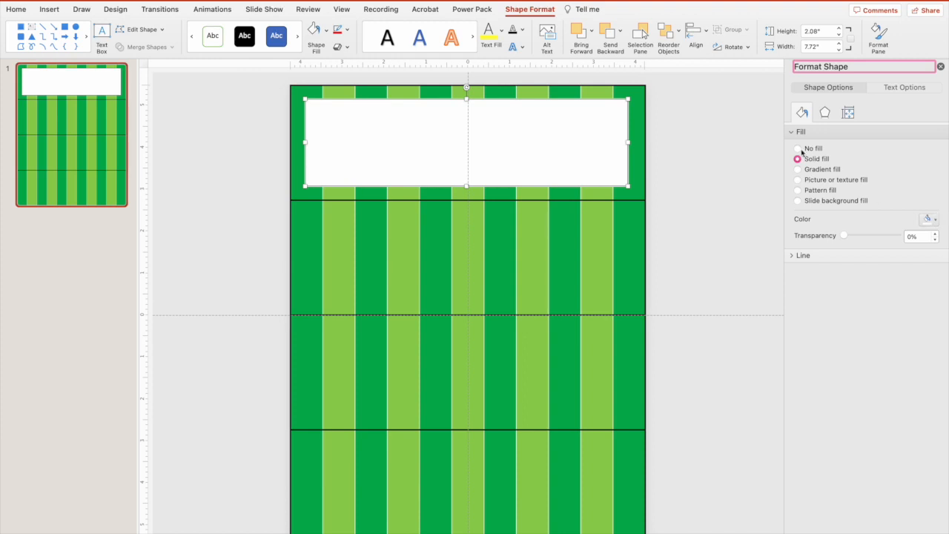
Try black and dark brown fills on the rectangle before restoring the white fill.
click(935, 220)
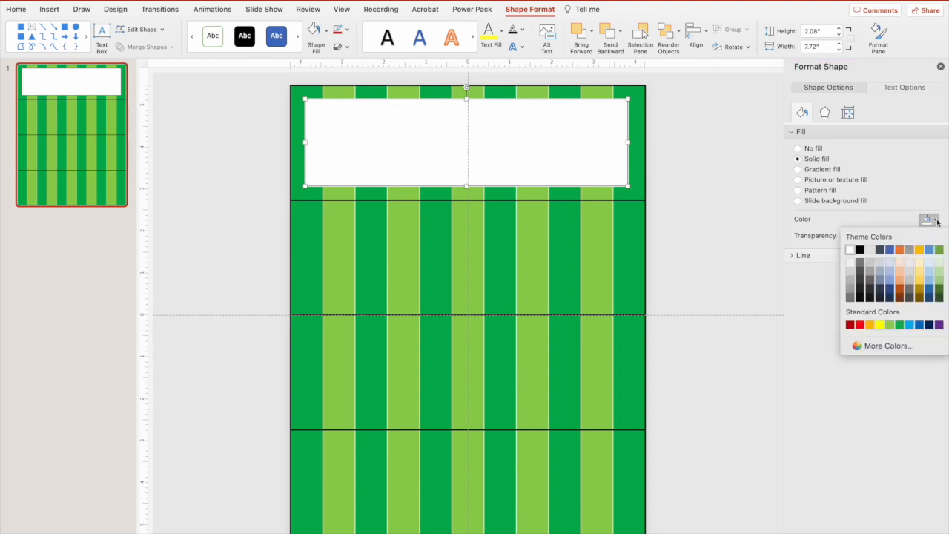
click(860, 247)
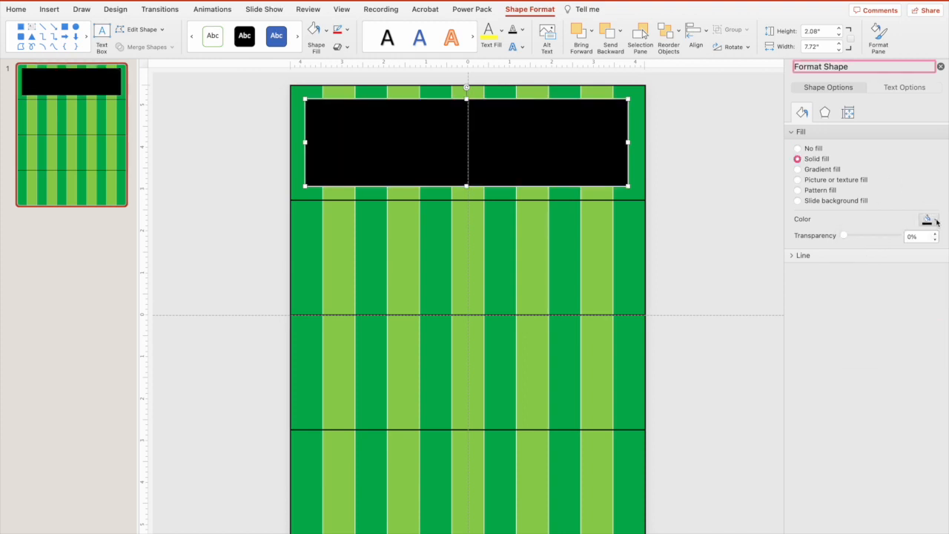
click(934, 220)
click(899, 297)
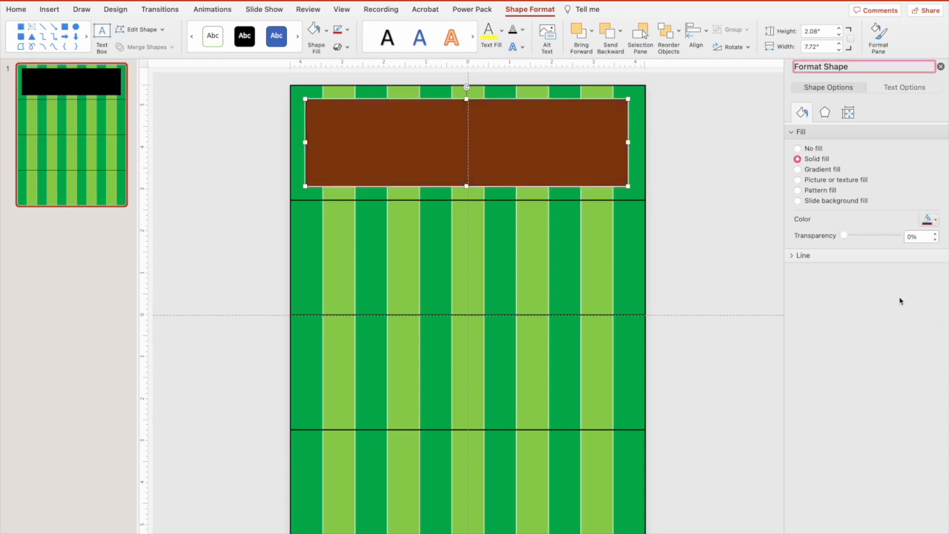
click(936, 221)
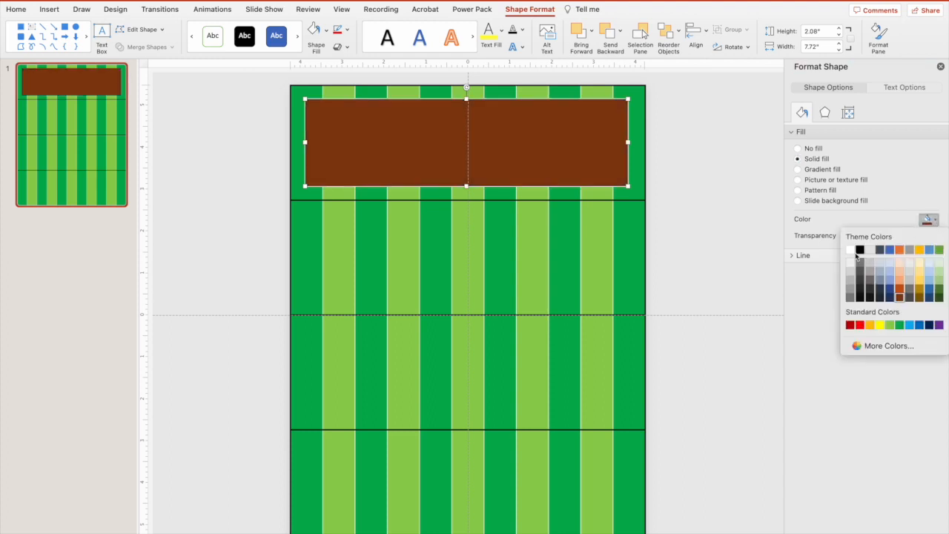
click(851, 250)
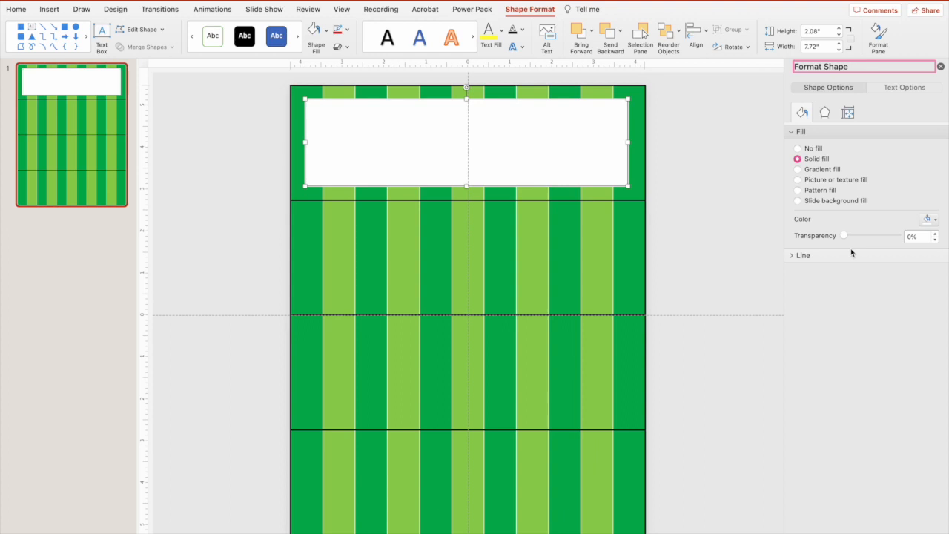
Give the white rectangle a solid black outline with a width of 2.25 pt.
click(801, 255)
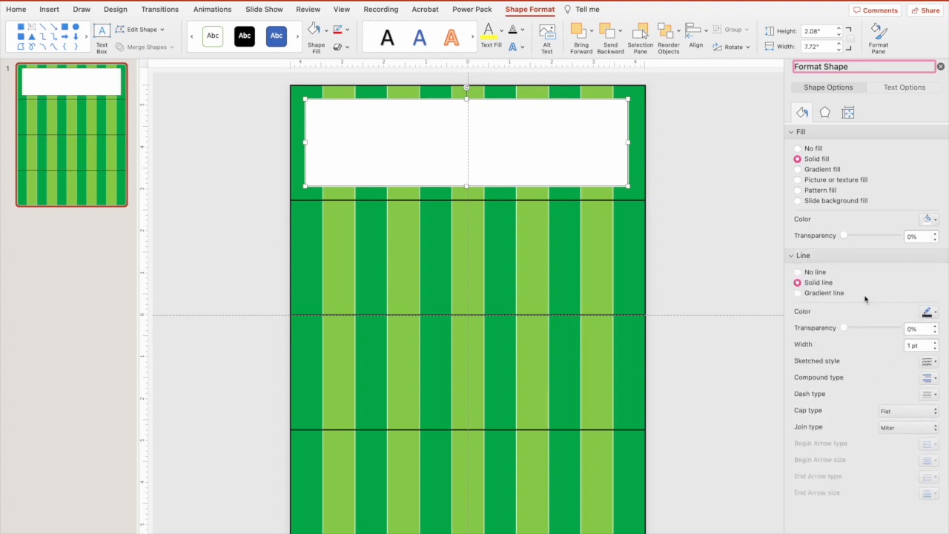
click(935, 343)
click(935, 343)
click(936, 343)
click(936, 342)
click(935, 343)
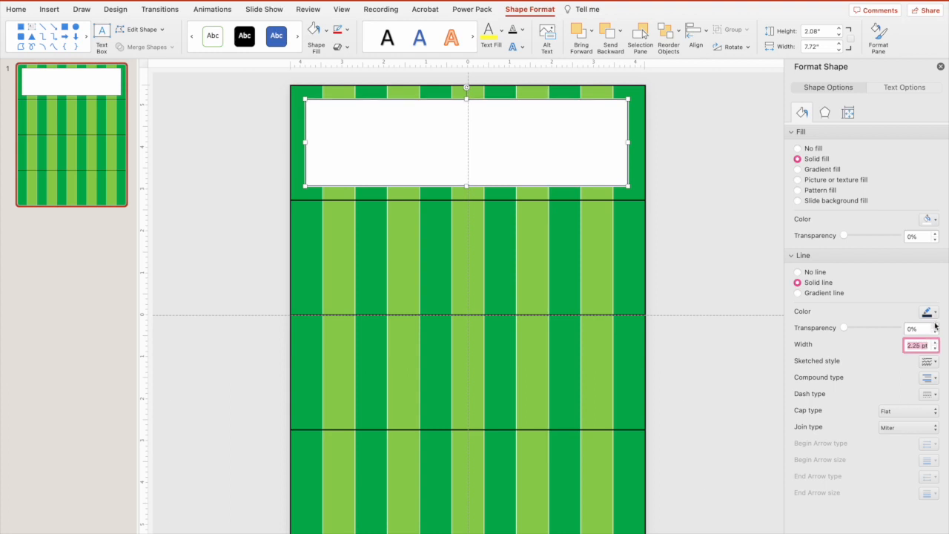
click(931, 313)
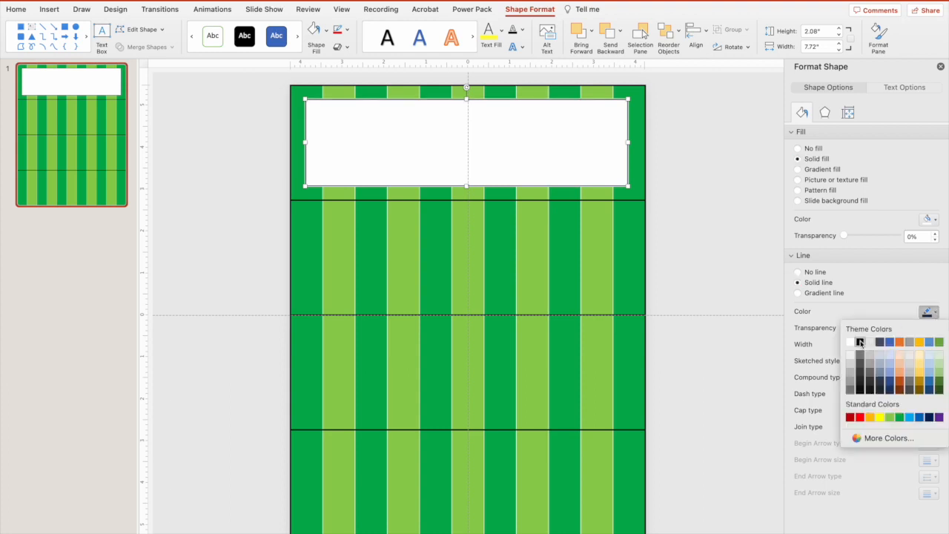
click(859, 342)
click(728, 288)
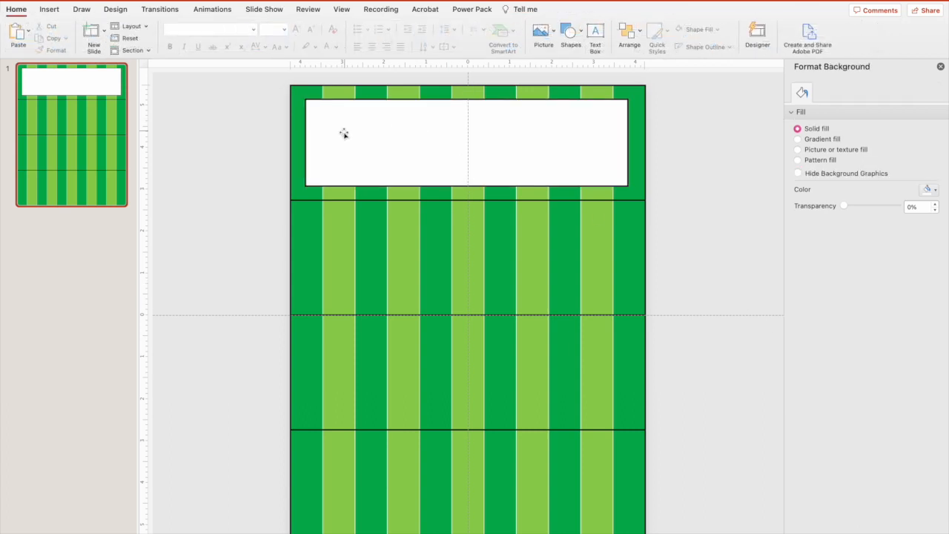
Paste three copies of the outlined white rectangle and place one in each of the three lower rows.
click(628, 141)
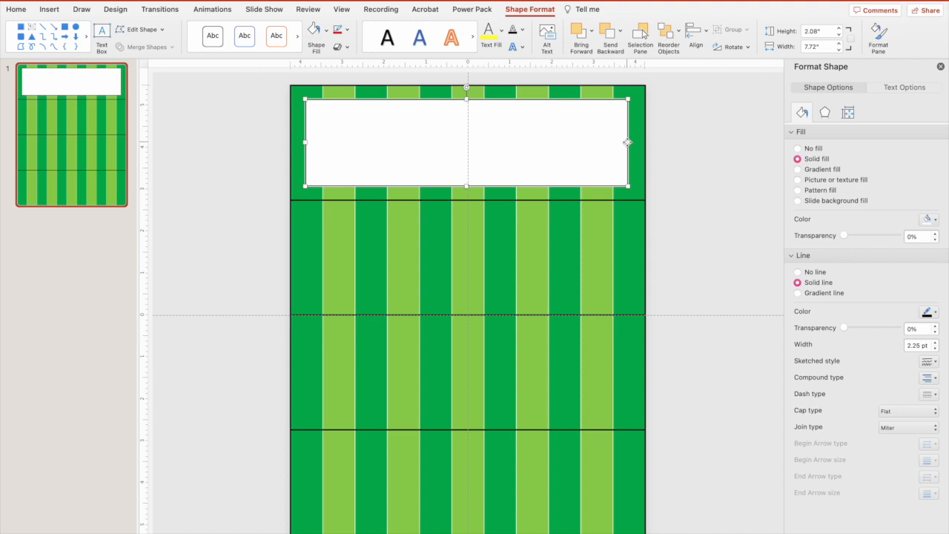
key(super+v)
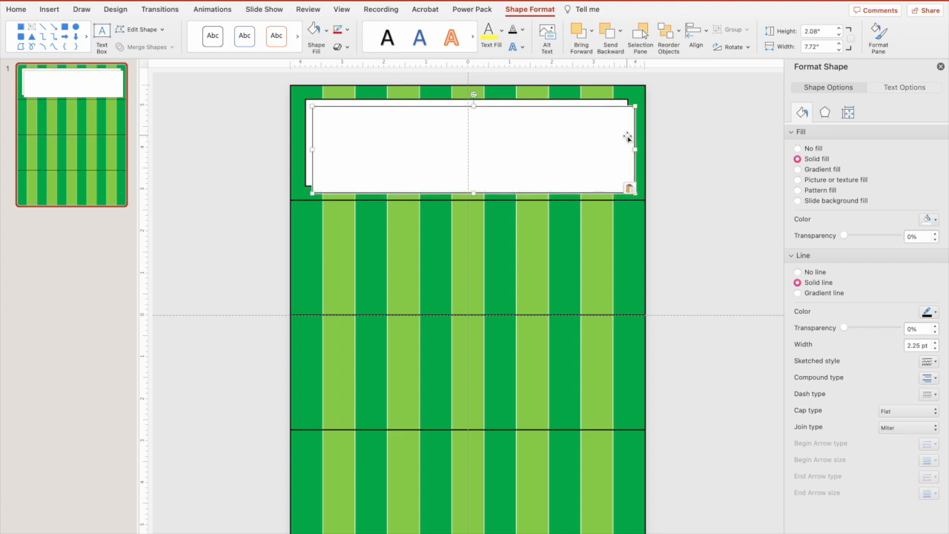
key(super+v)
key(super+v)
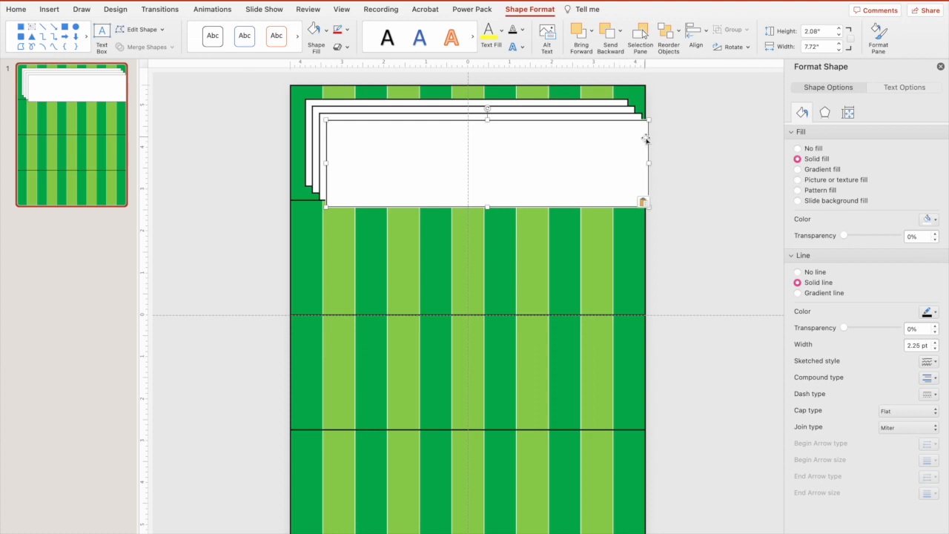
drag(648, 138, 629, 463)
drag(637, 178, 630, 393)
drag(635, 155, 626, 263)
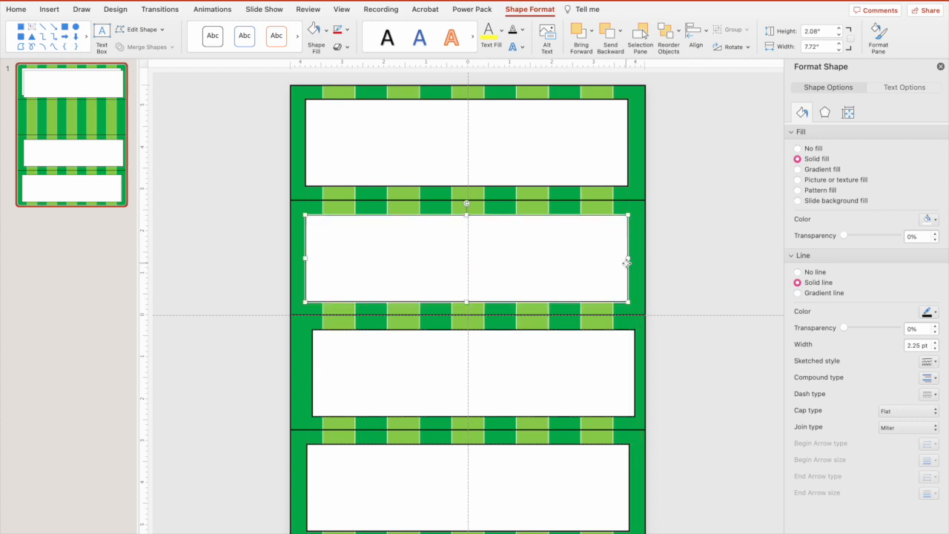
Select all four white rectangles and align their centers horizontally with one another.
click(558, 150)
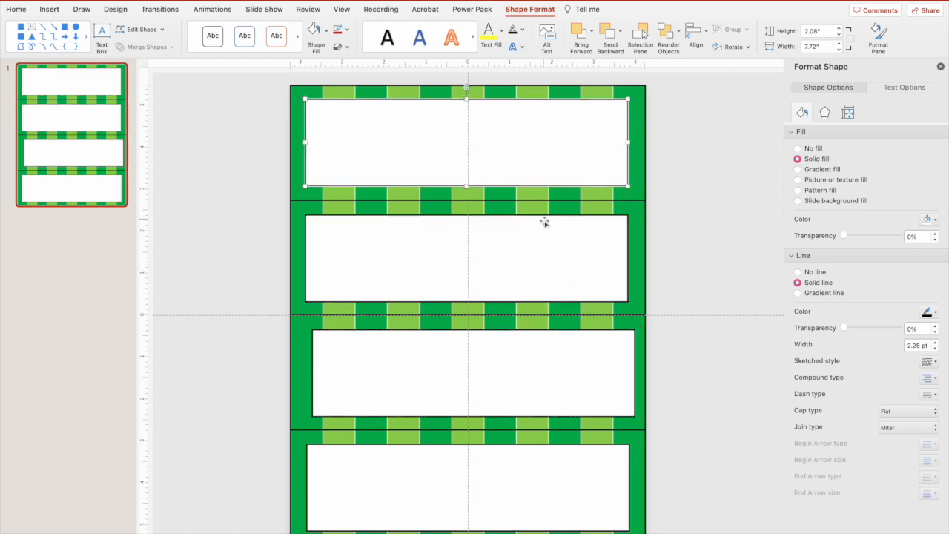
shift+click(537, 249)
shift+click(522, 364)
shift+click(512, 473)
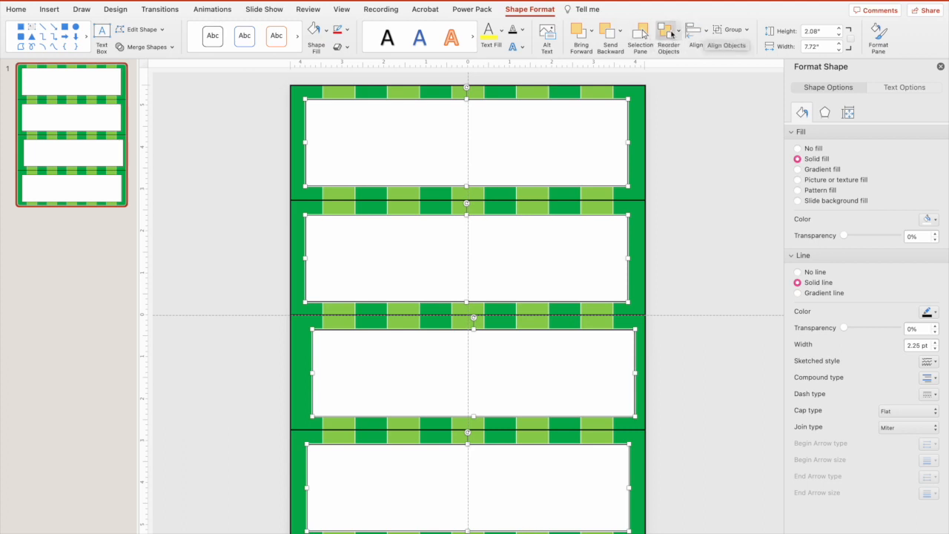
click(708, 33)
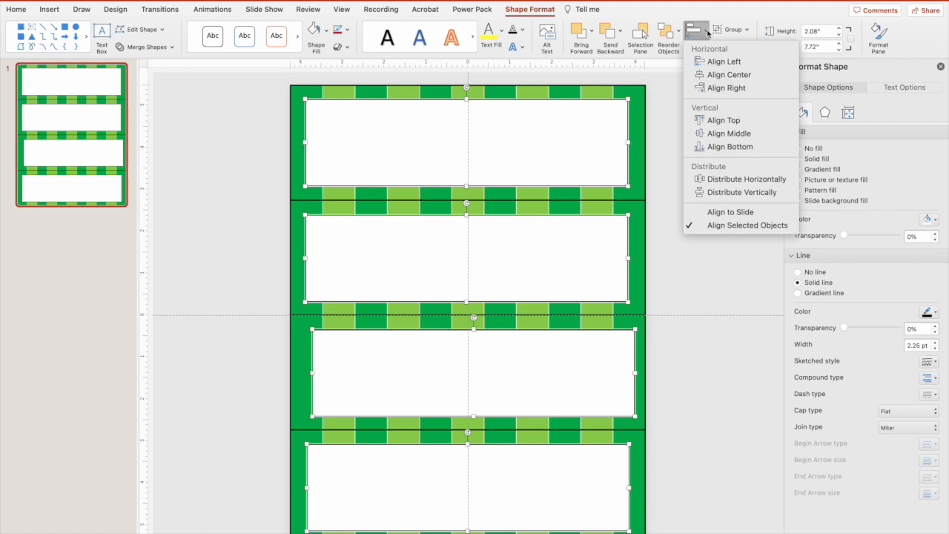
click(723, 75)
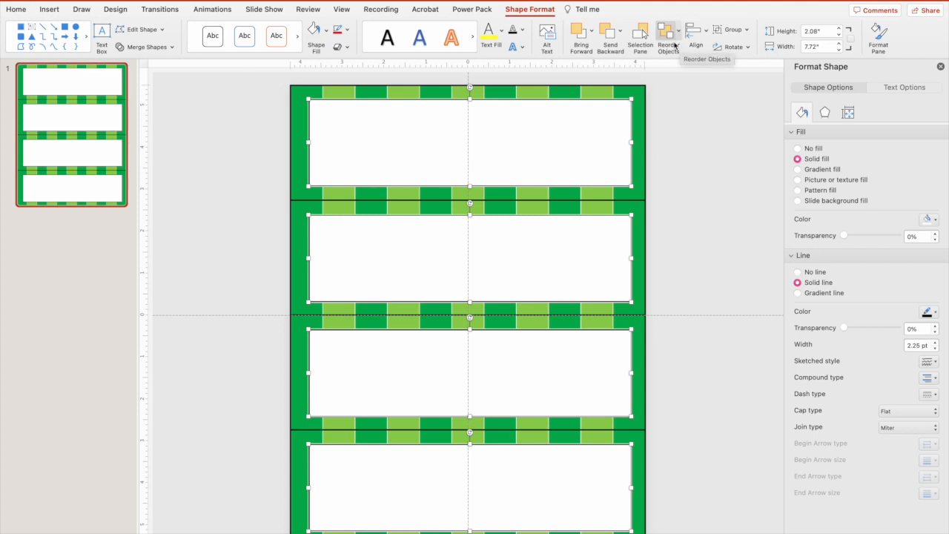
Distribute the four white rectangles vertically at equal spacing and deselect them.
click(706, 33)
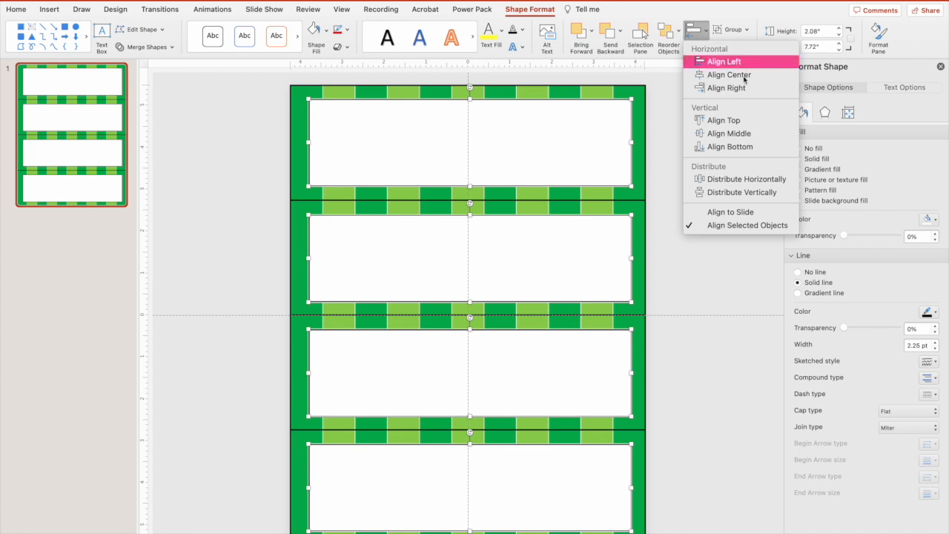
click(718, 193)
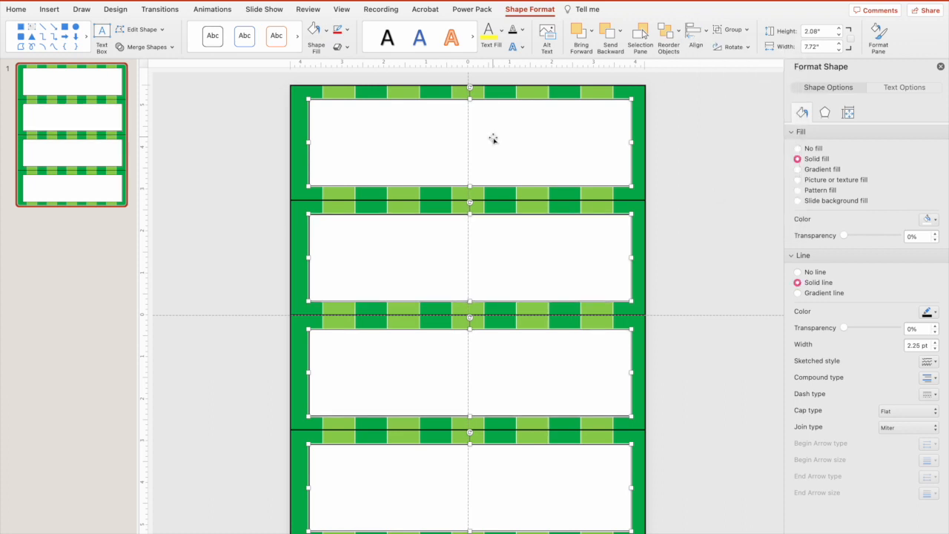
click(690, 41)
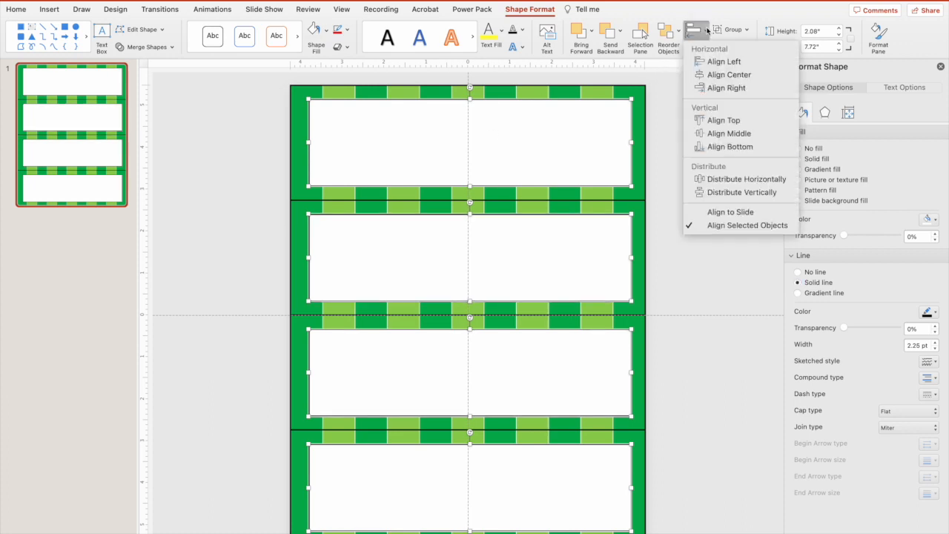
click(715, 194)
click(703, 250)
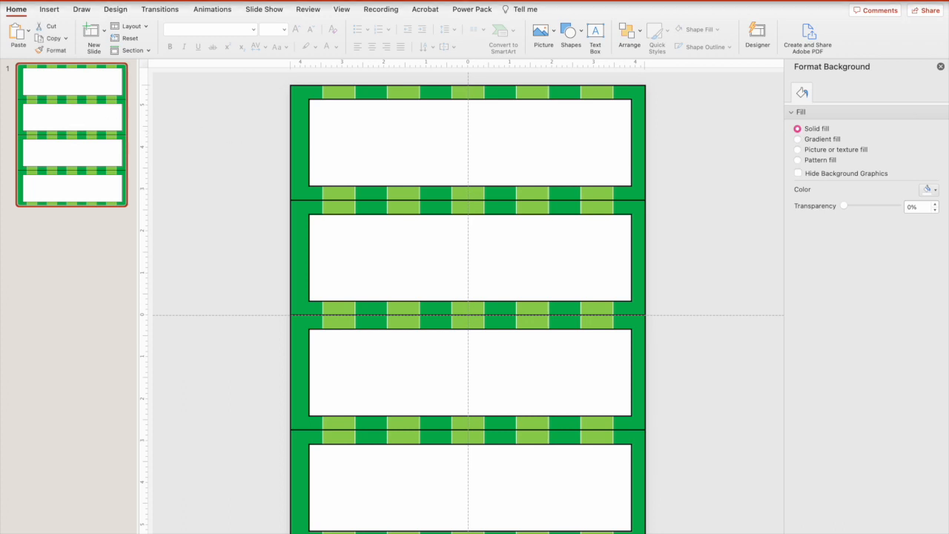
Duplicate the finished label slide three times.
click(164, 0)
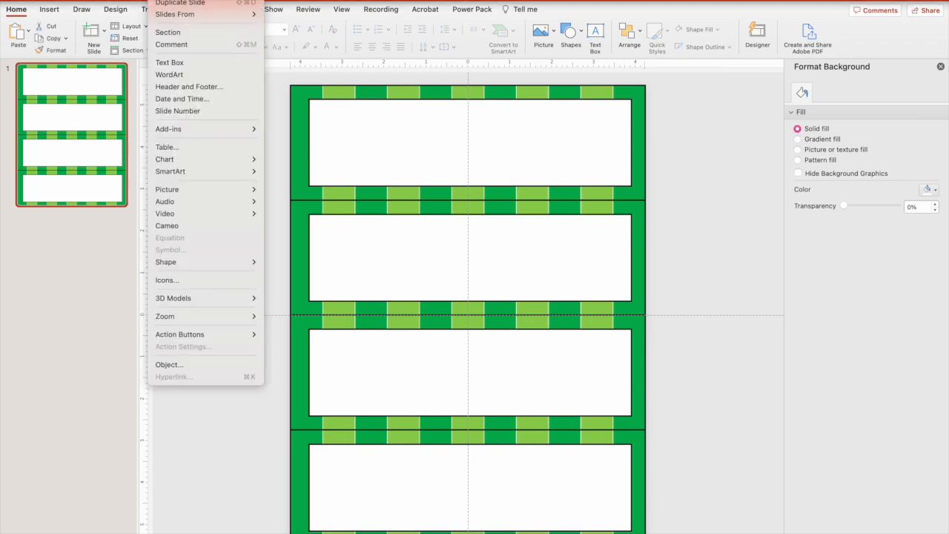
click(168, 4)
click(166, 0)
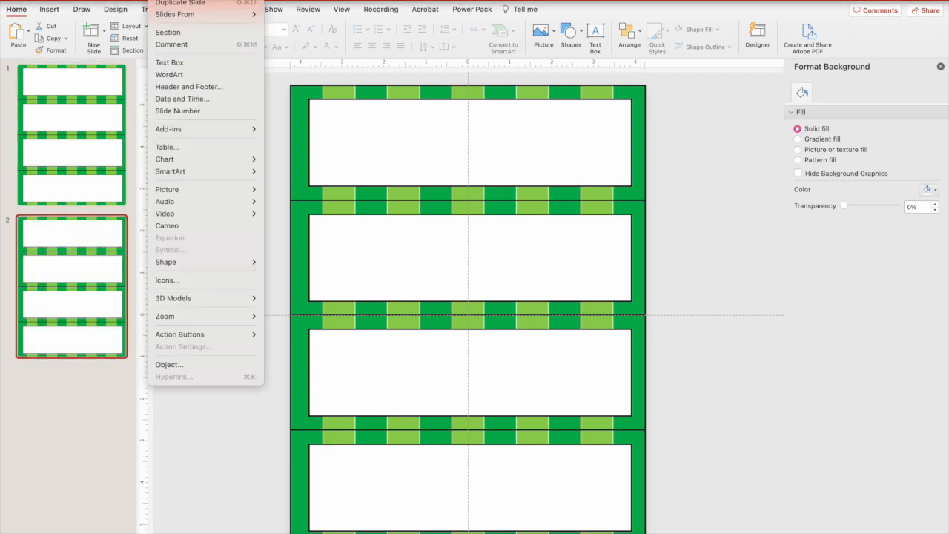
click(167, 3)
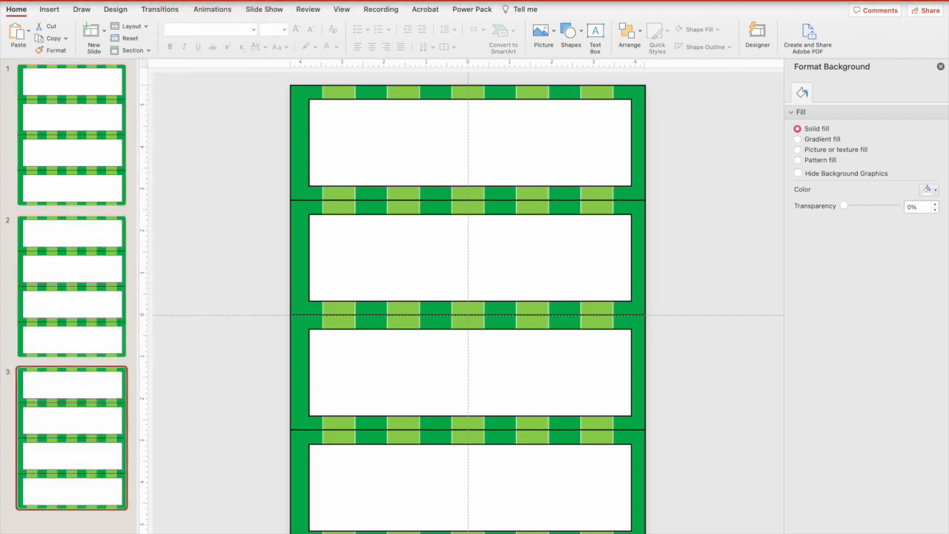
click(166, 0)
click(166, 4)
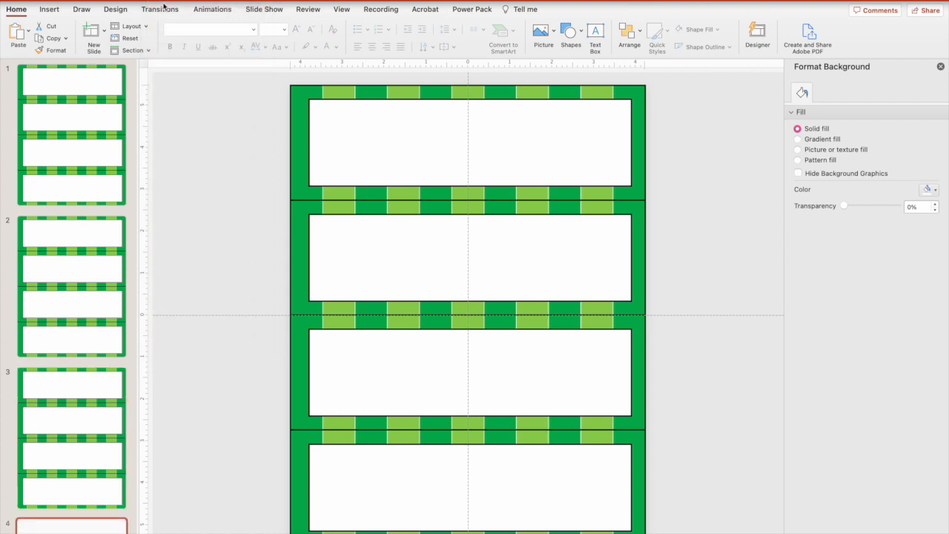
scroll(89, 104, up, 3)
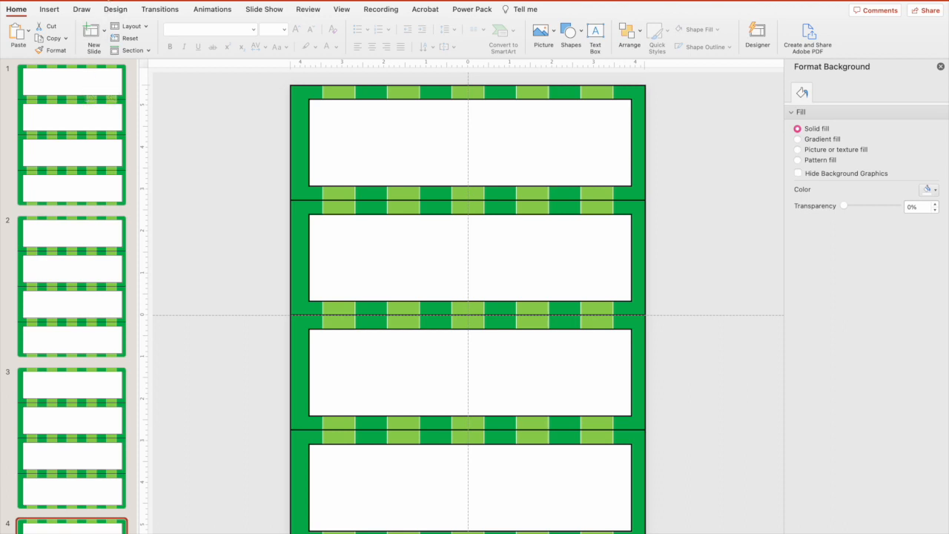
Delete the three duplicate slides, keeping only the original label slide.
key(Delete)
key(Delete)
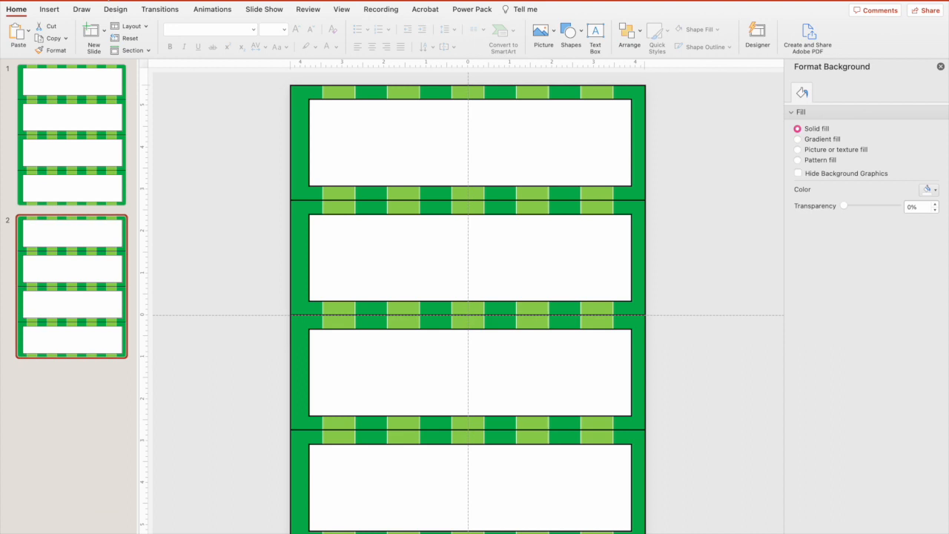
key(Delete)
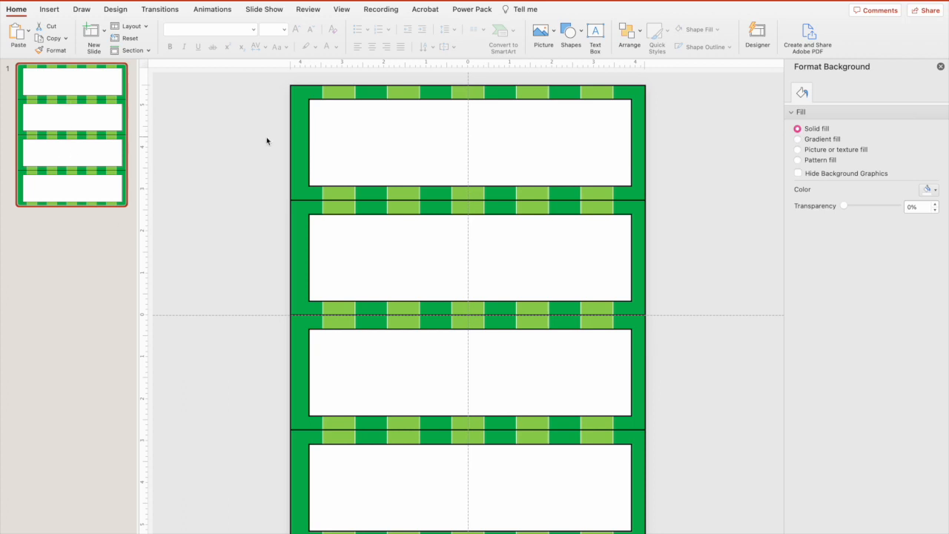
Add a text box beside the slide with a student's first name, centered and set in KG Red Hands.
click(232, 149)
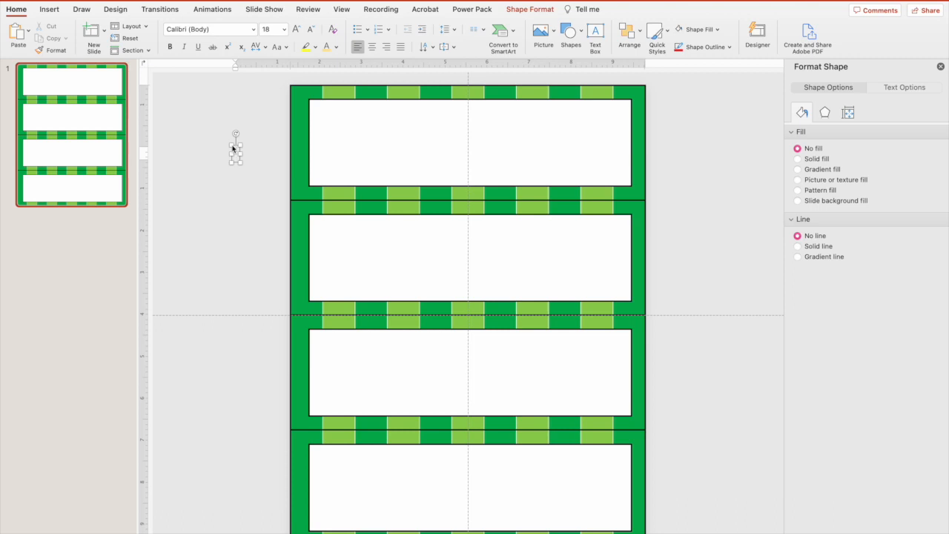
text(Sloan)
drag(258, 154, 226, 154)
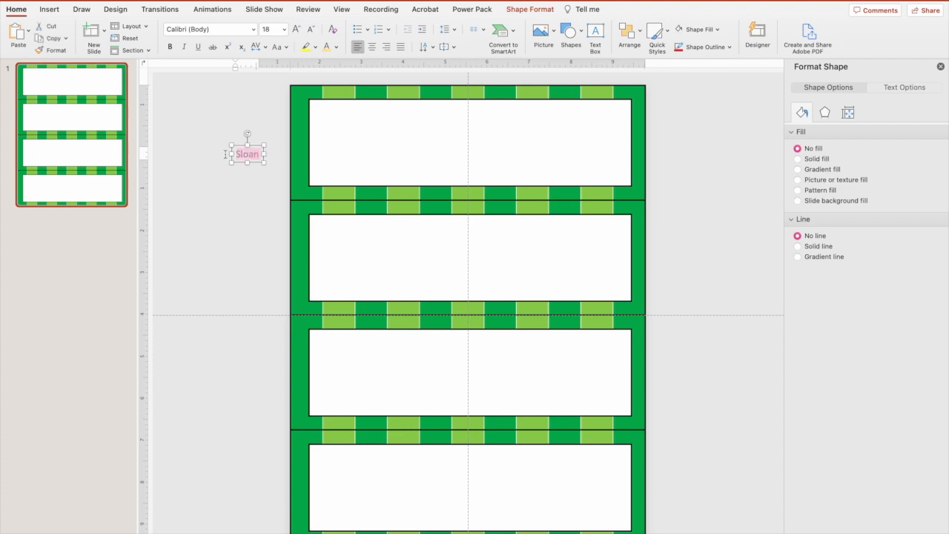
click(373, 46)
click(254, 29)
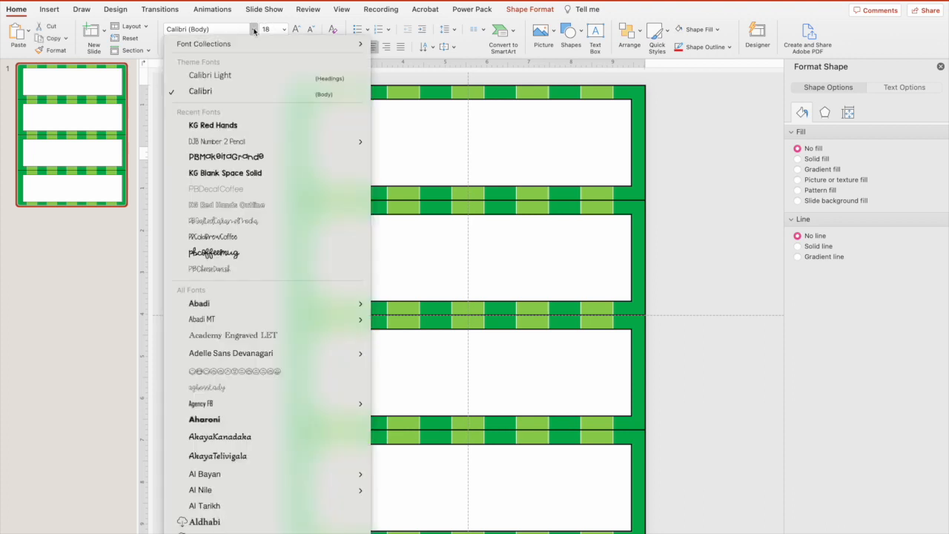
click(222, 126)
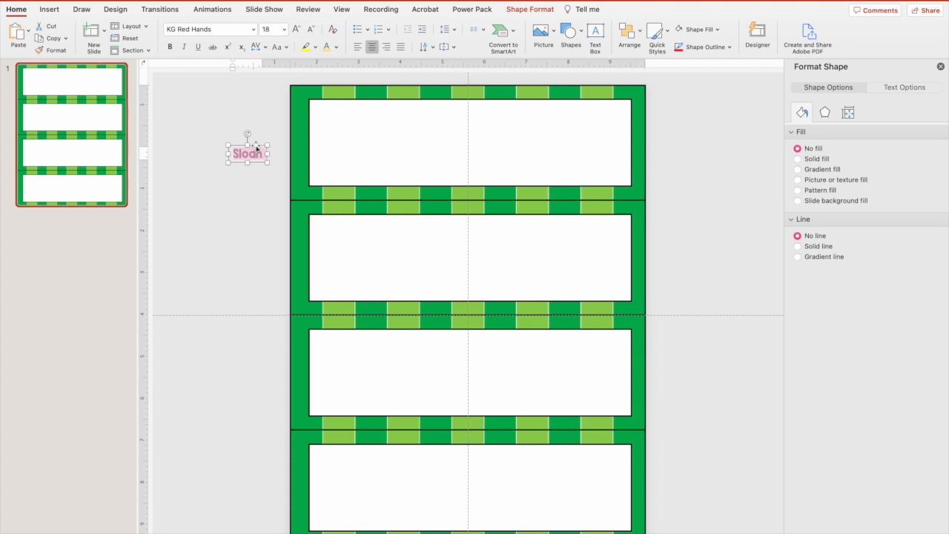
Move the name into the top label, set its font size to 80, and center it within the white rectangle.
drag(257, 148, 476, 132)
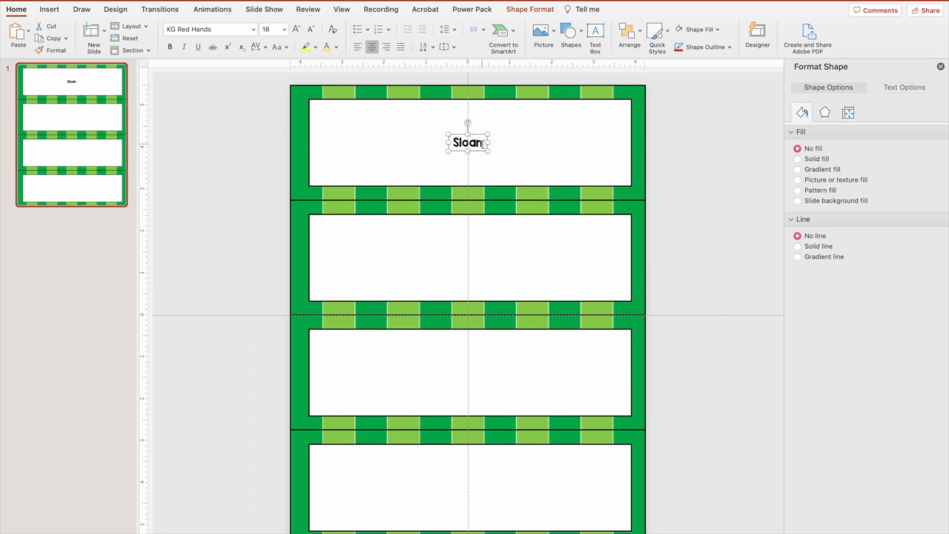
double_click(483, 143)
click(283, 29)
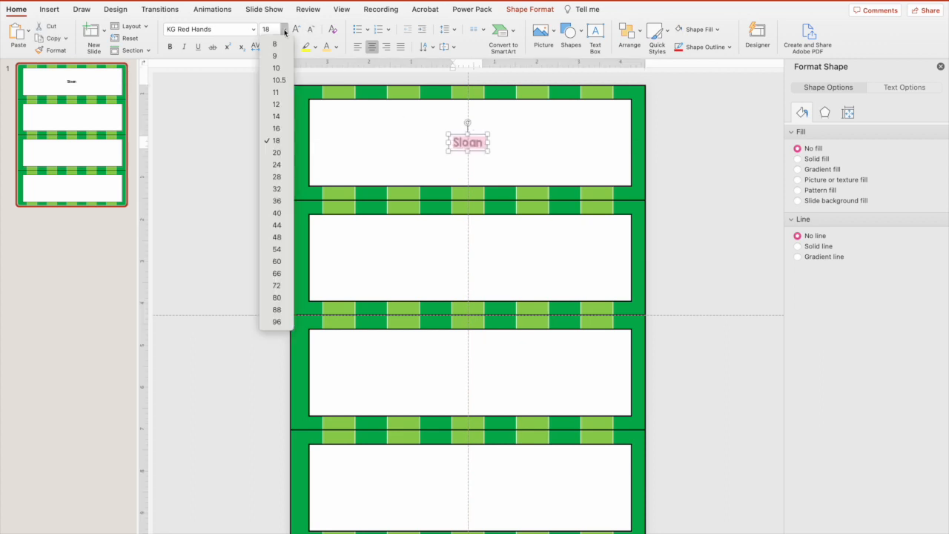
click(282, 299)
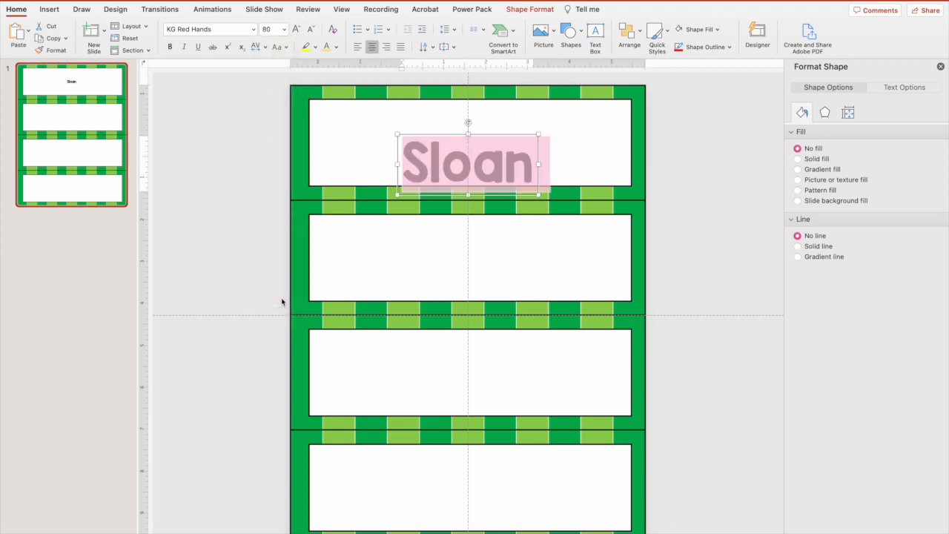
drag(538, 179, 538, 158)
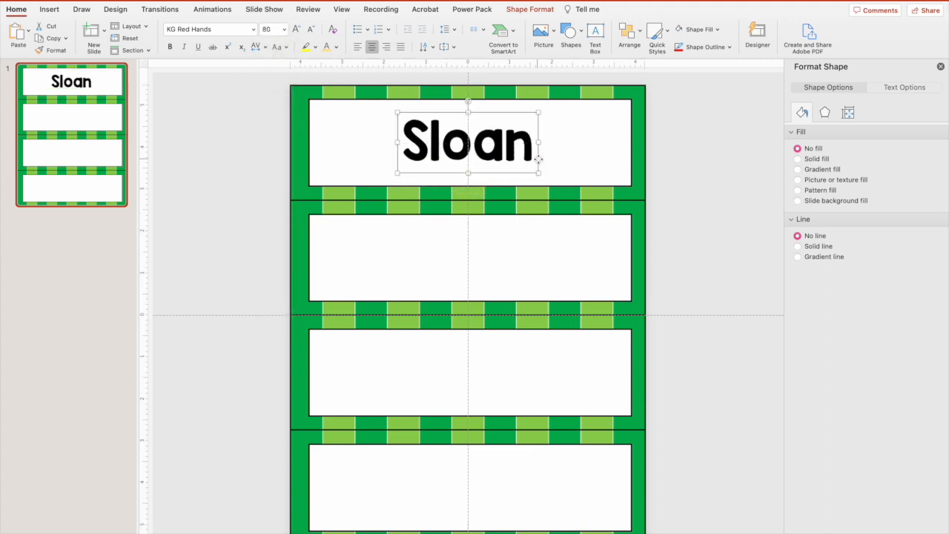
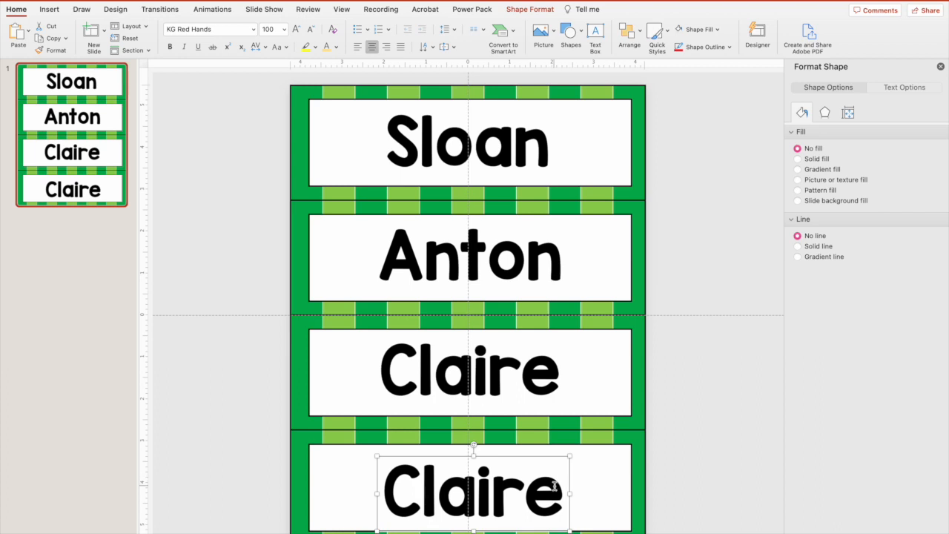
Replace the repeated name in the bottom label with another student's first name and nudge its text box slightly upward.
text(Re)
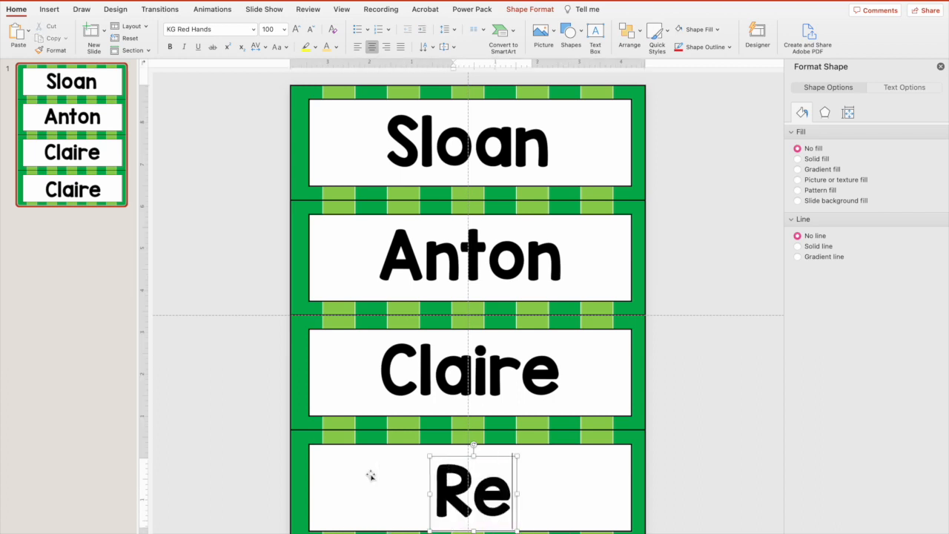
text(mington)
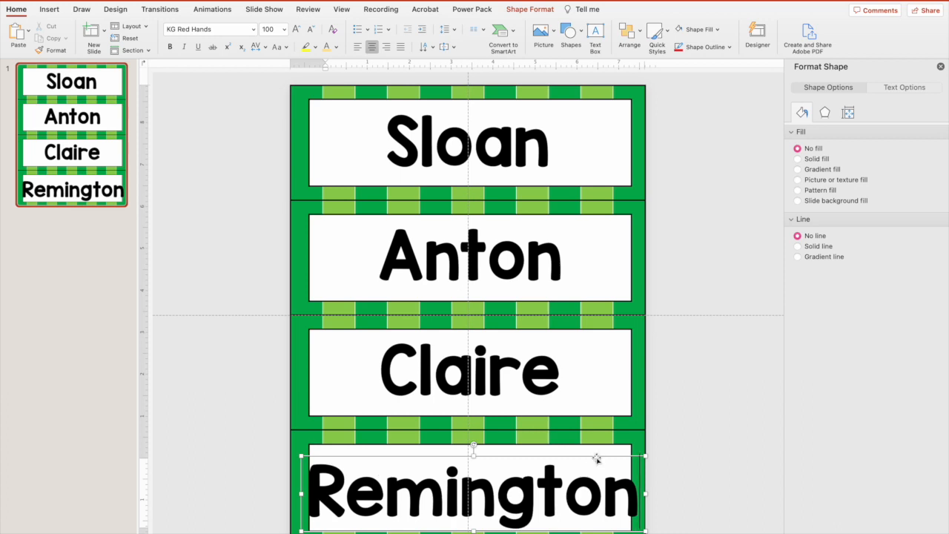
drag(596, 456, 596, 450)
Set the bottom label's name to font size 80 and center its text box within the white rectangle.
drag(643, 486, 282, 521)
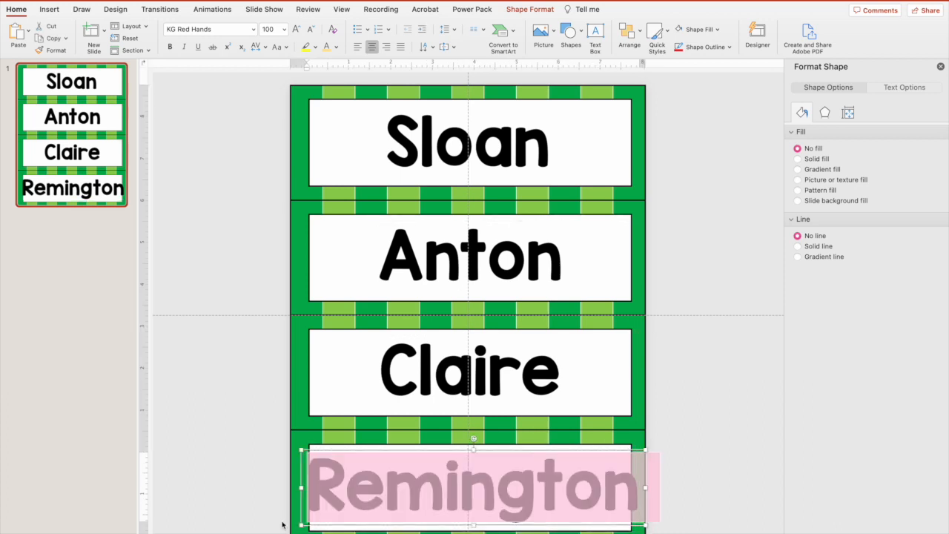
click(284, 30)
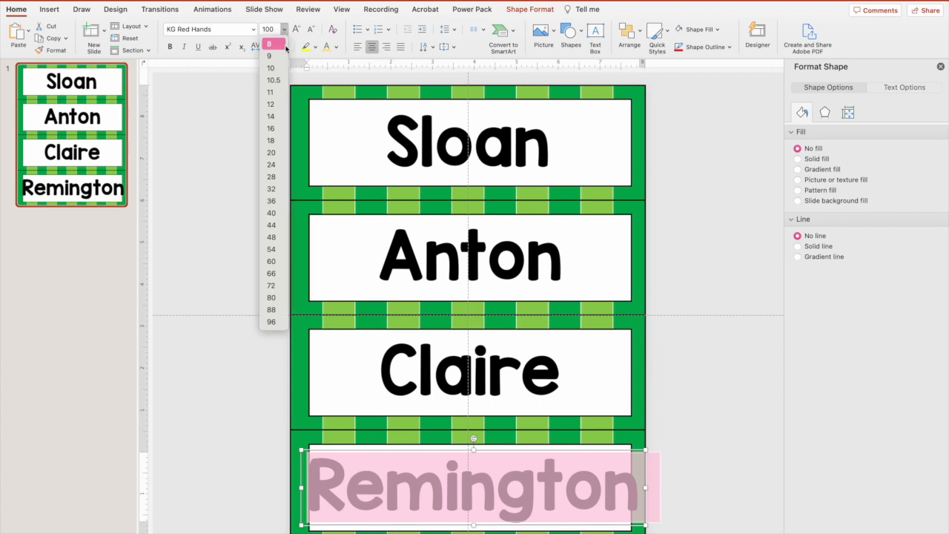
click(274, 301)
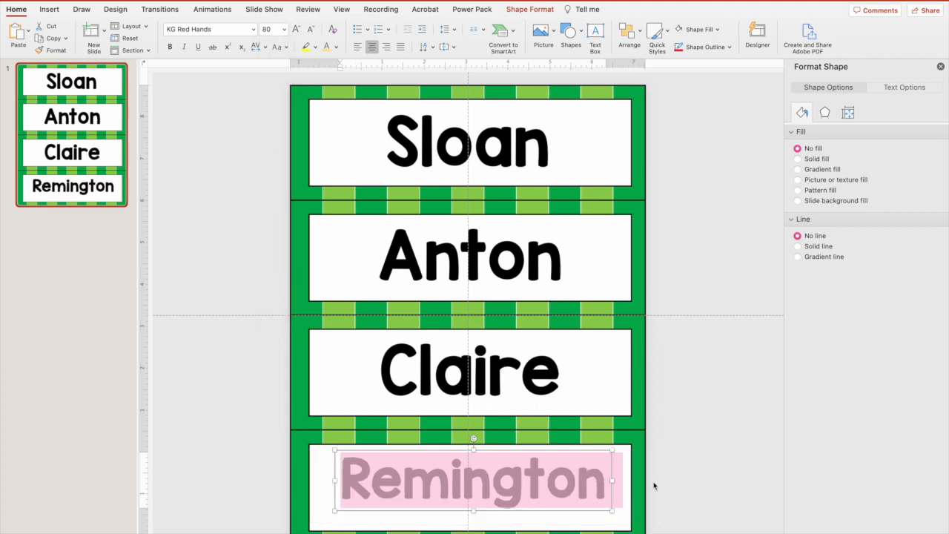
drag(611, 469, 610, 476)
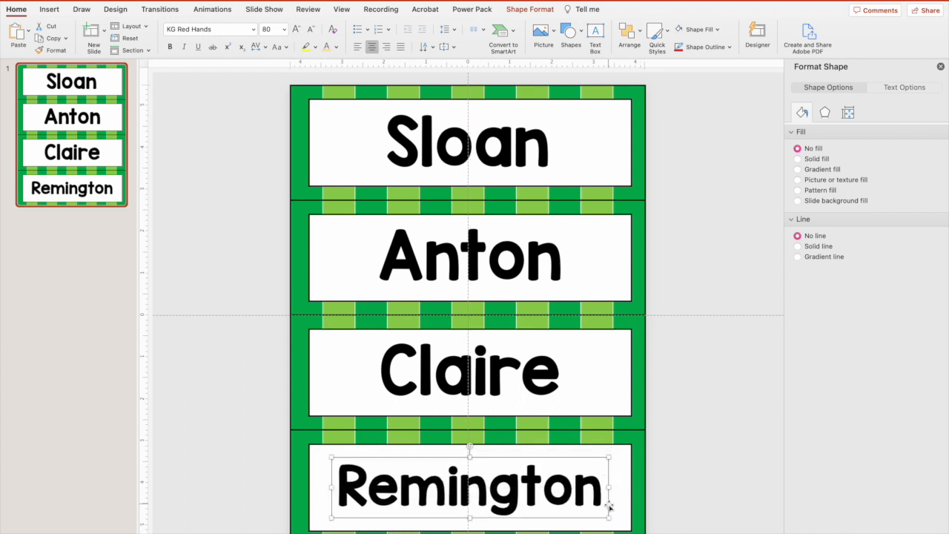
drag(608, 506, 607, 506)
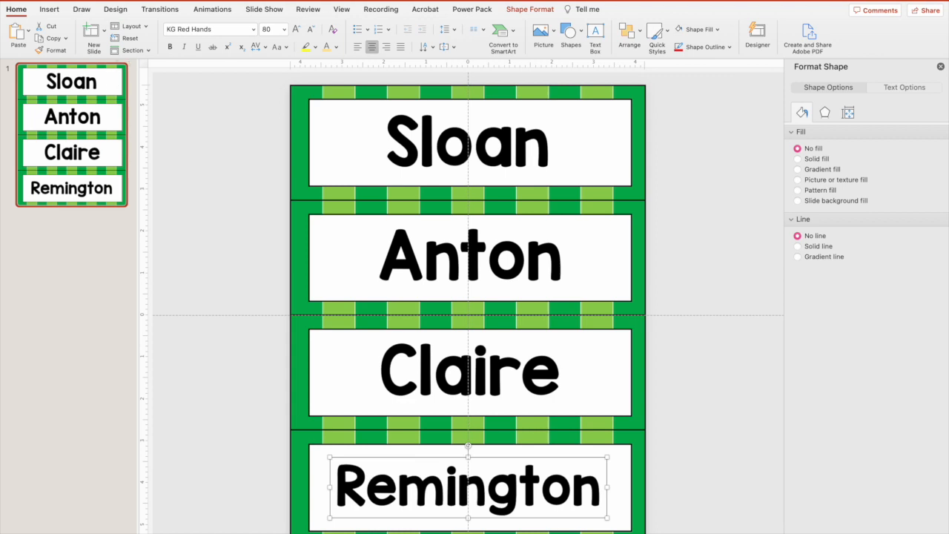
Duplicate the label slide and replace the top label's name on the copy with another student's first name.
click(158, 0)
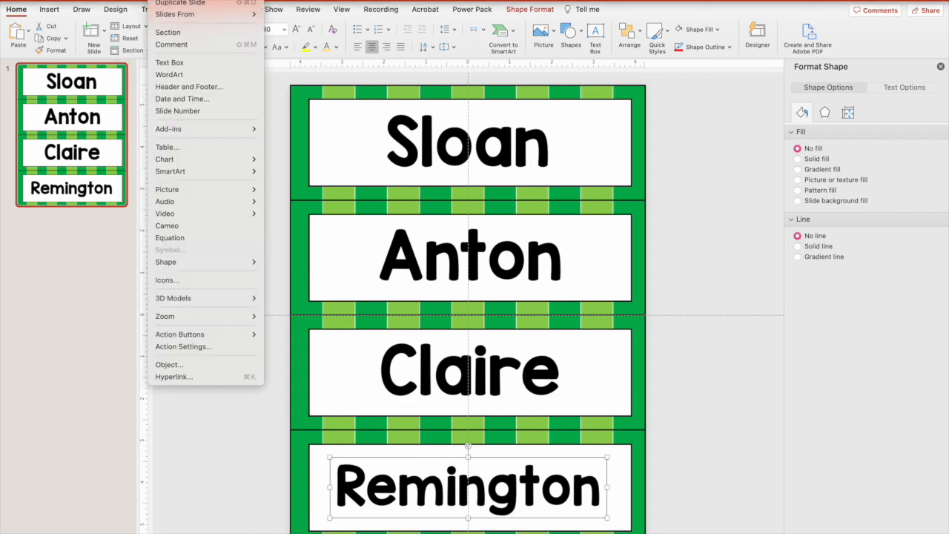
click(167, 3)
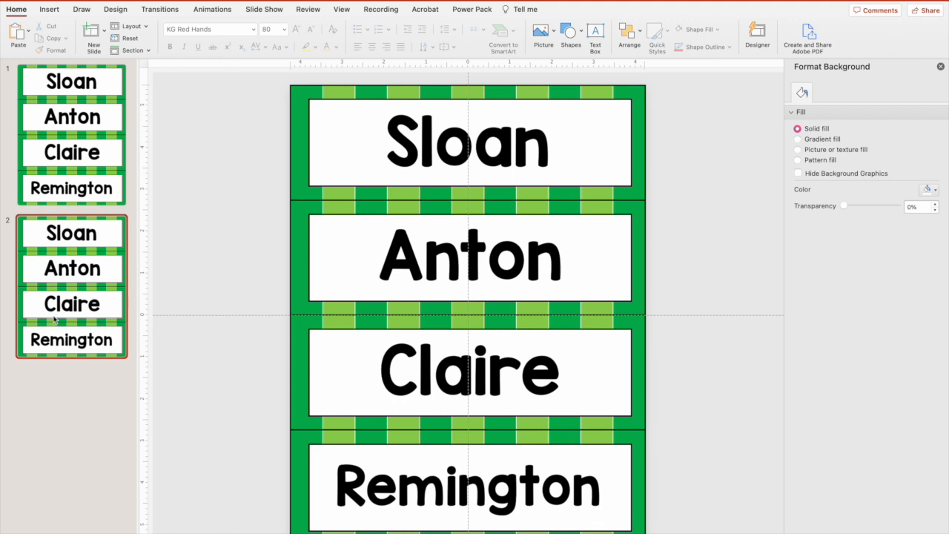
click(547, 140)
drag(547, 140, 392, 144)
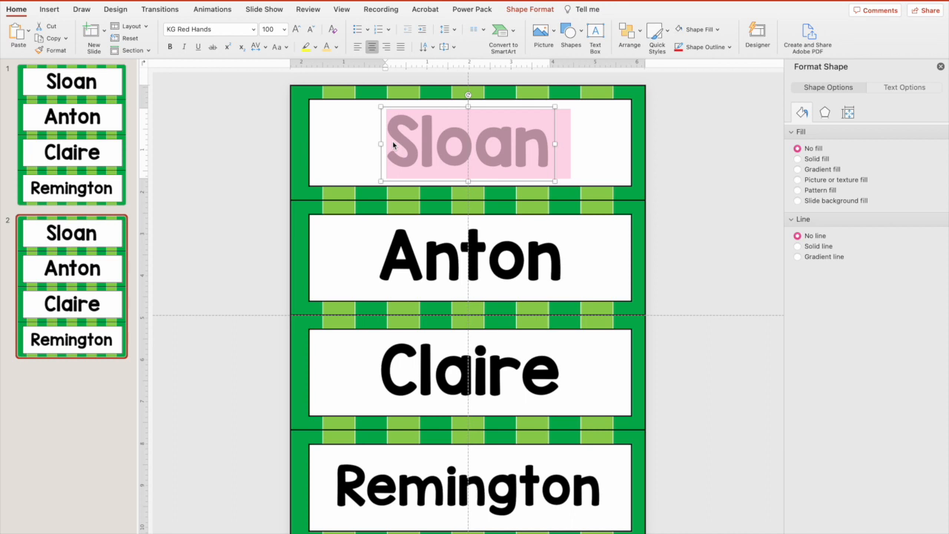
text(Silas)
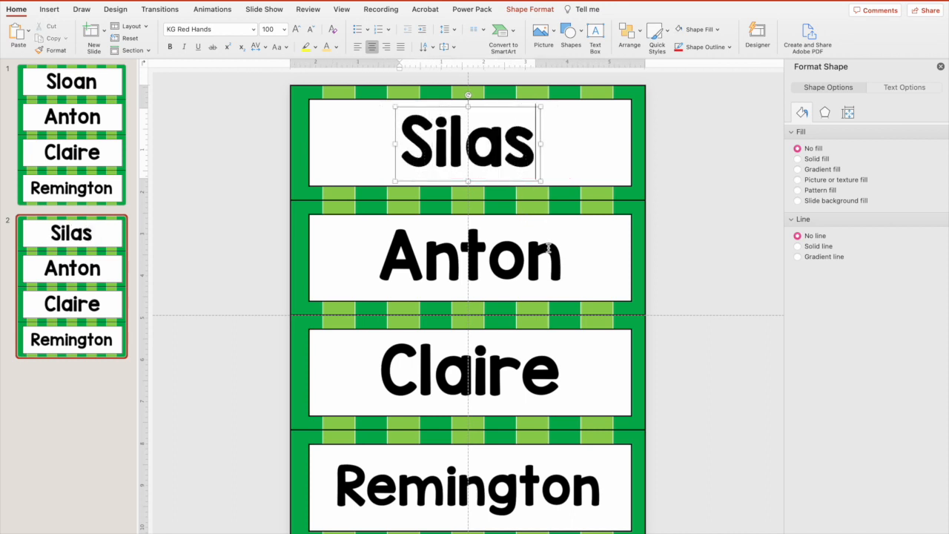
Replace the names in the second and third labels of slide 2 with two other students' first names.
click(434, 265)
double_click(433, 266)
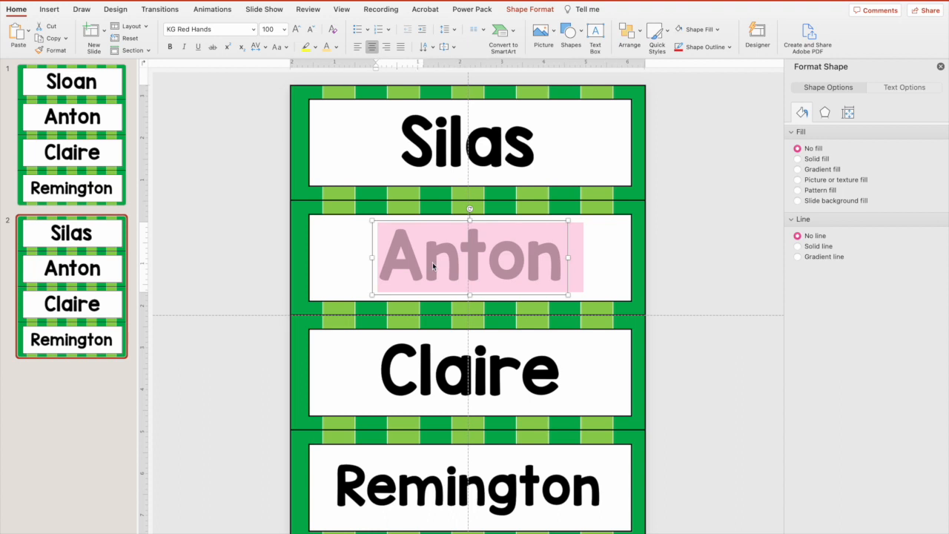
text(Archer)
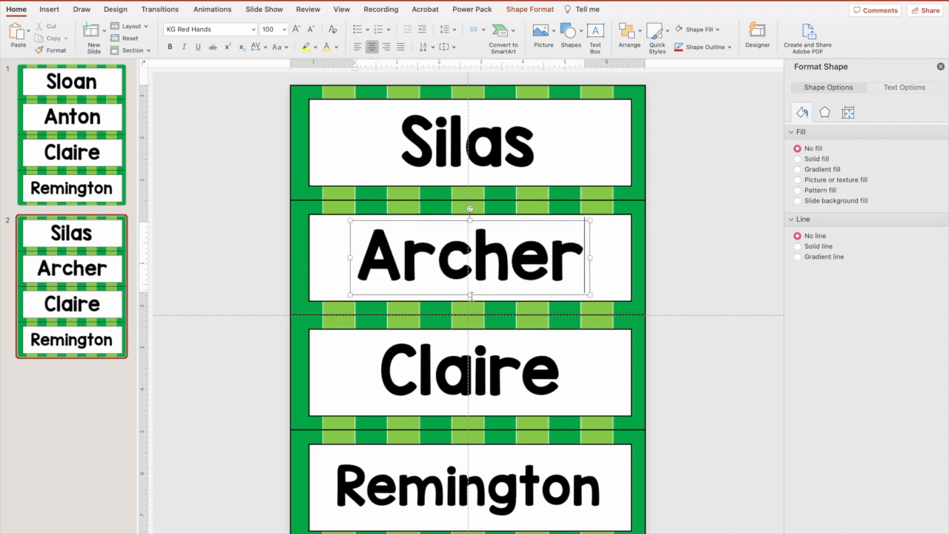
click(413, 368)
double_click(412, 368)
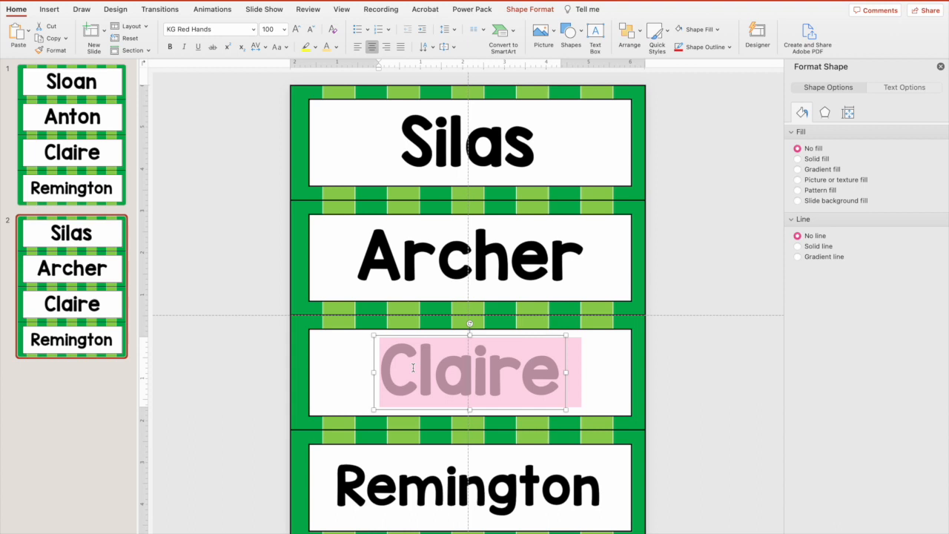
text(Margot)
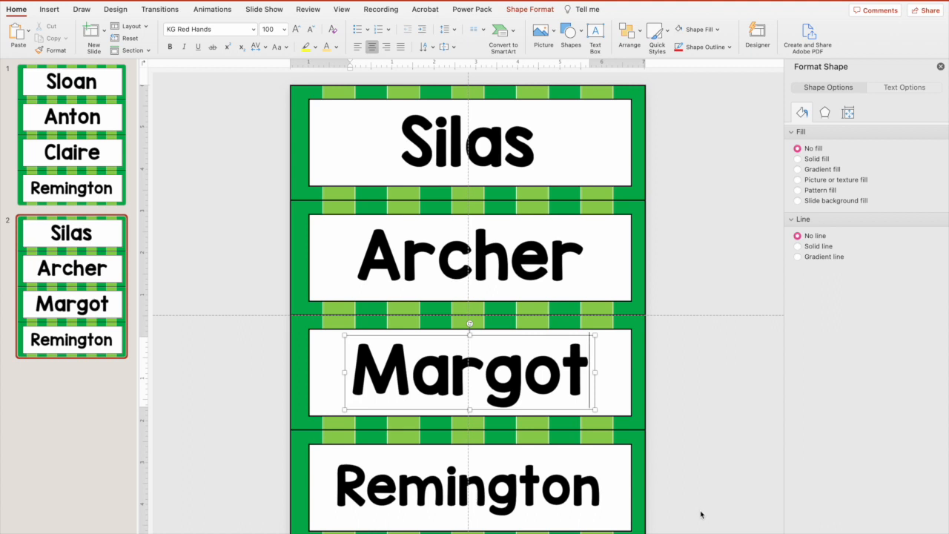
Replace the bottom label's name on slide 2 with another student's first name.
click(601, 489)
double_click(398, 486)
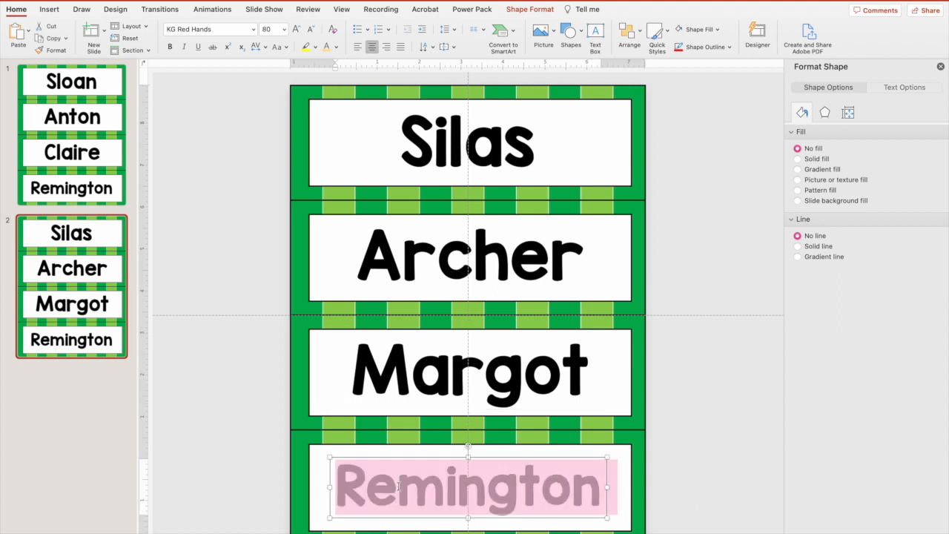
text(Benj)
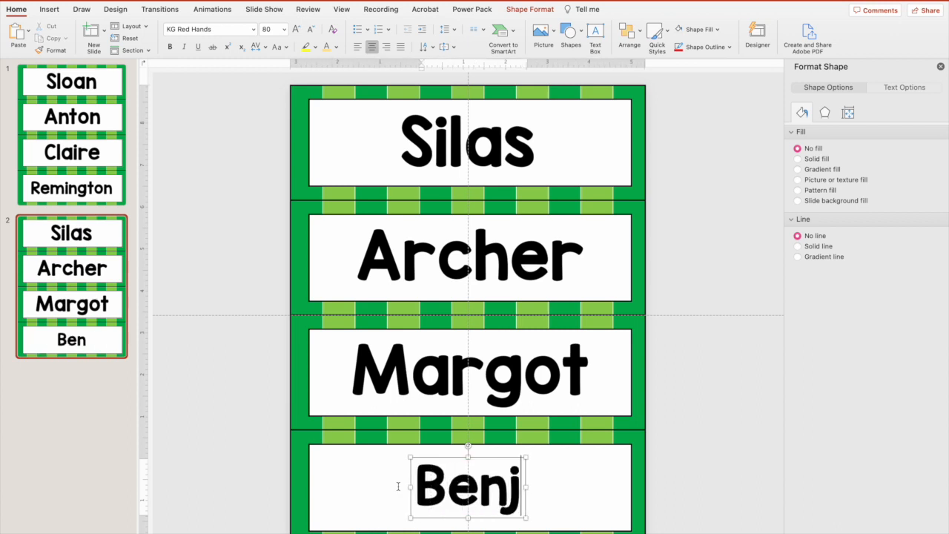
text(amin)
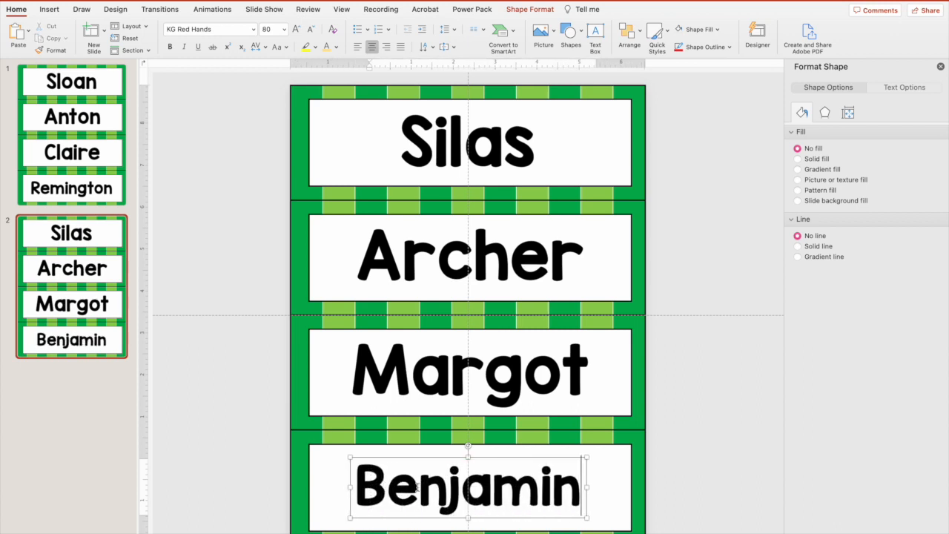
Set the bottom name on slide 2 to font size 96 and move its text box up to center it in the white rectangle.
drag(578, 487, 382, 482)
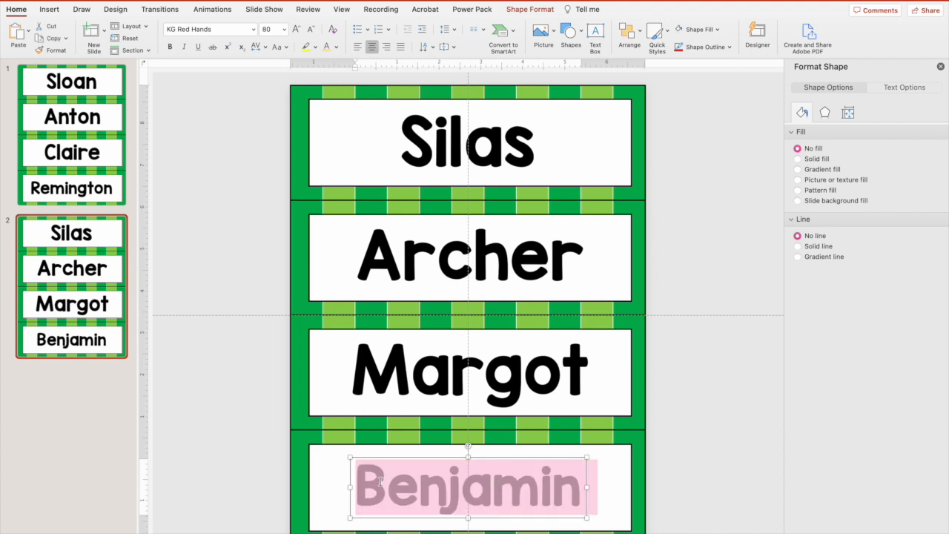
click(283, 29)
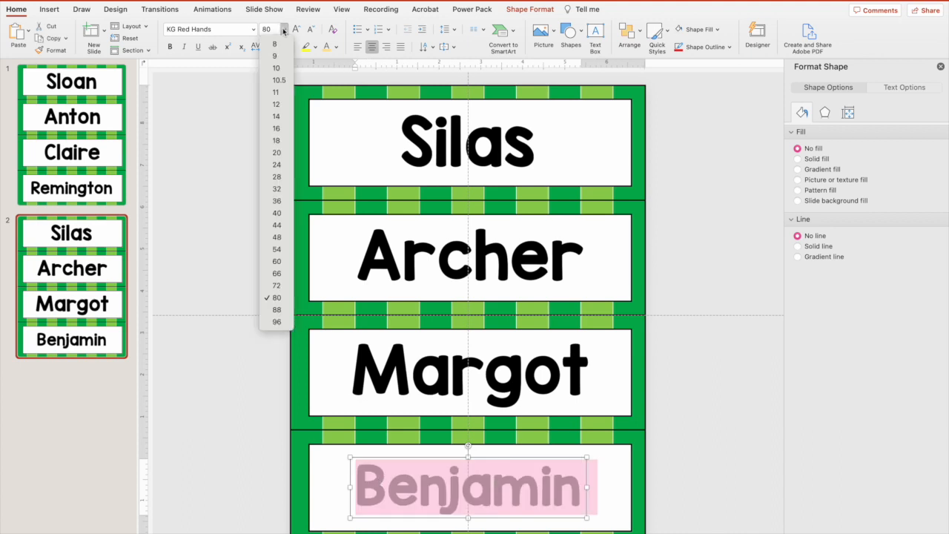
click(277, 322)
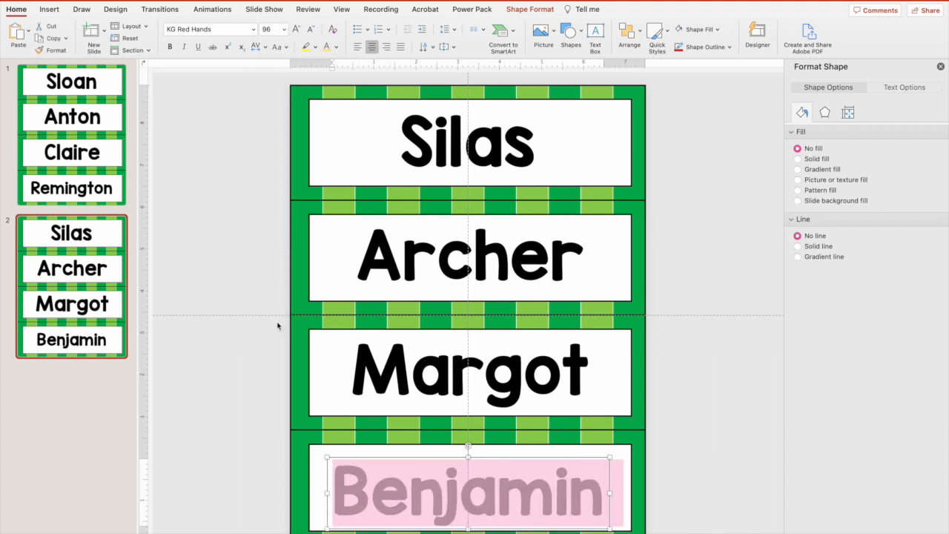
drag(608, 482, 609, 475)
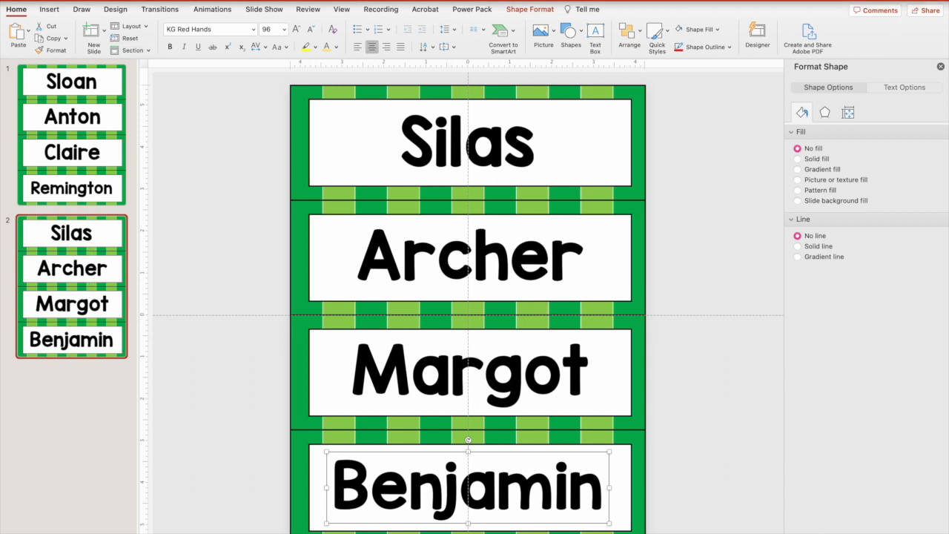
Duplicate slide 2 and replace the bottom label's name on the copy with another student's first name.
click(159, 0)
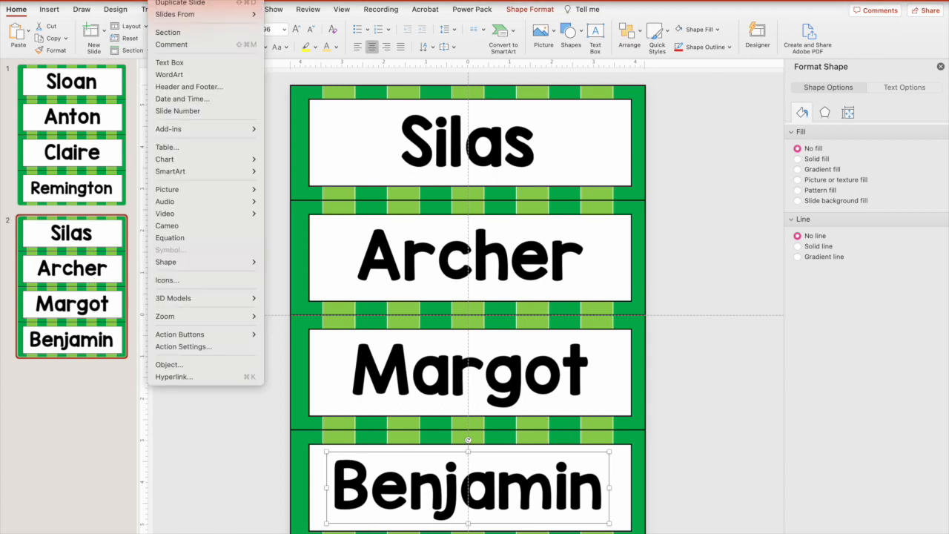
click(171, 6)
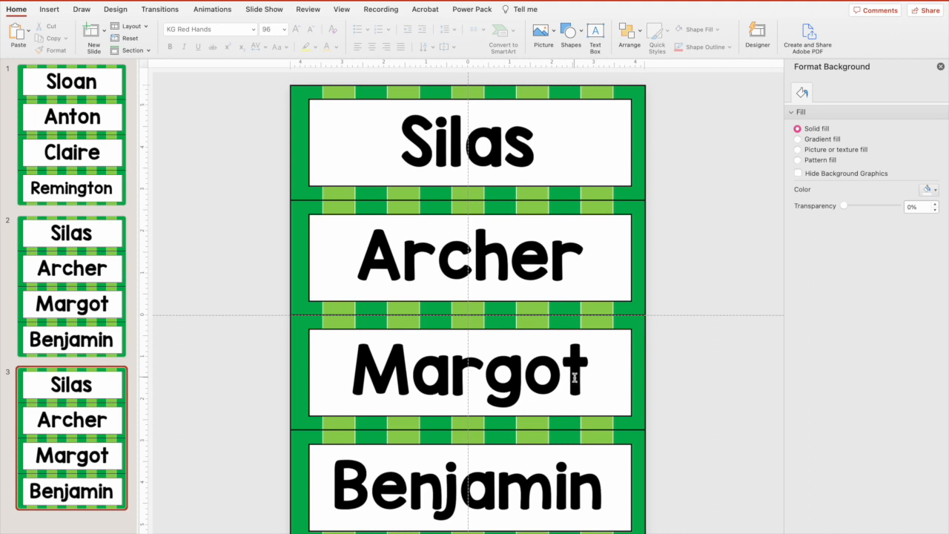
drag(596, 477, 397, 471)
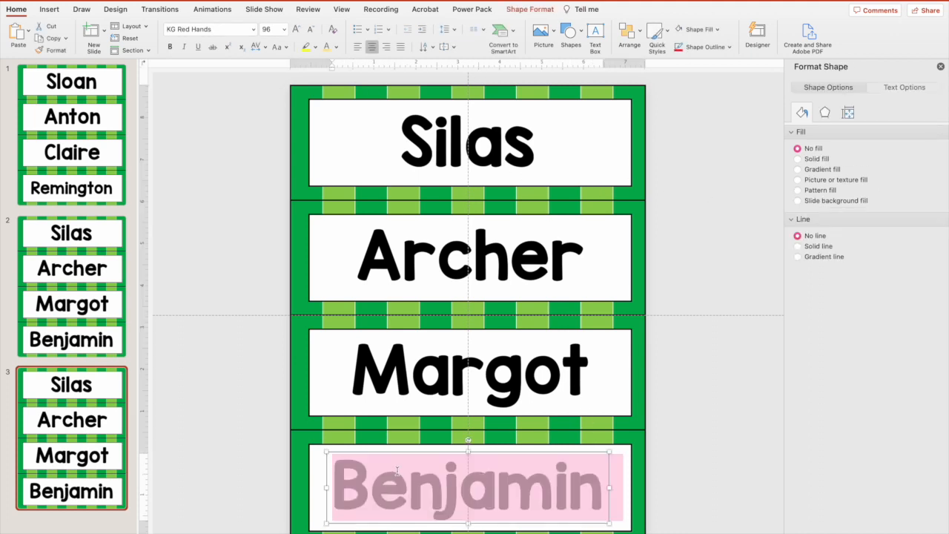
text(Linc)
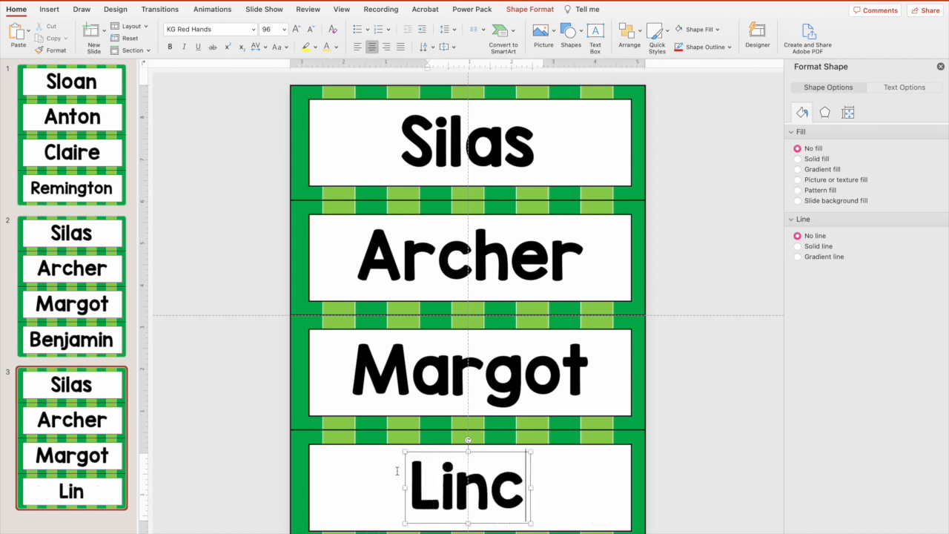
text(oln)
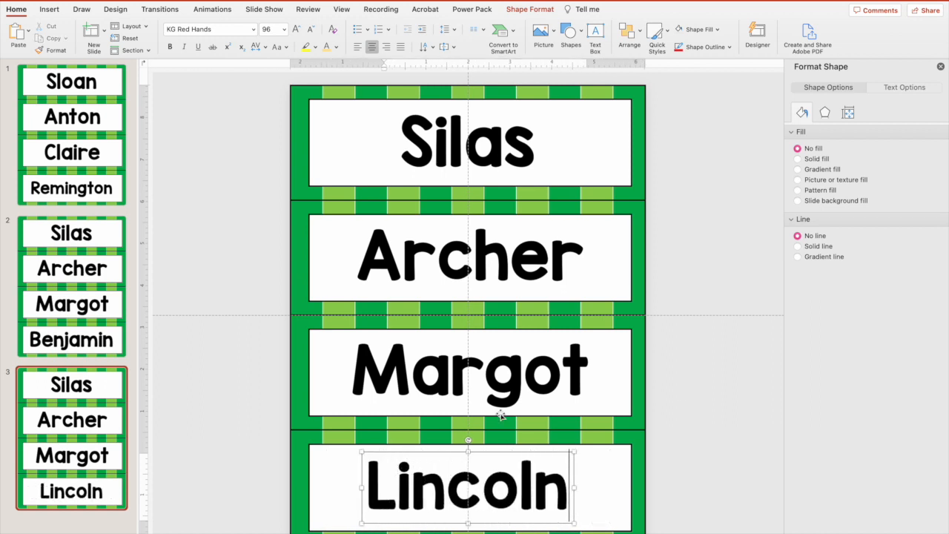
Replace the names in the top three labels of slide 3 with three other students' first names.
drag(534, 141, 406, 137)
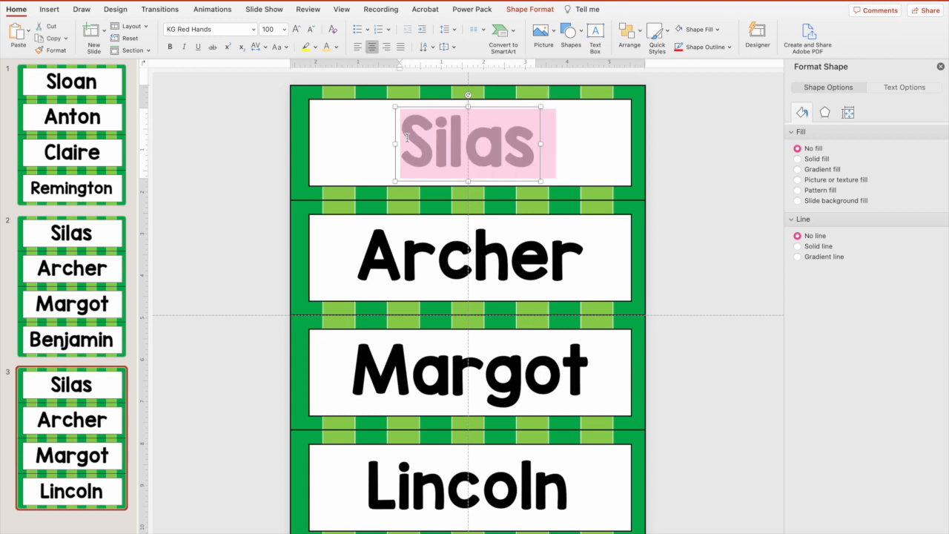
text(Eliot)
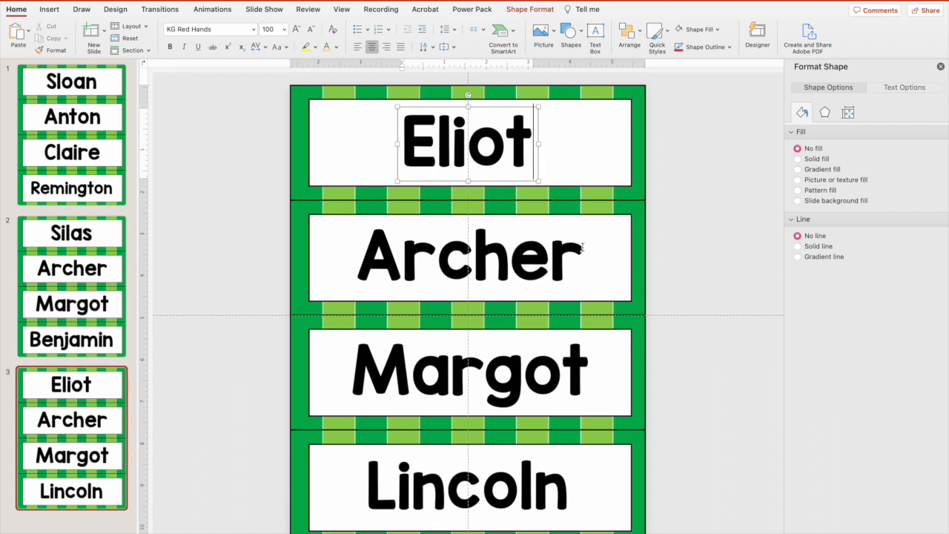
drag(584, 249, 414, 254)
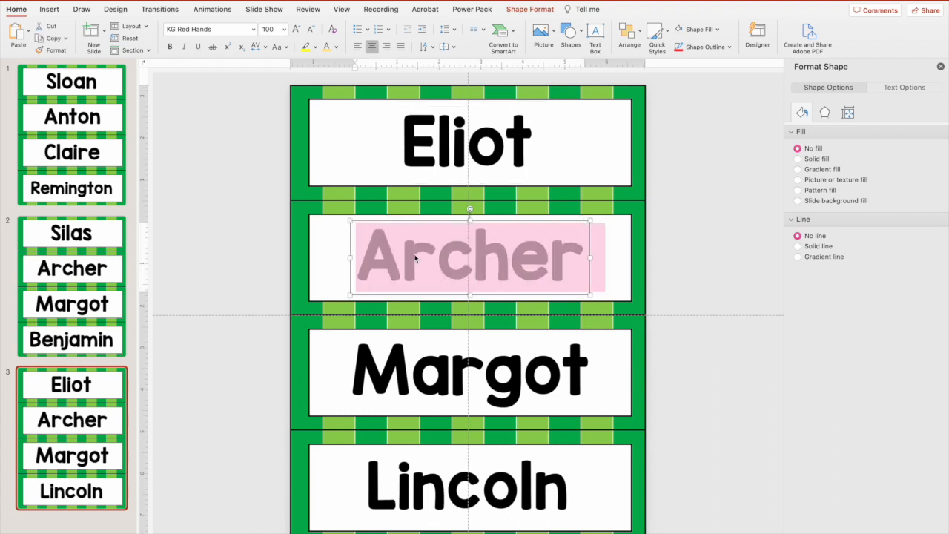
text(Stella)
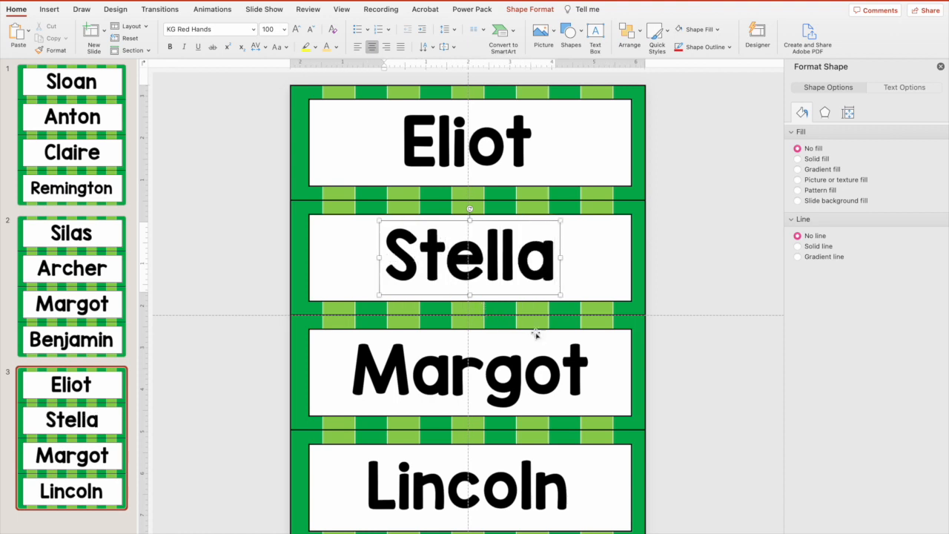
drag(585, 370, 371, 369)
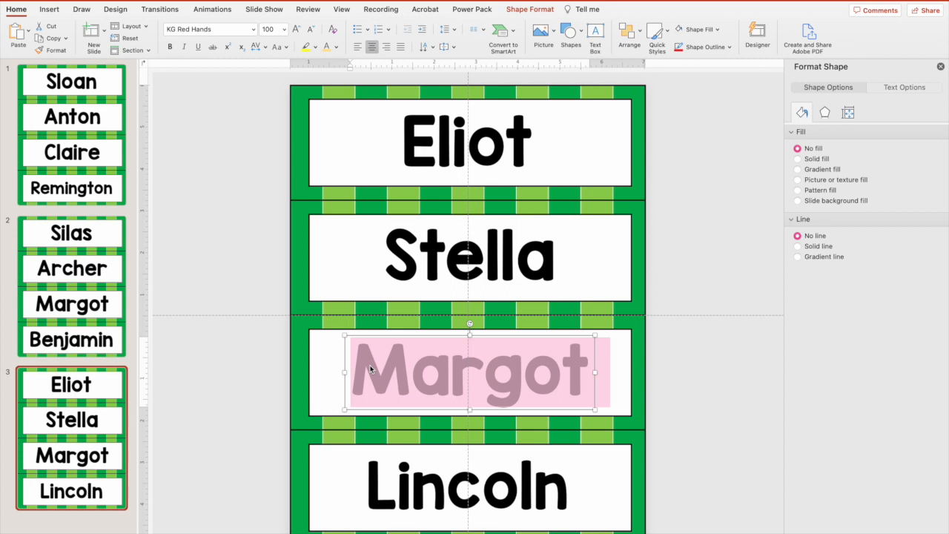
text(Ingrid)
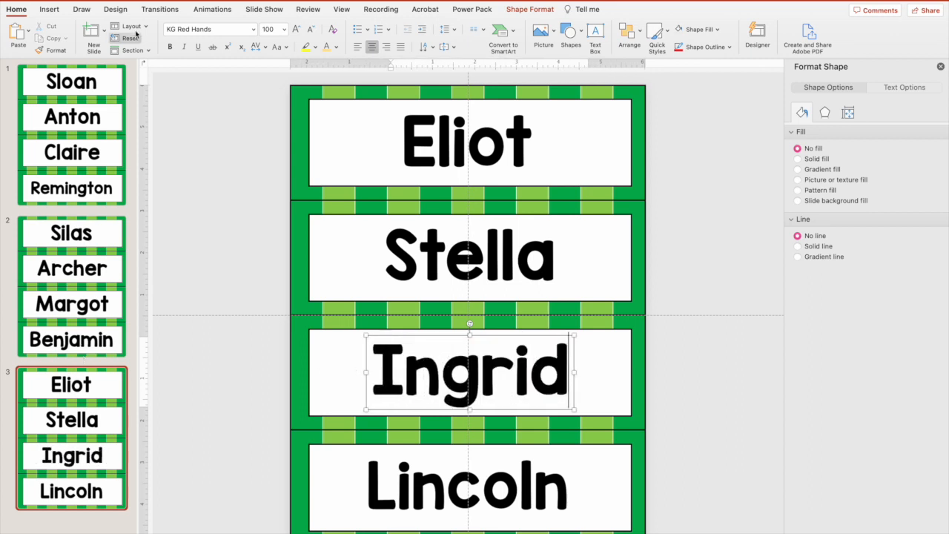
Duplicate slide 3 and delete the name text boxes from the bottom two labels on the copy.
click(163, 0)
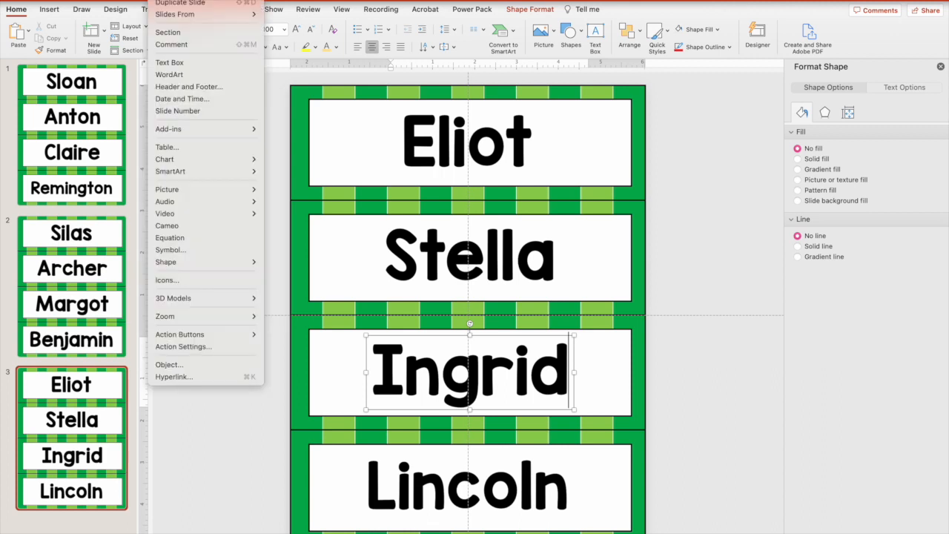
click(166, 4)
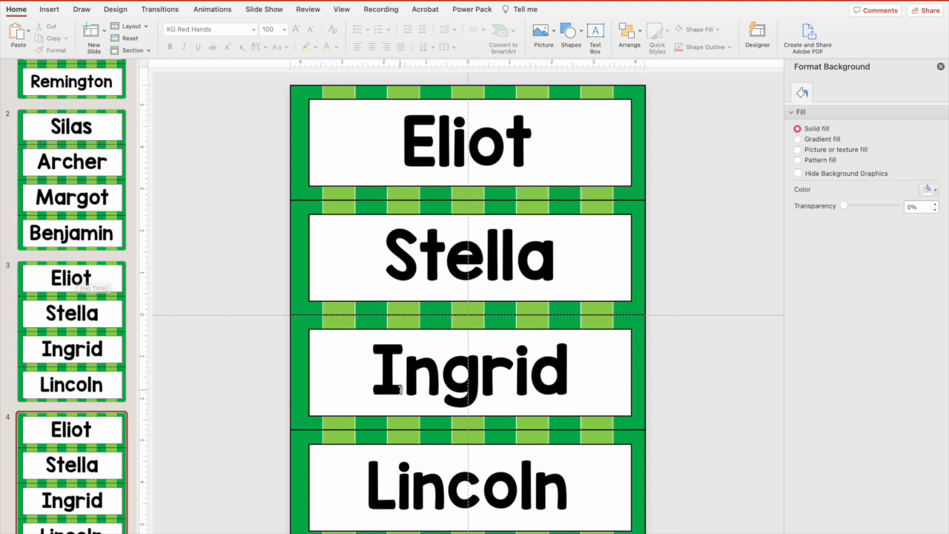
click(404, 370)
click(574, 364)
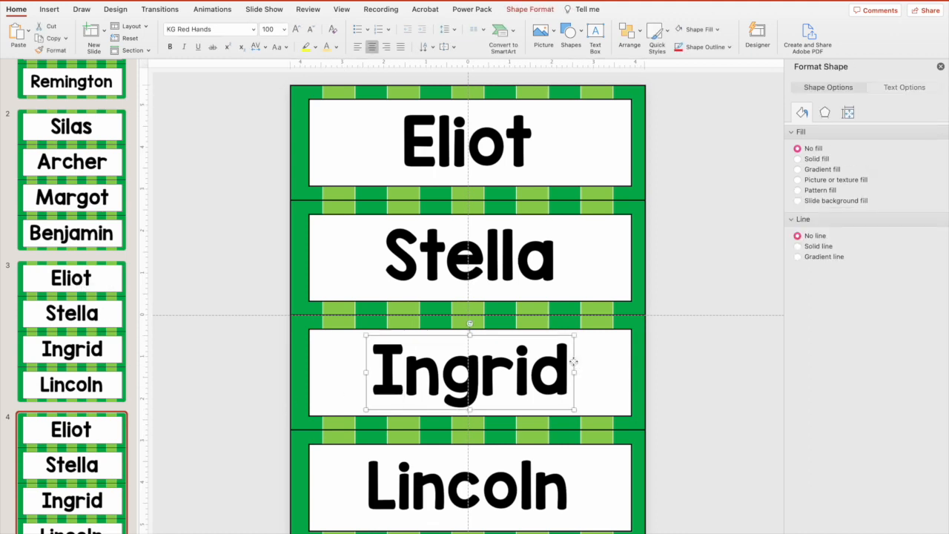
key(Delete)
click(525, 478)
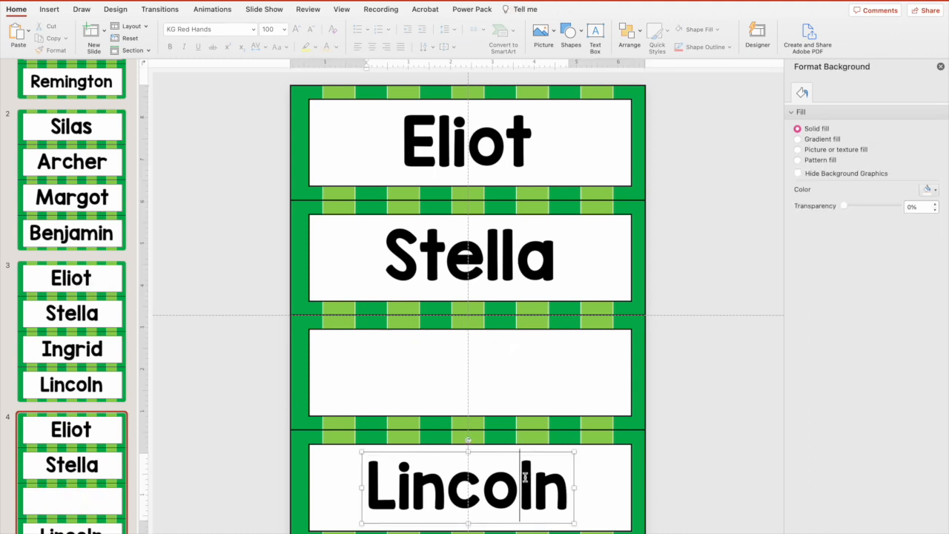
click(574, 469)
key(Delete)
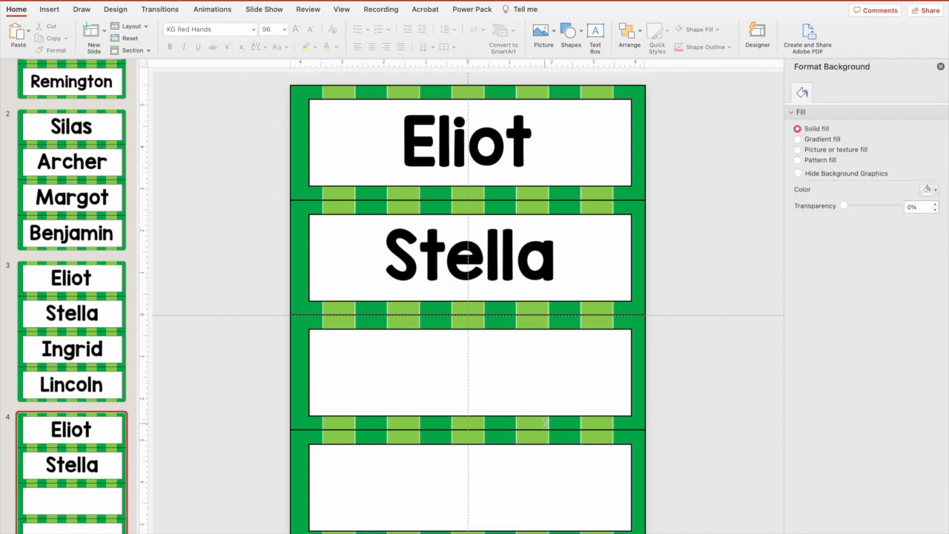
Replace the names in the top two labels of slide 4 with two other students' first names.
click(525, 147)
double_click(425, 154)
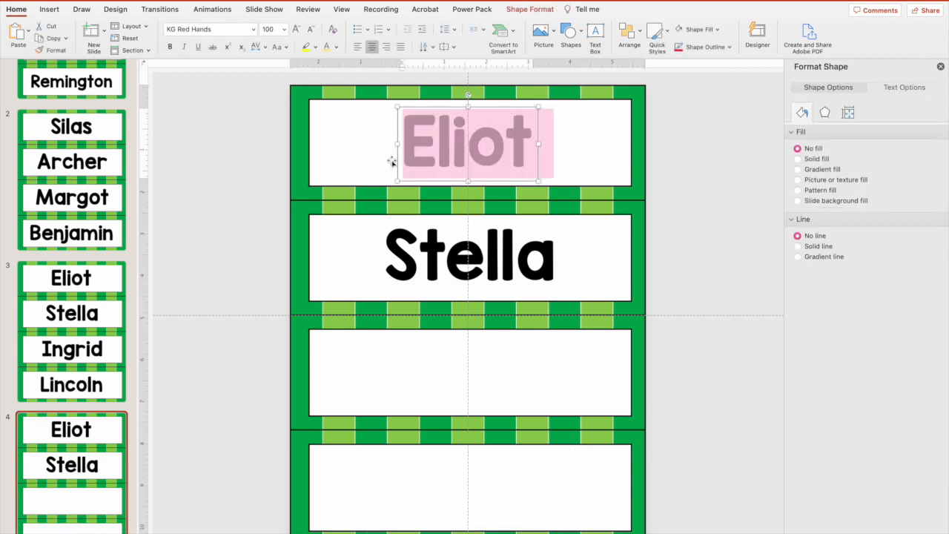
text(G)
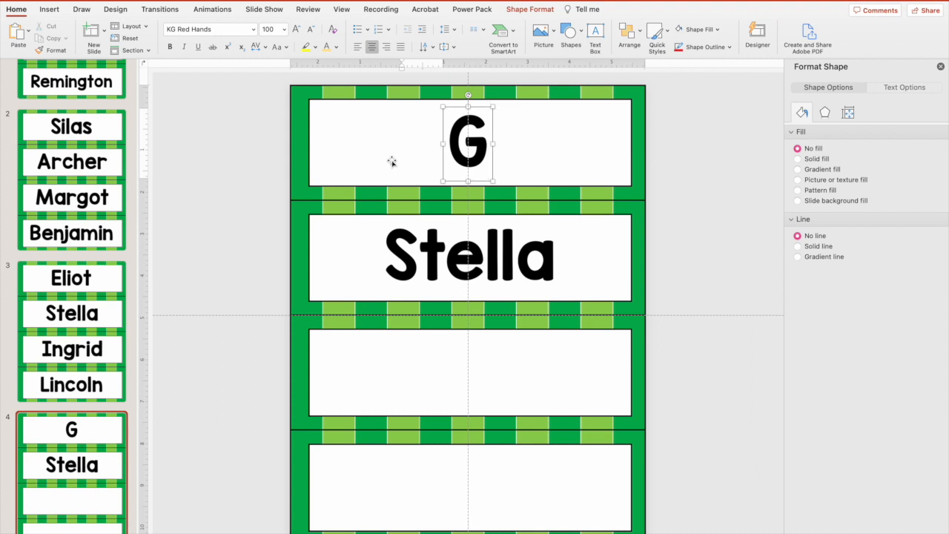
text(wyneth)
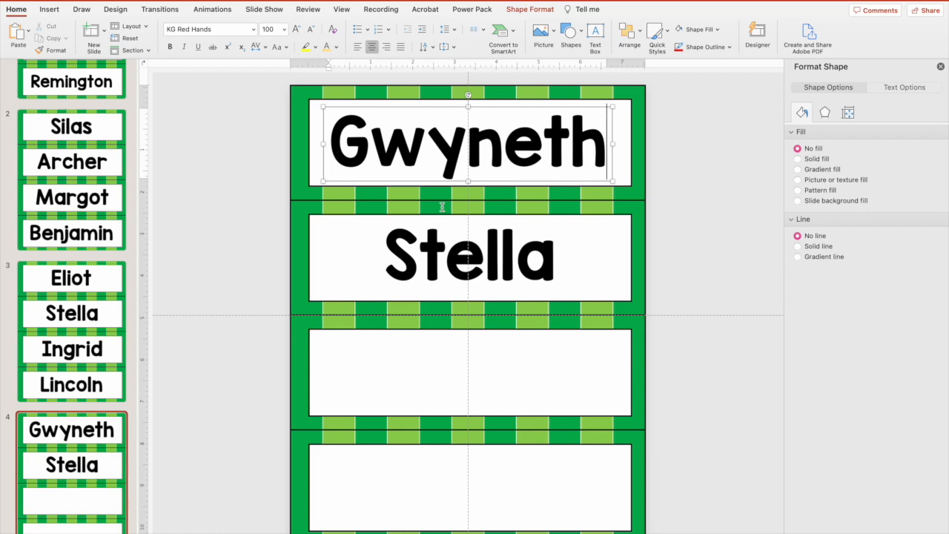
drag(551, 249, 381, 249)
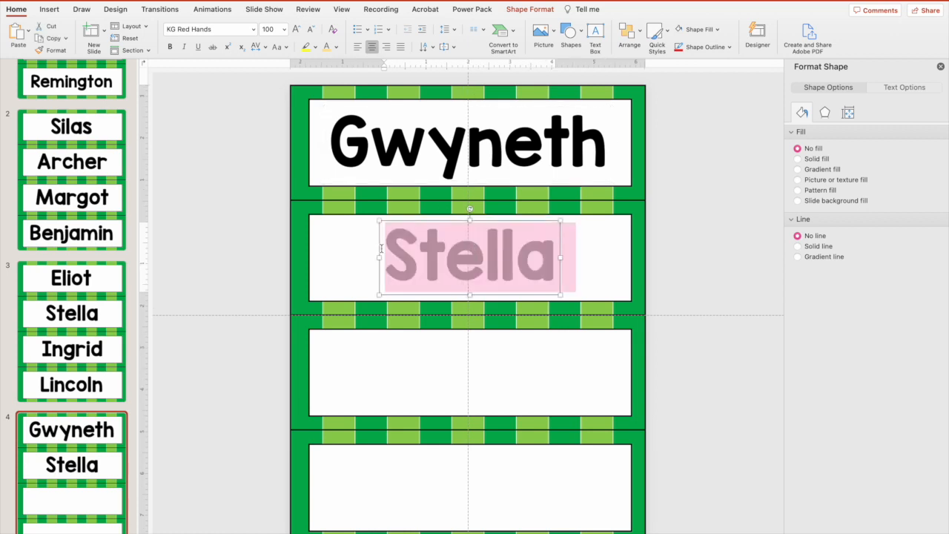
text(Ni)
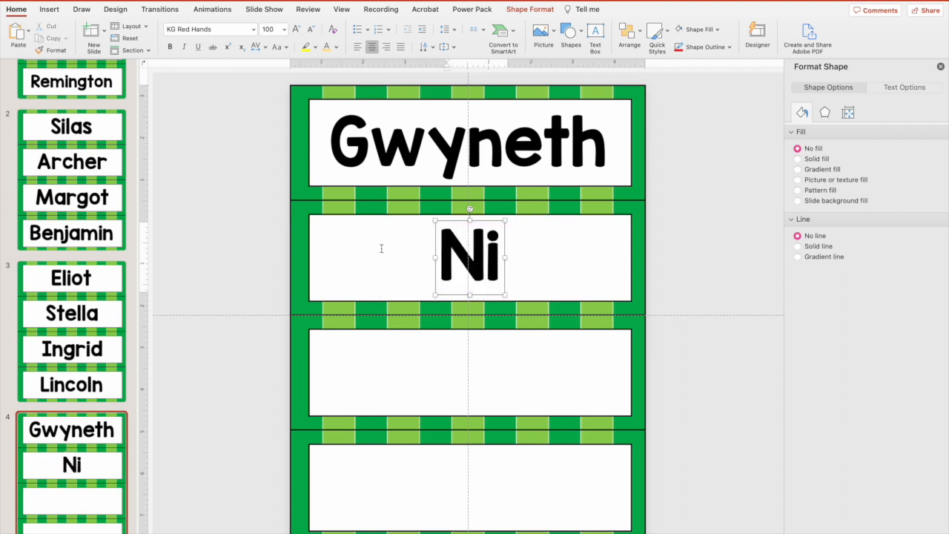
text(c)
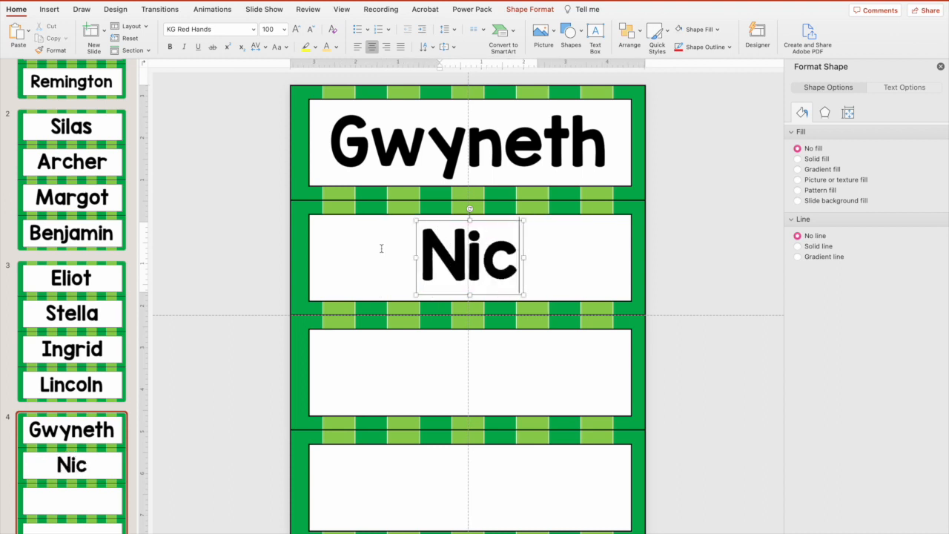
text(kolas)
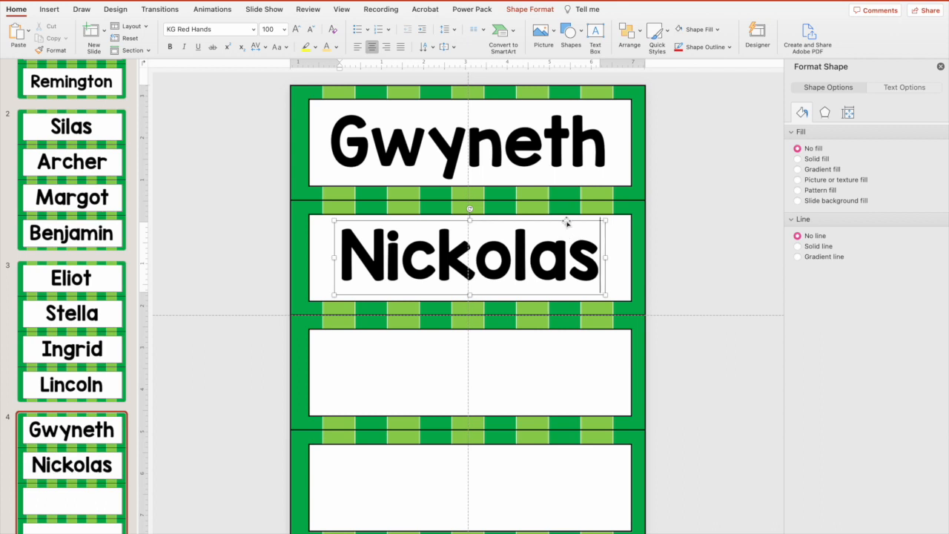
Set the names in the top two labels of slide 4 to font size 96.
triple_click(599, 151)
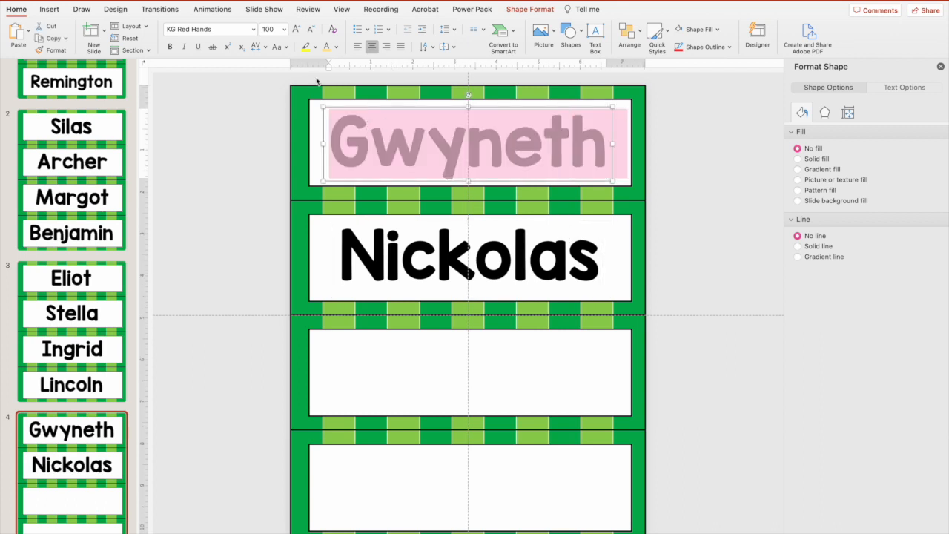
click(285, 29)
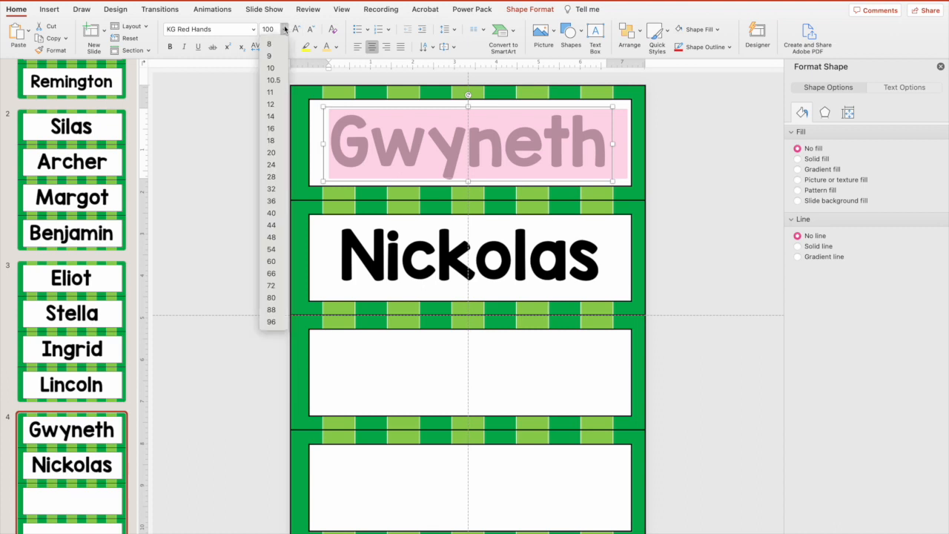
click(274, 325)
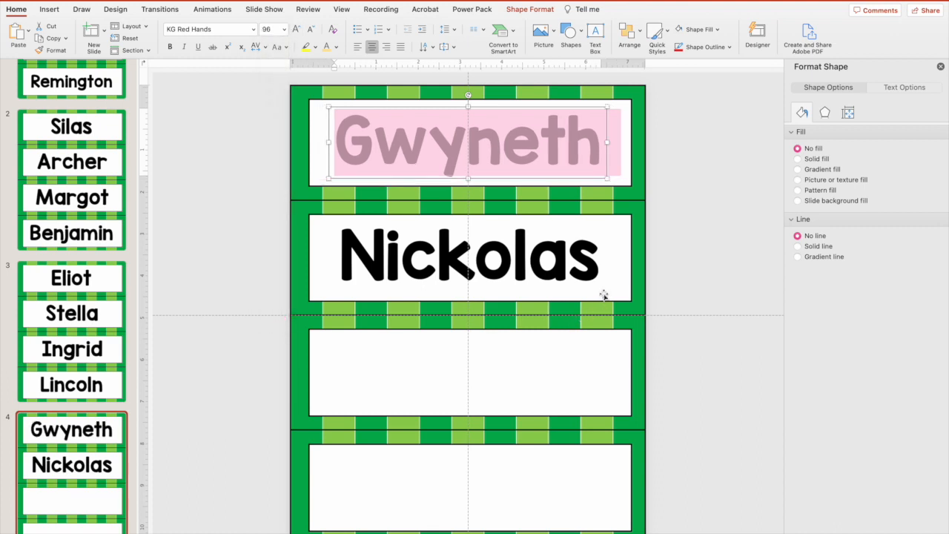
triple_click(363, 274)
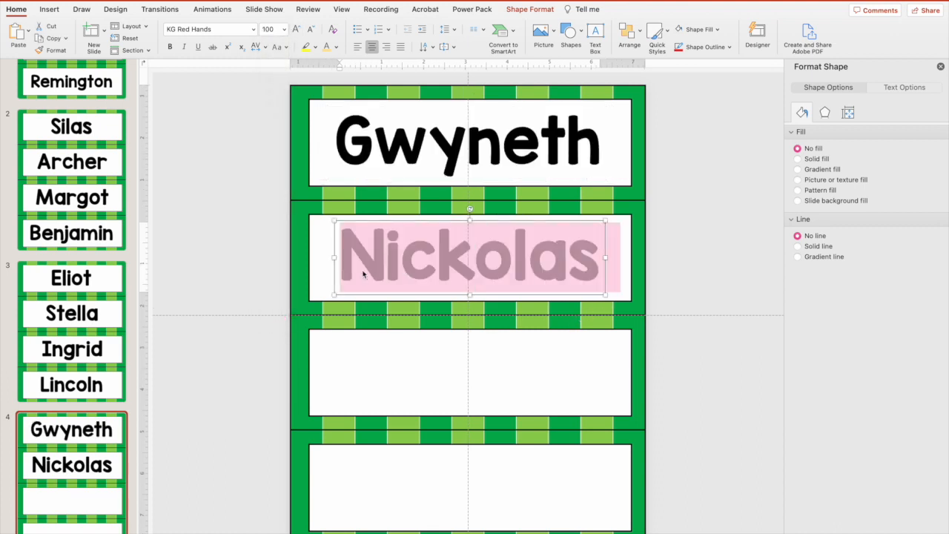
click(285, 29)
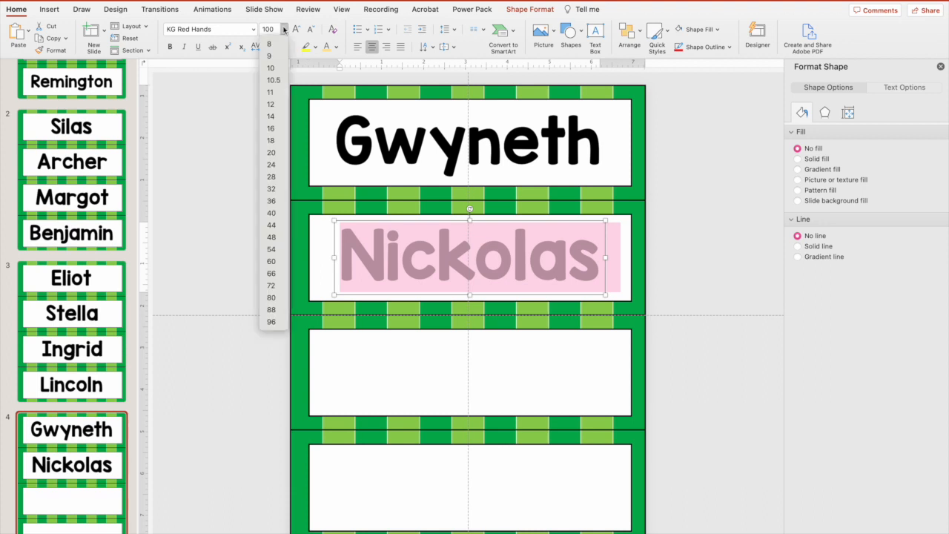
click(274, 324)
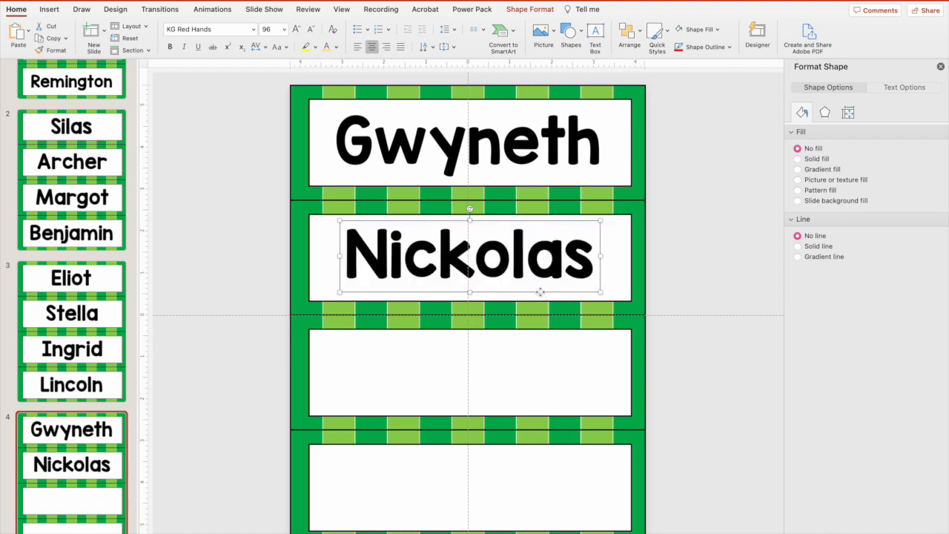
Place a copy of the second label's text box in the empty third label and replace its text with another student's first name.
key(super+v)
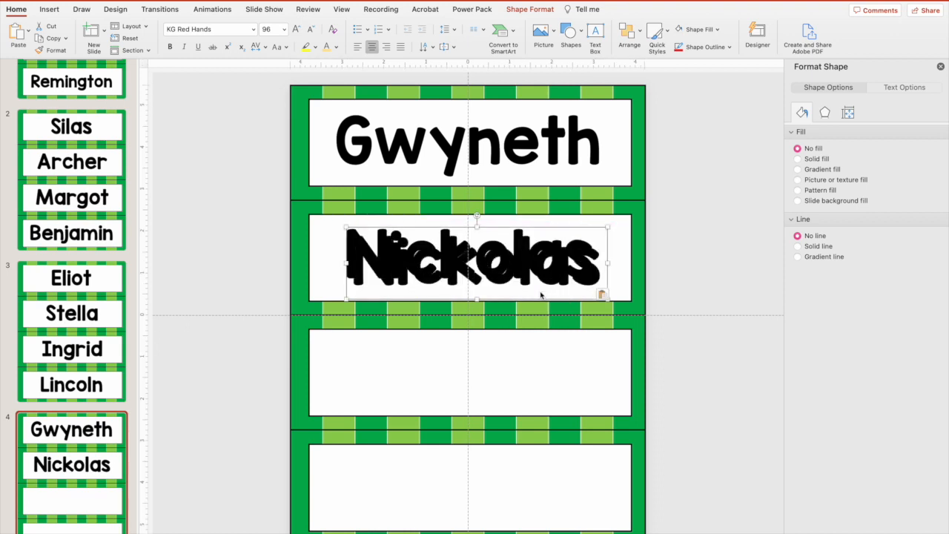
drag(608, 245, 339, 361)
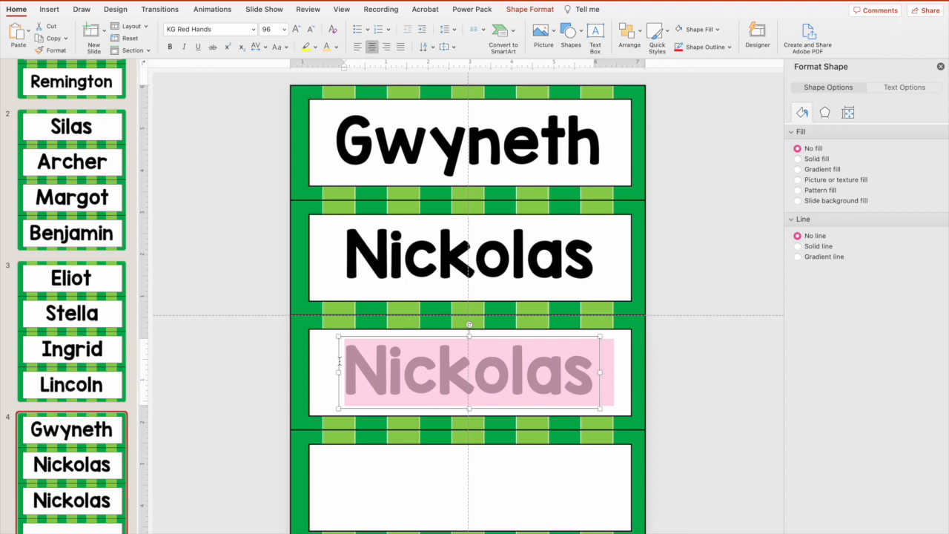
text(Benny)
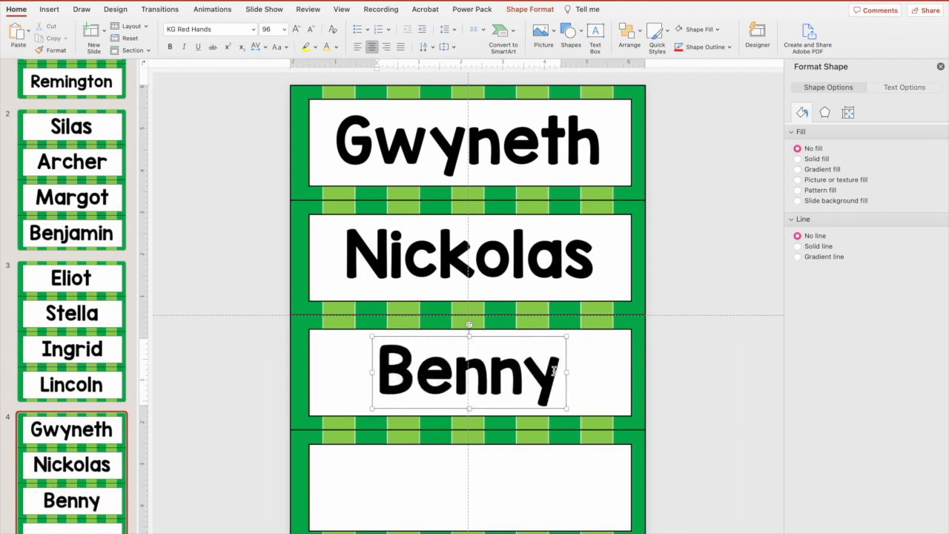
Set the third label's name on slide 4 to font size 100.
drag(554, 370, 352, 379)
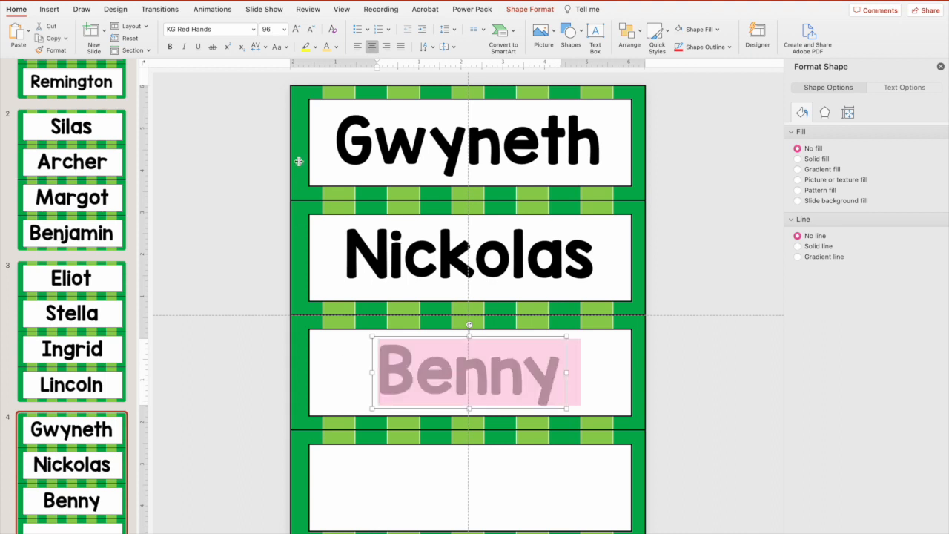
click(275, 29)
text(100)
key(Return)
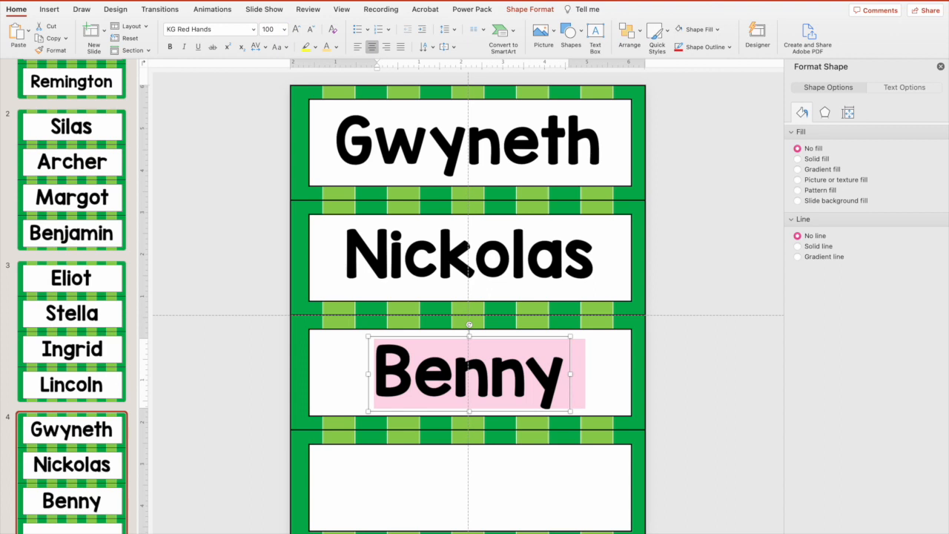
Place a copy of the second label's text box in the empty bottom label and change its ending to form another student's name.
click(435, 235)
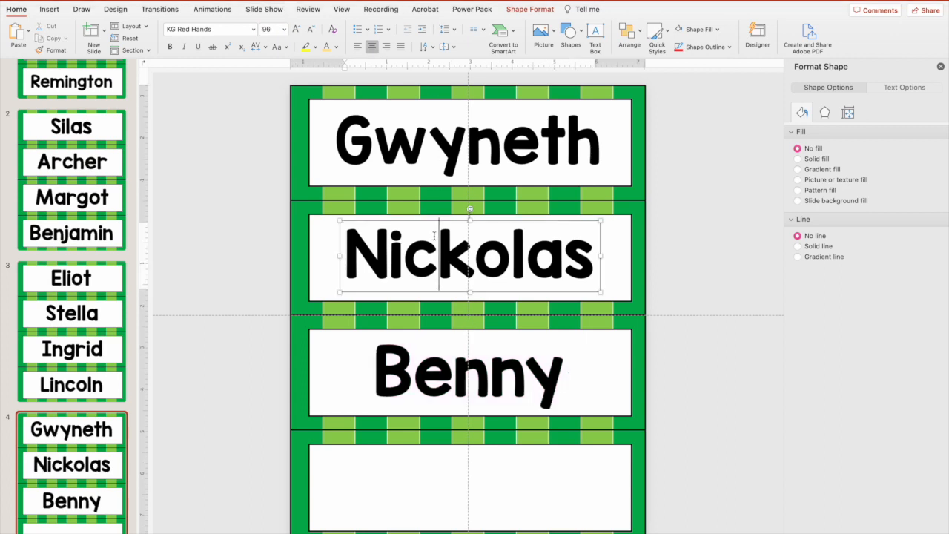
click(585, 292)
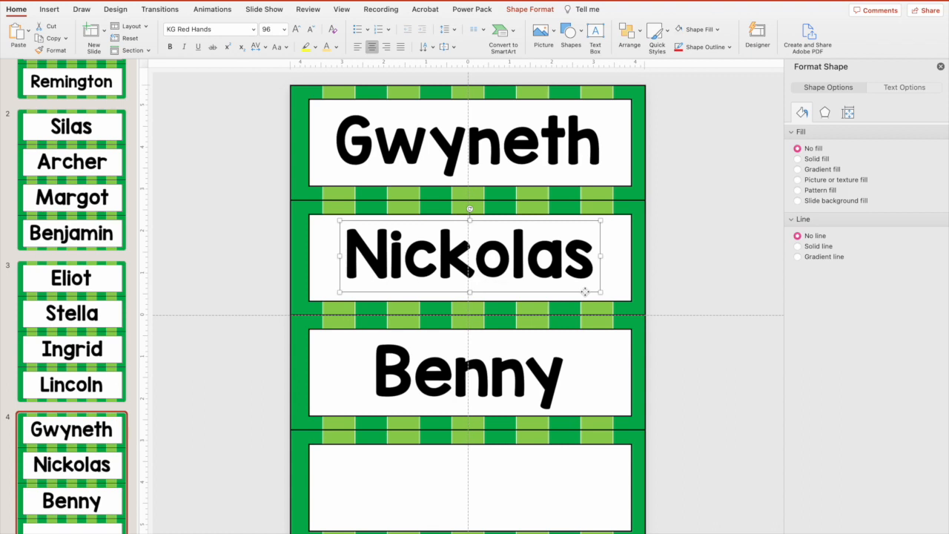
key(super+v)
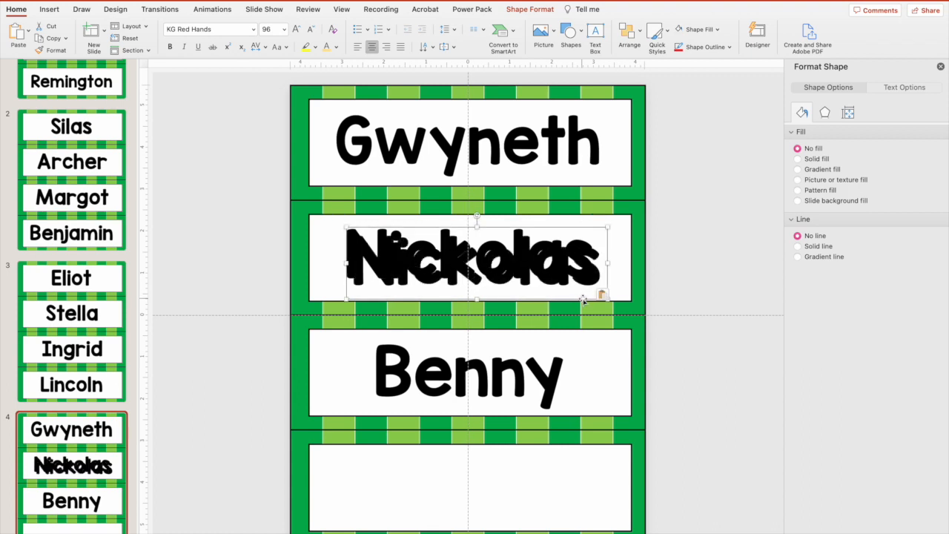
drag(583, 296, 576, 519)
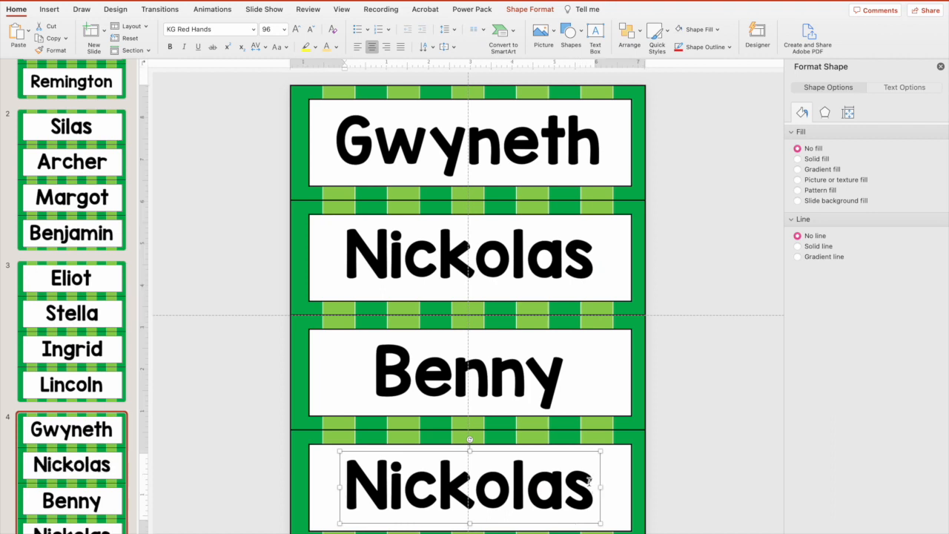
triple_click(523, 483)
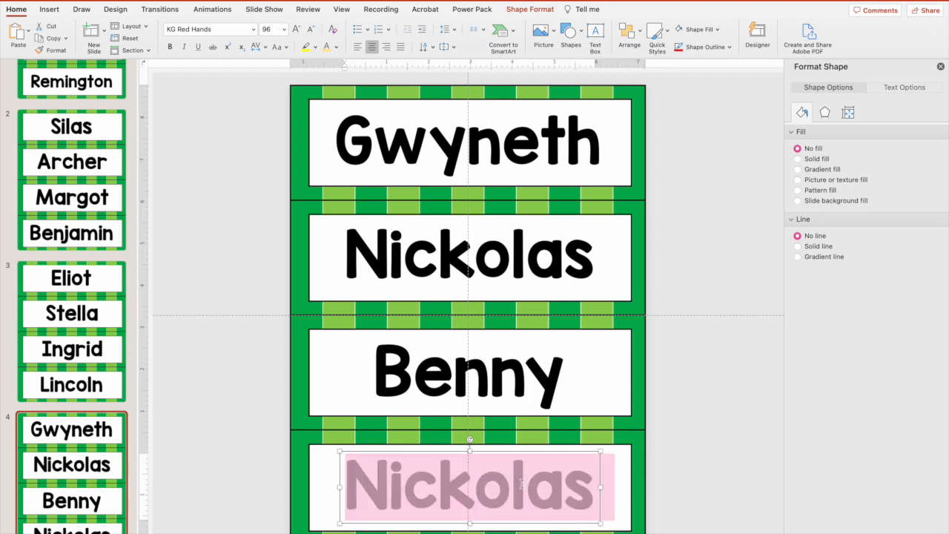
click(478, 481)
drag(481, 481, 581, 488)
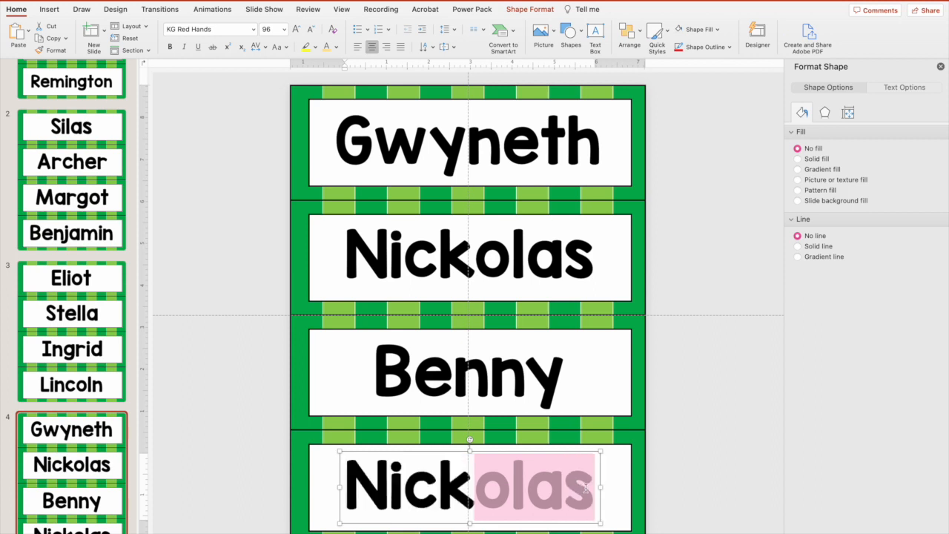
text(y)
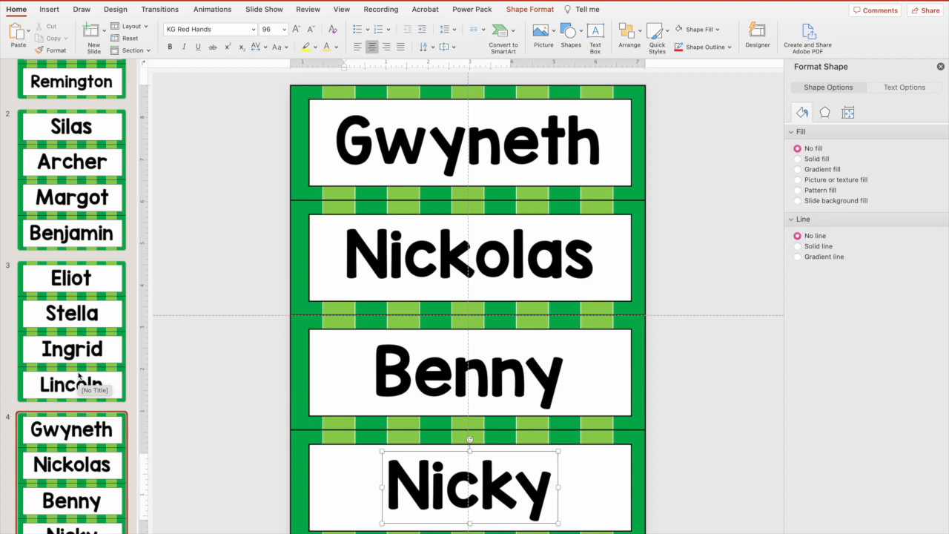
Duplicate the finished slide 4 as a new page of labels.
click(76, 435)
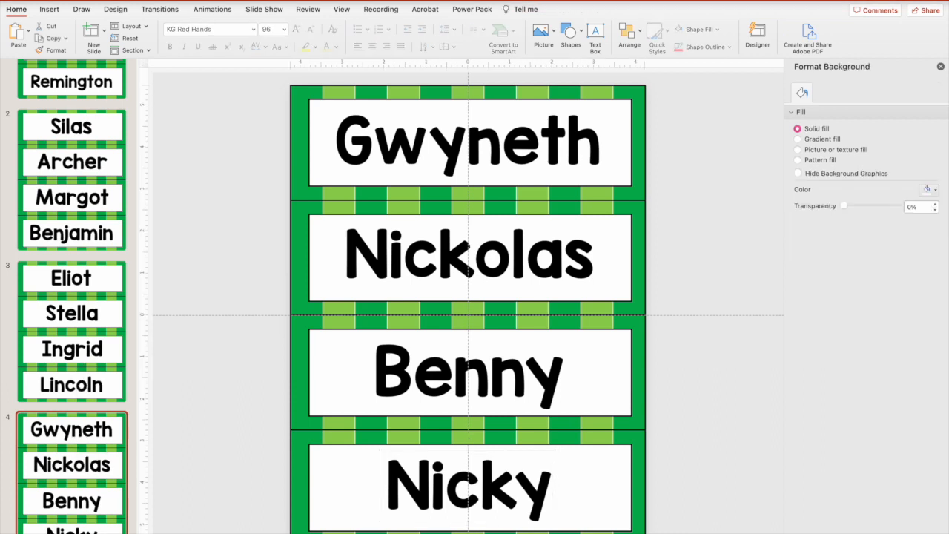
click(161, 1)
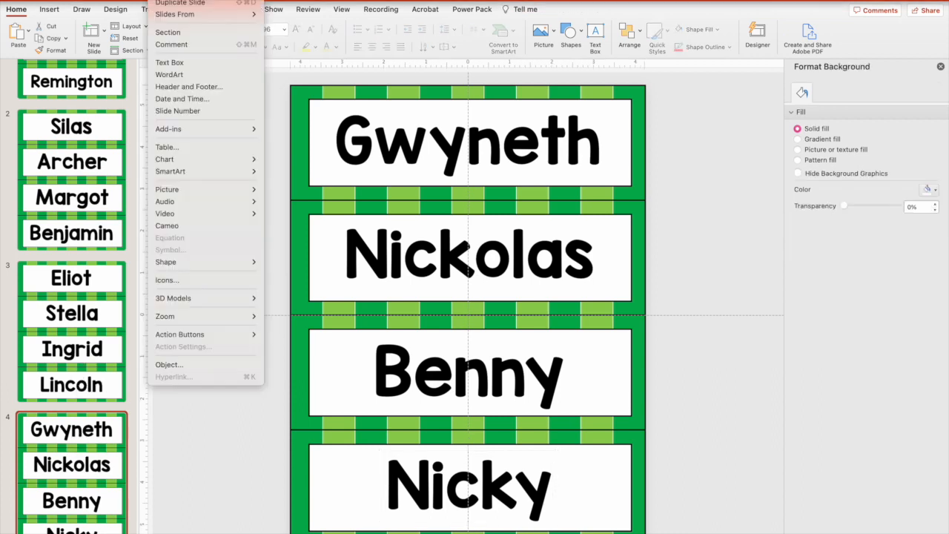
click(168, 3)
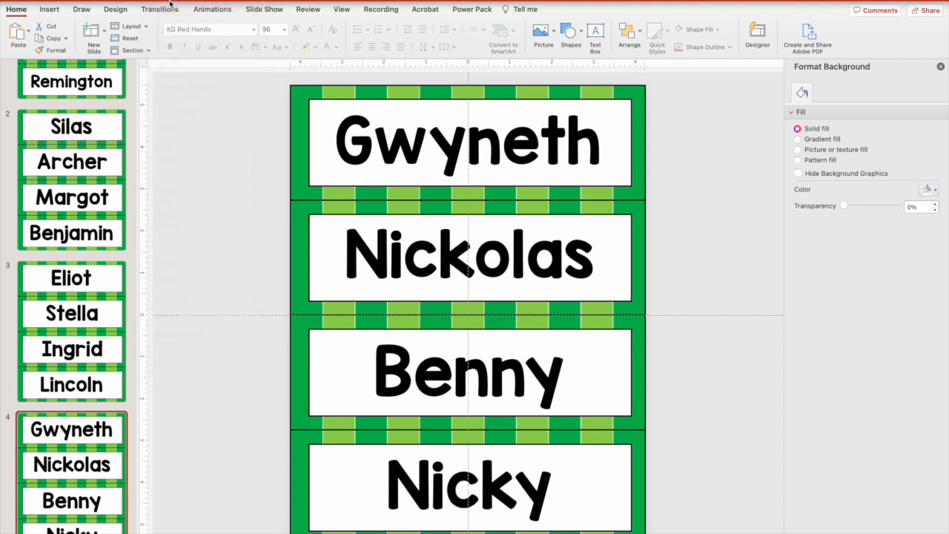
Delete all four names and their white label rectangles from slide 5.
click(461, 135)
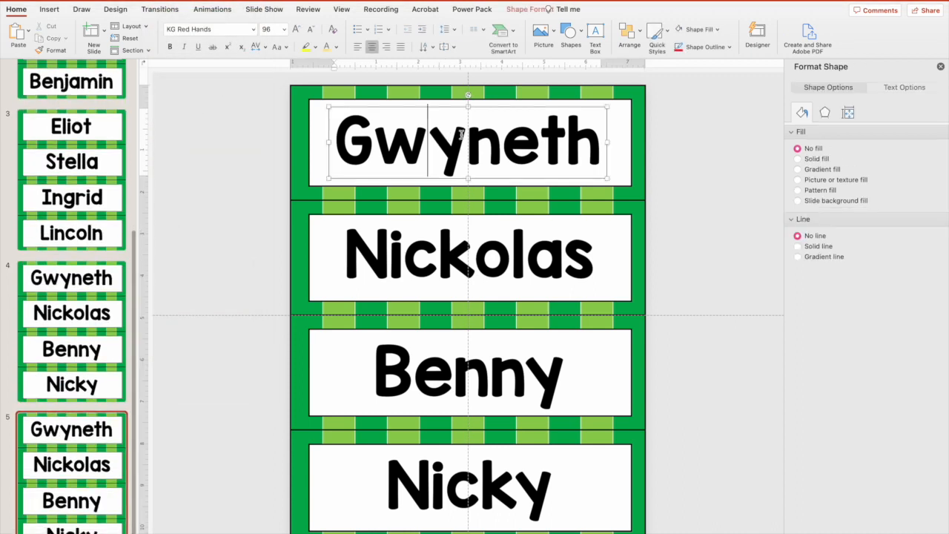
shift+click(630, 172)
shift+click(534, 249)
shift+click(628, 264)
shift+click(522, 361)
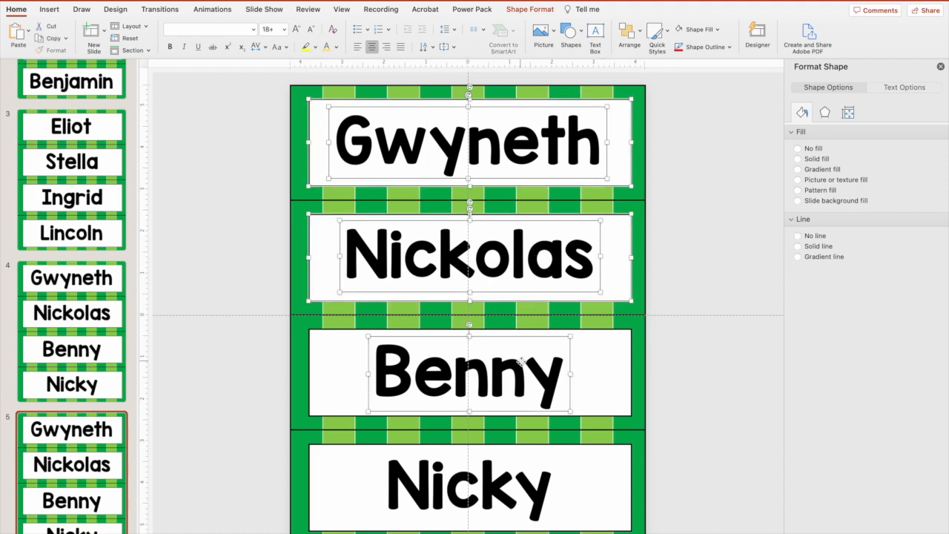
shift+click(630, 353)
shift+click(510, 483)
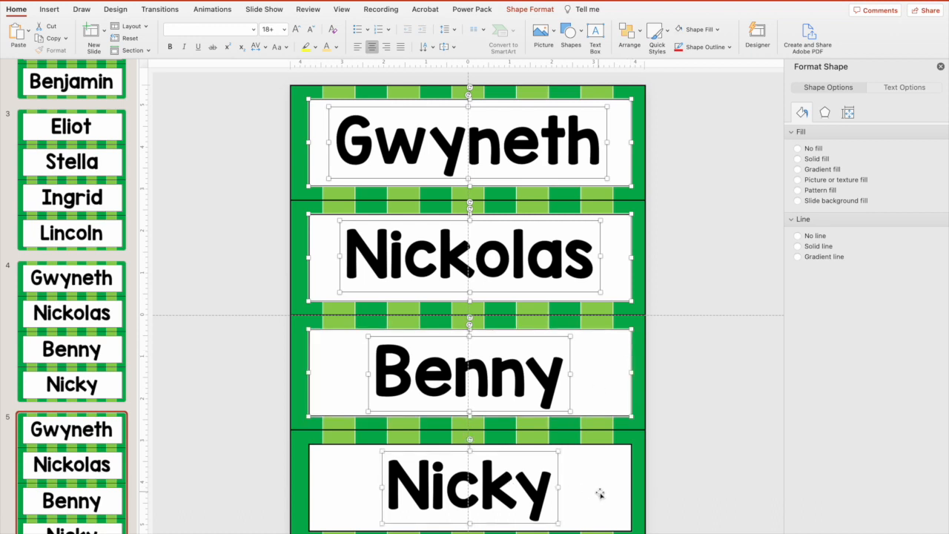
shift+click(630, 483)
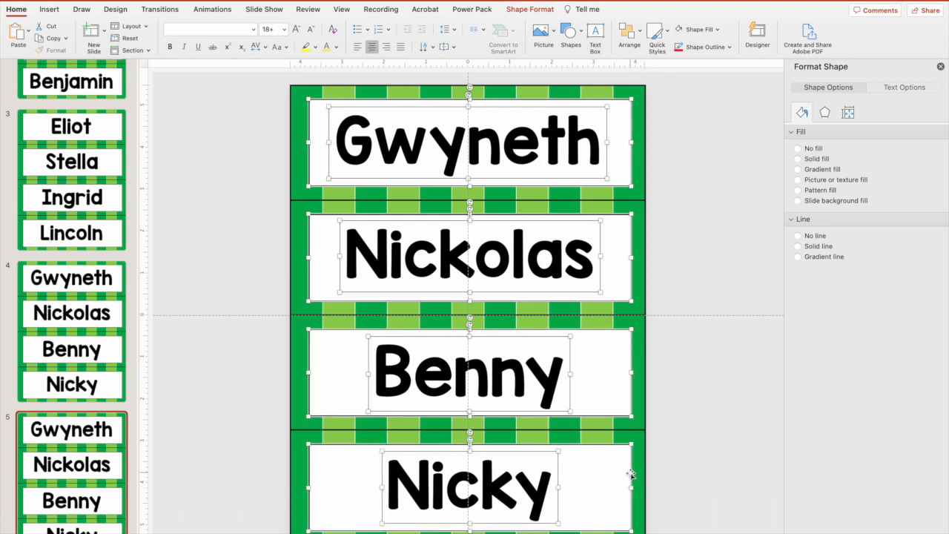
drag(630, 472, 779, 477)
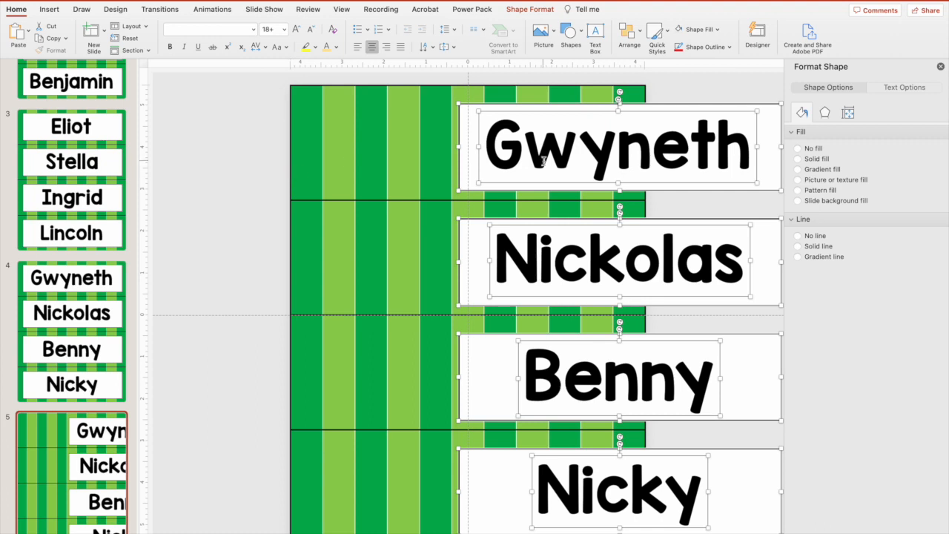
key(Delete)
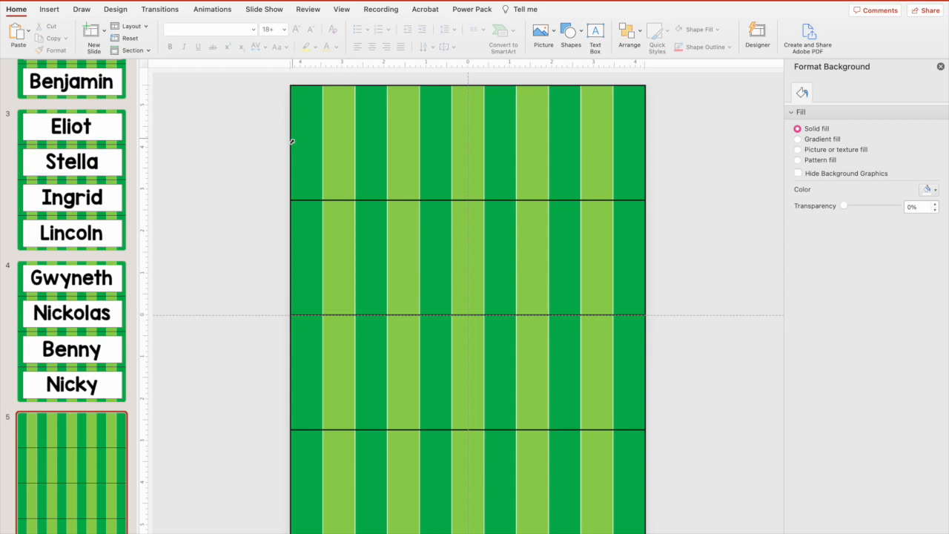
Delete the unfilled table with the black label outlines from slide 5, keeping the striped table.
click(292, 141)
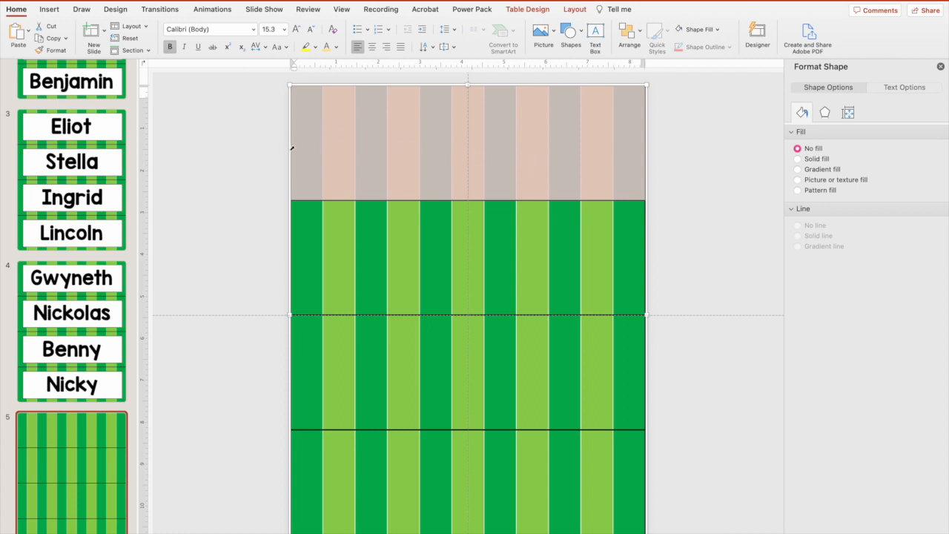
click(645, 144)
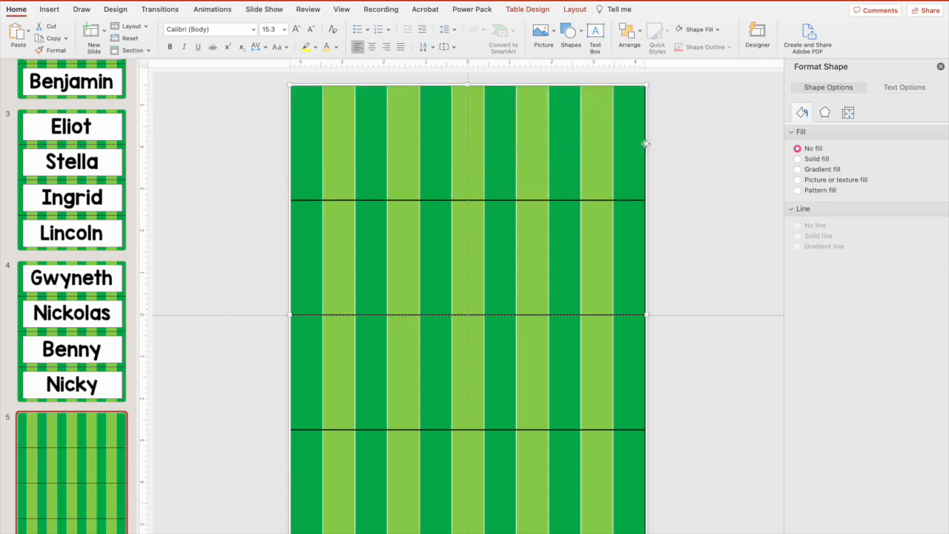
key(BackSpace)
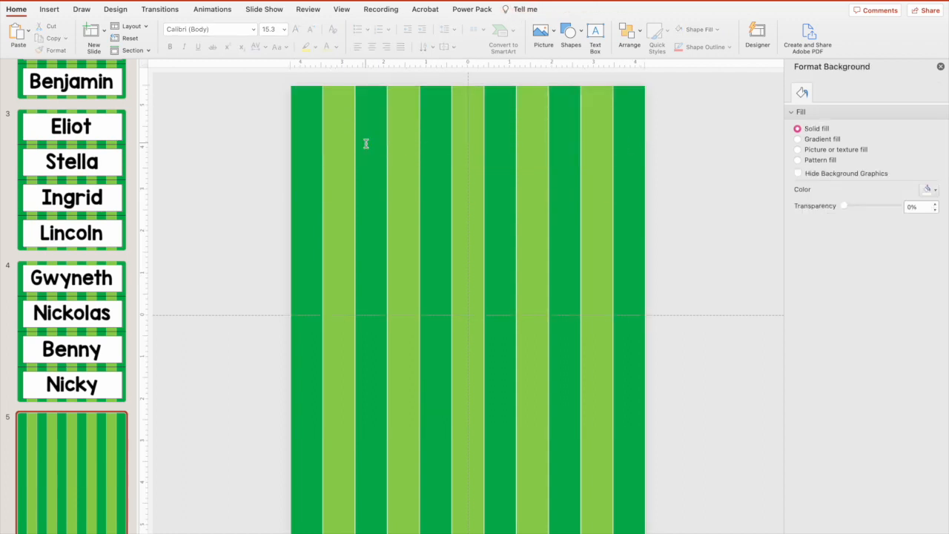
Shade the first dark green stripe on slide 5 with the standard purple.
click(294, 154)
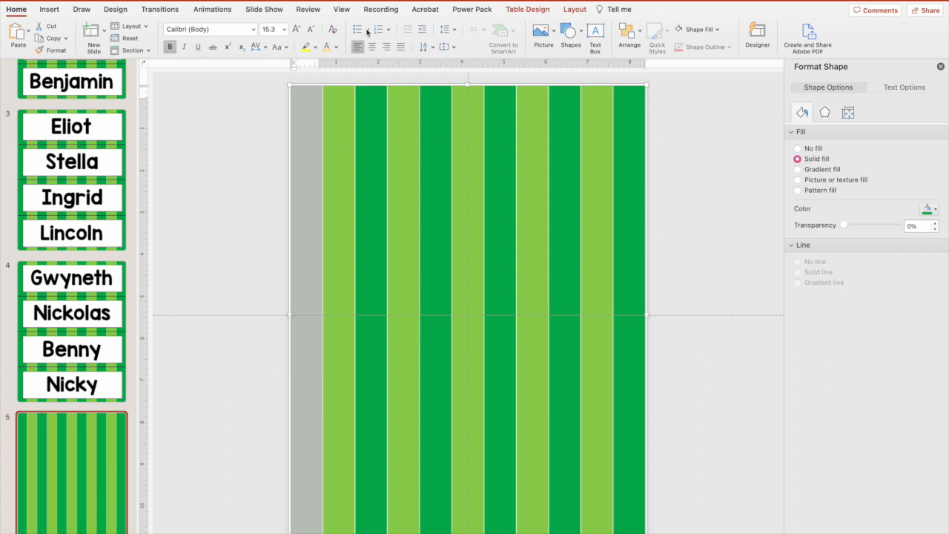
click(532, 11)
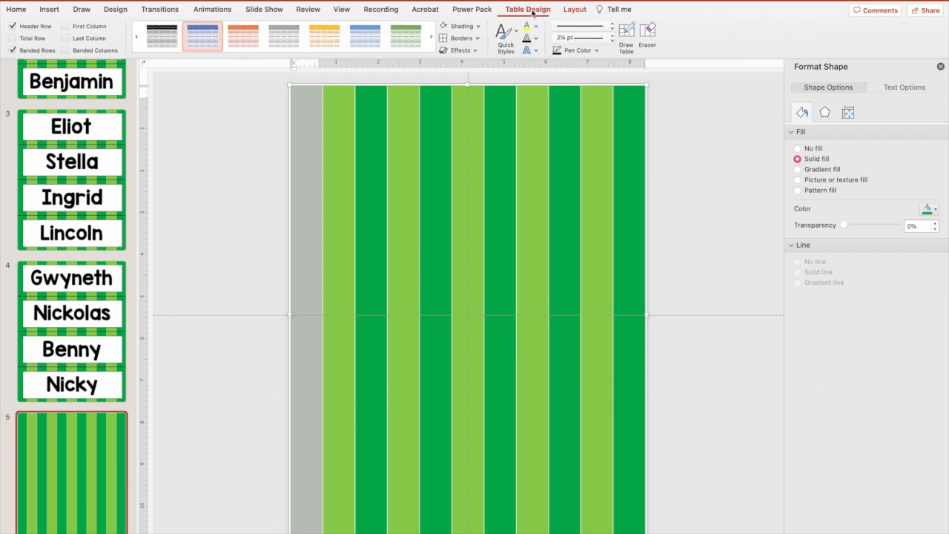
click(478, 28)
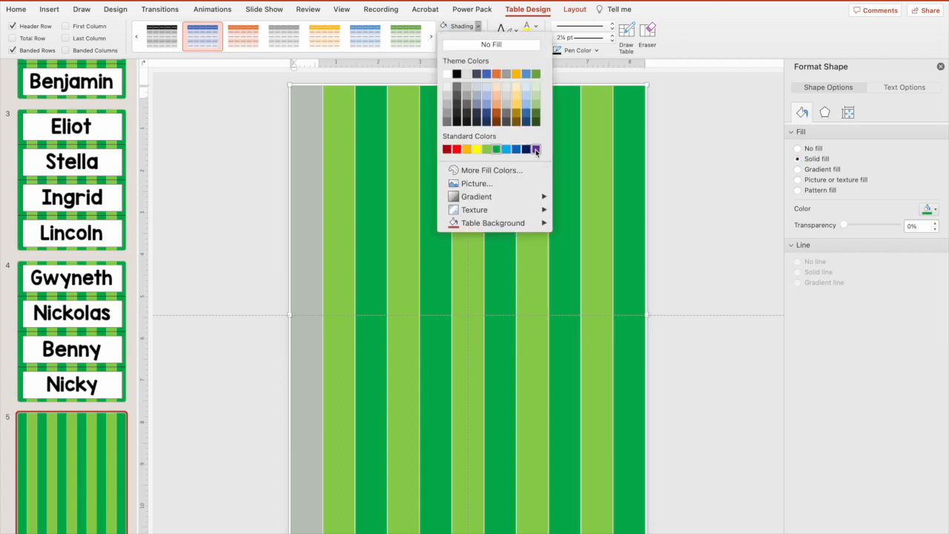
click(535, 152)
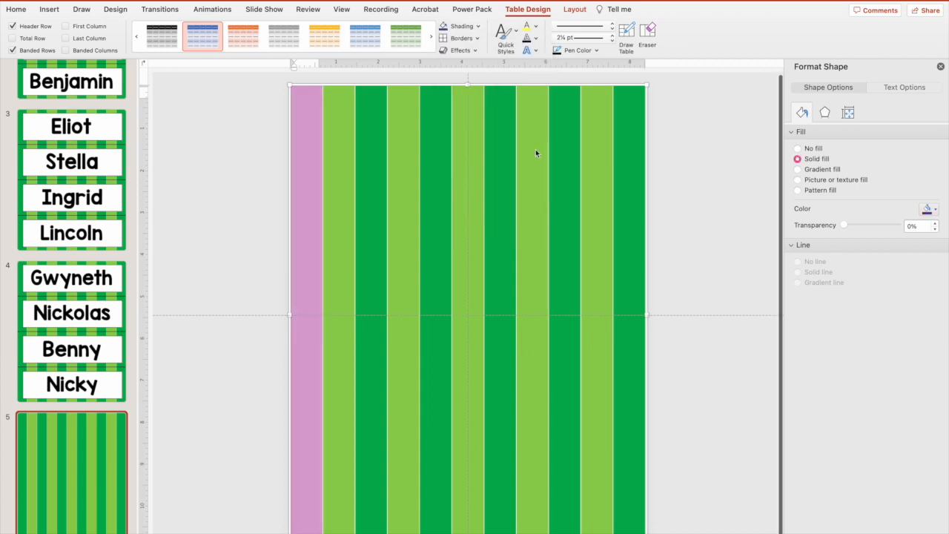
click(213, 184)
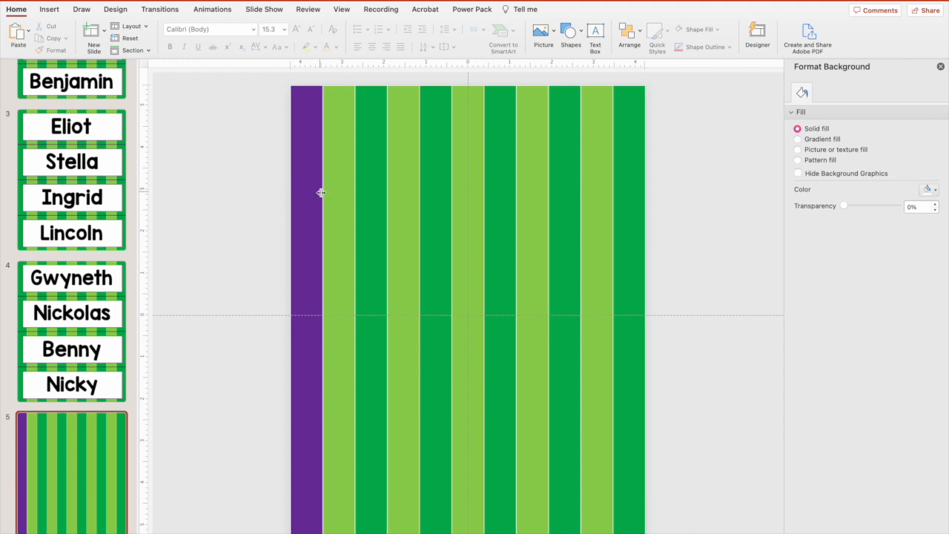
Shade the third, fifth and seventh stripes of the table with the same standard purple.
click(357, 166)
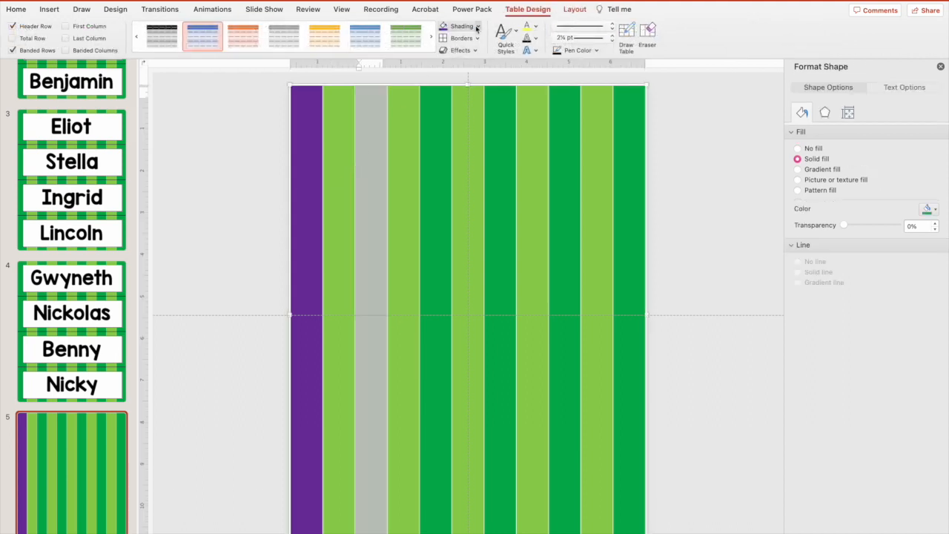
click(449, 28)
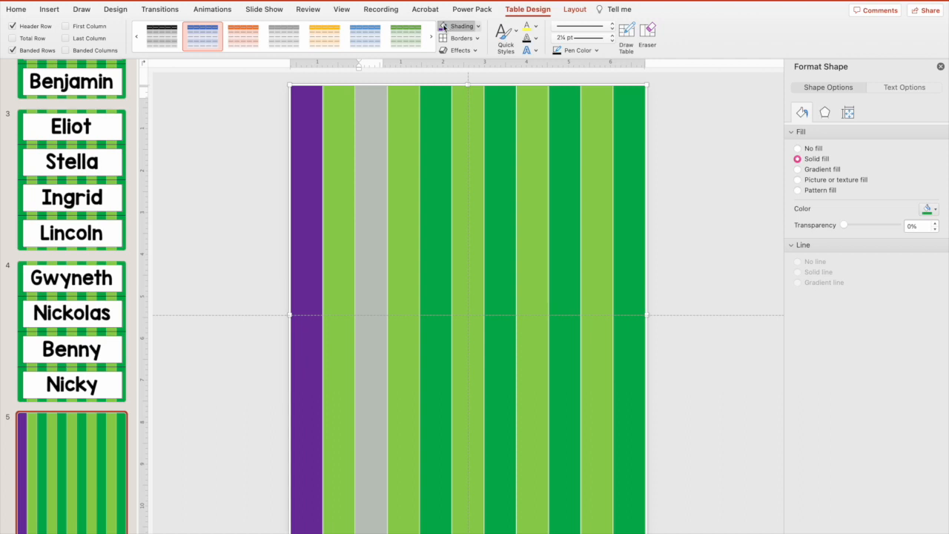
click(419, 121)
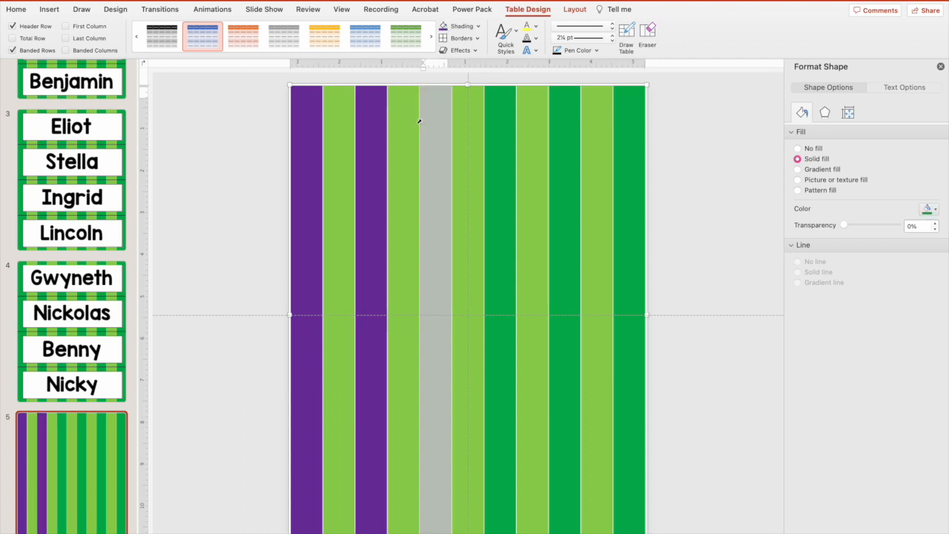
click(443, 29)
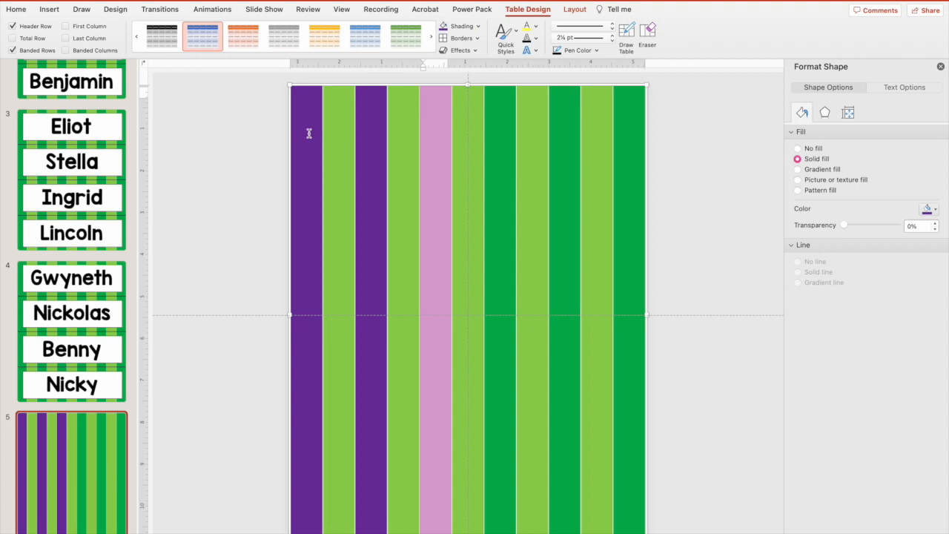
click(485, 135)
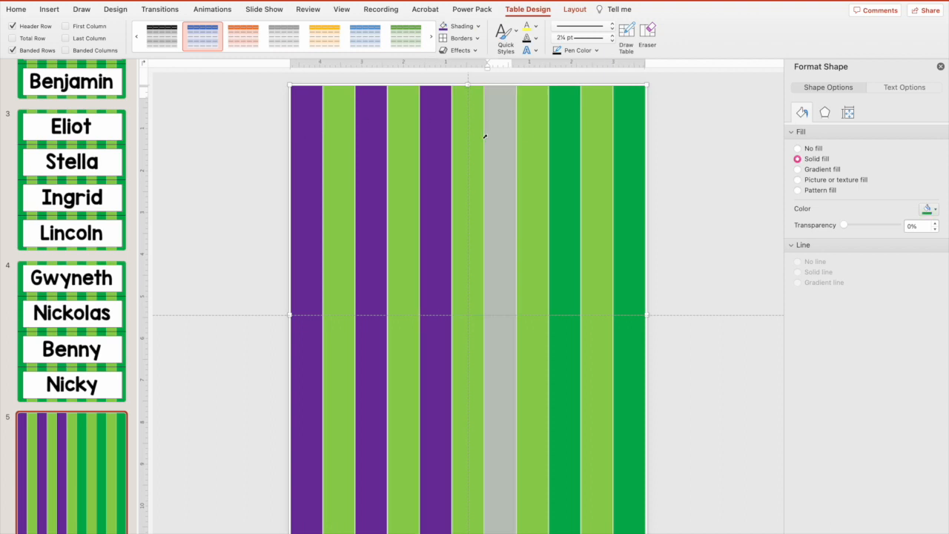
click(478, 26)
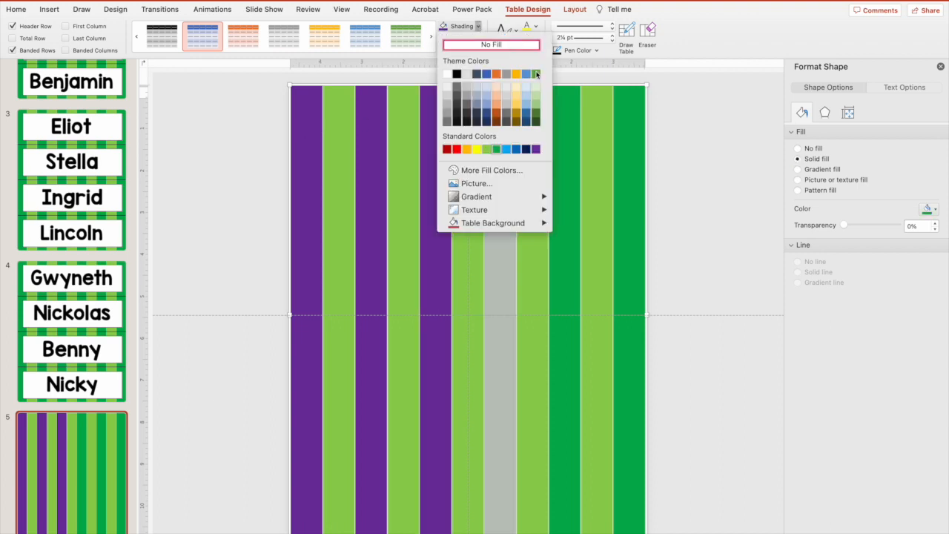
click(535, 149)
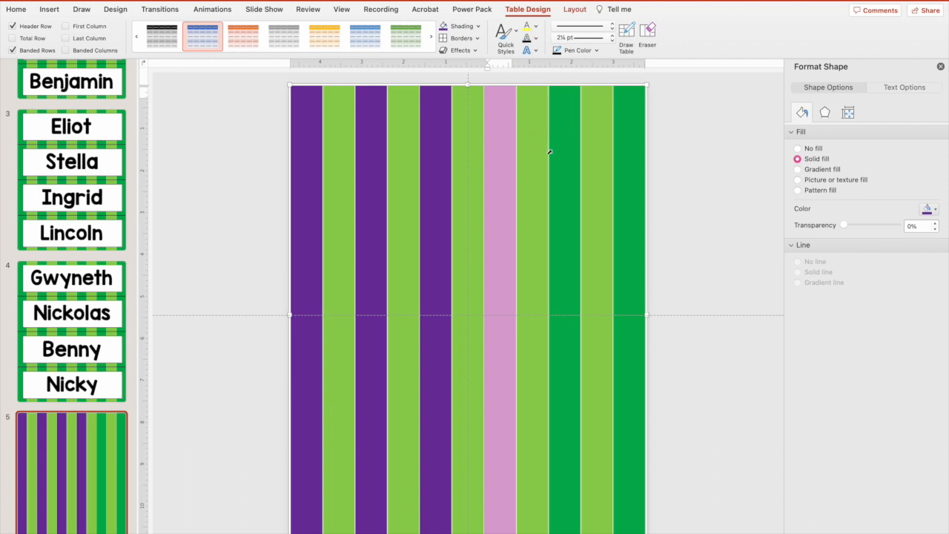
Shade the two remaining dark green stripes, the ninth and the last, with the standard purple.
click(550, 152)
click(443, 28)
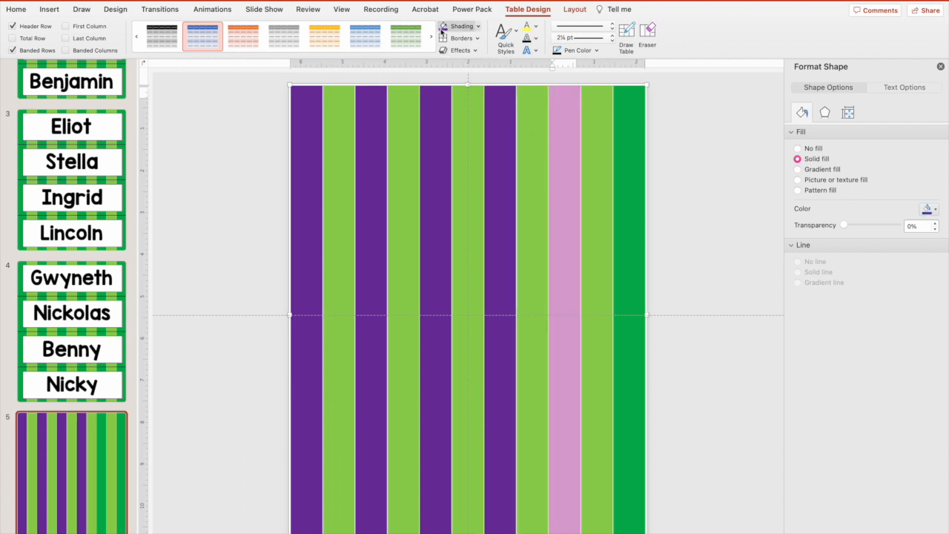
click(614, 128)
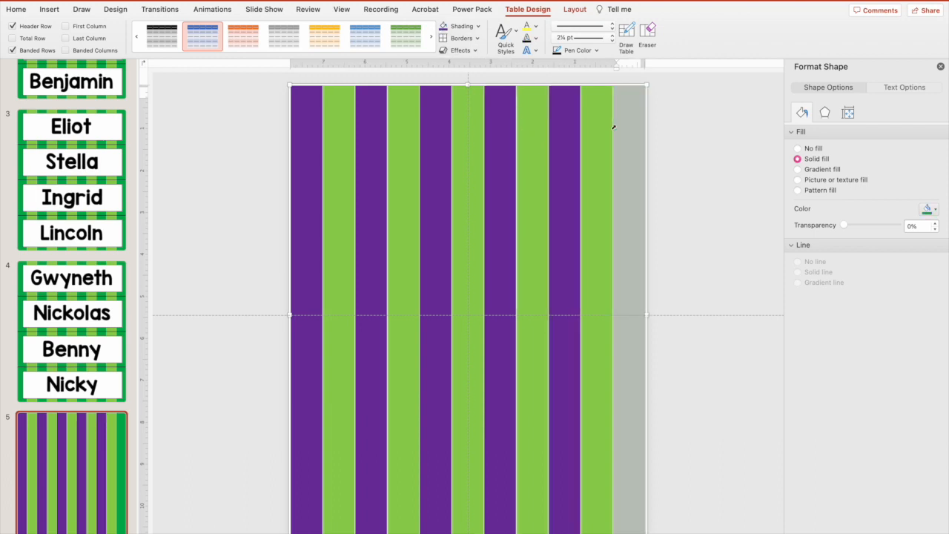
click(443, 28)
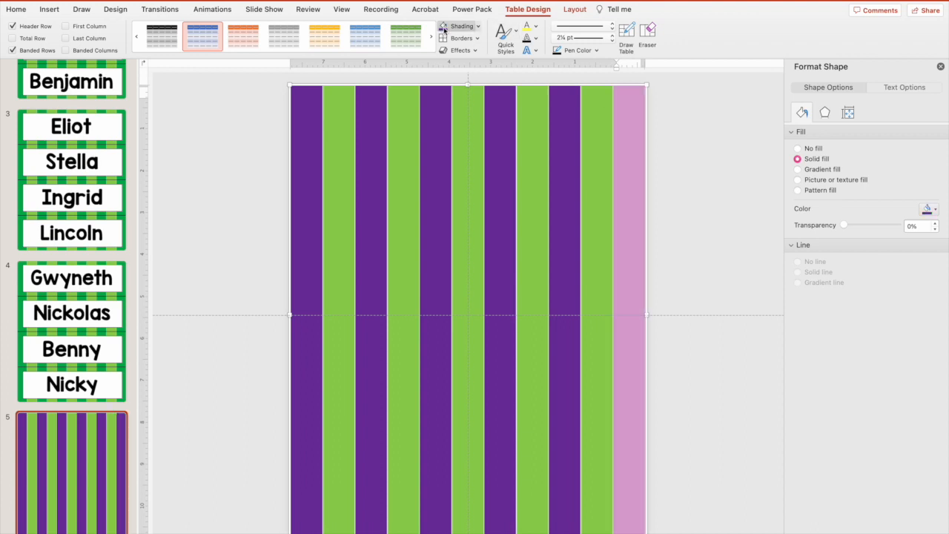
click(268, 157)
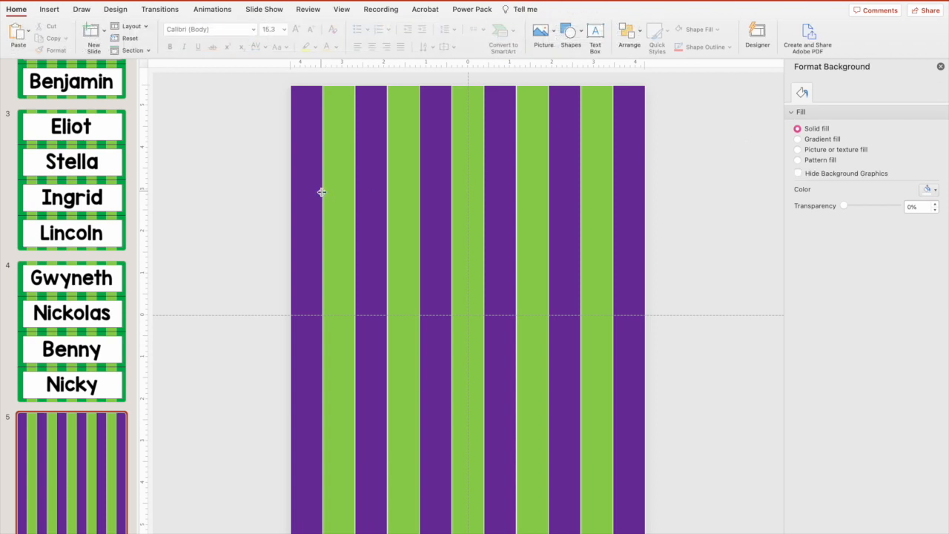
Shade the second stripe standard purple, and change its fill to the lighter purple CC99CC from the custom colors.
click(324, 144)
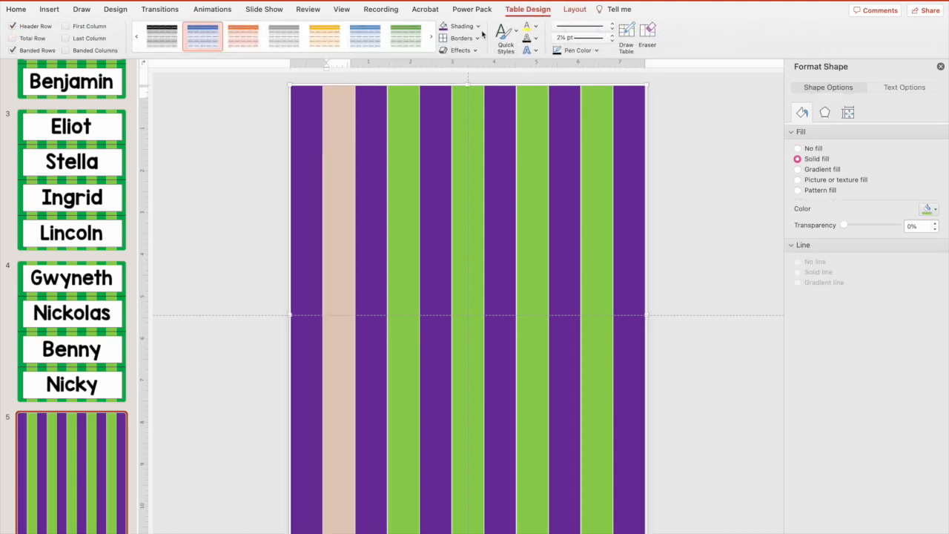
click(478, 26)
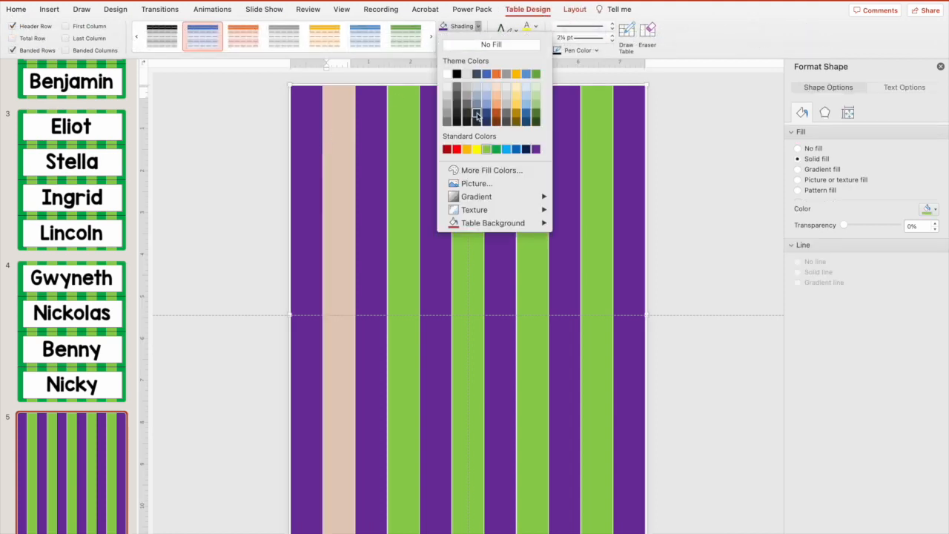
click(478, 172)
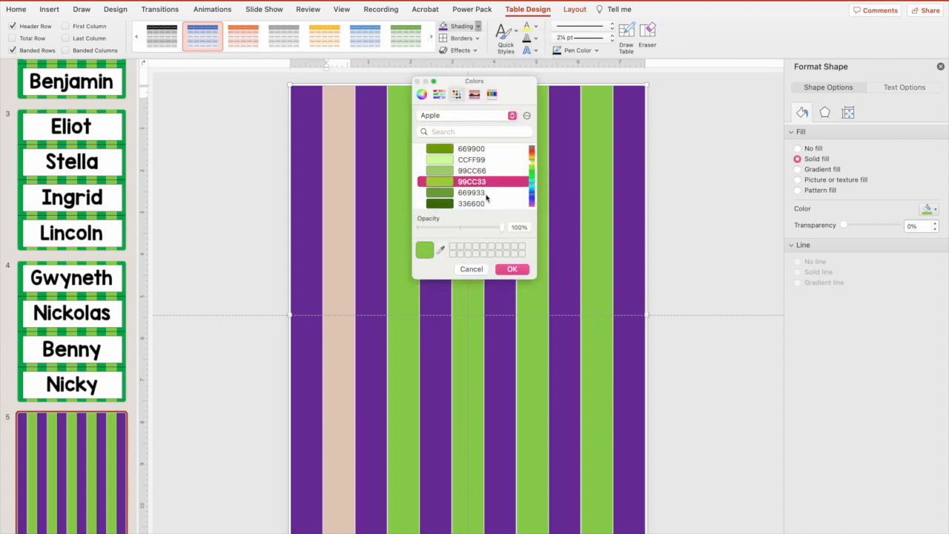
click(471, 269)
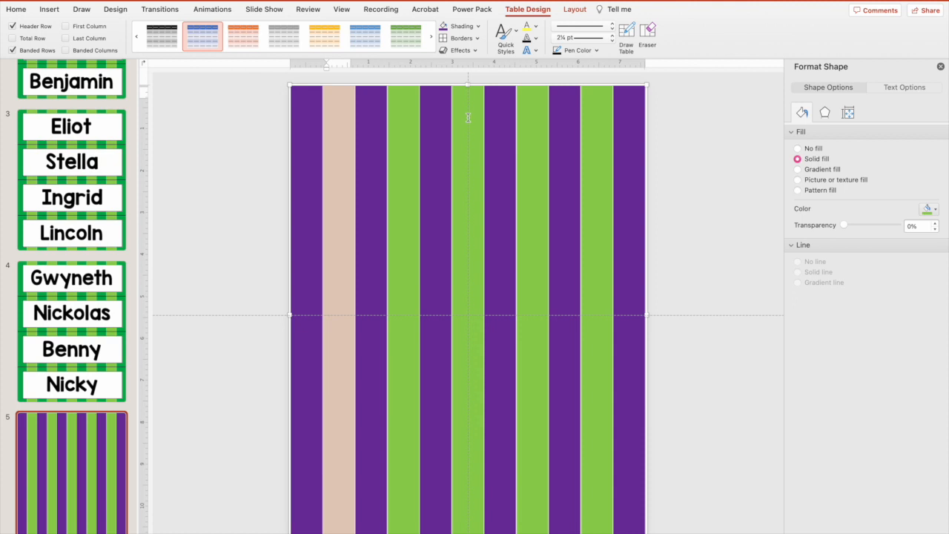
click(478, 28)
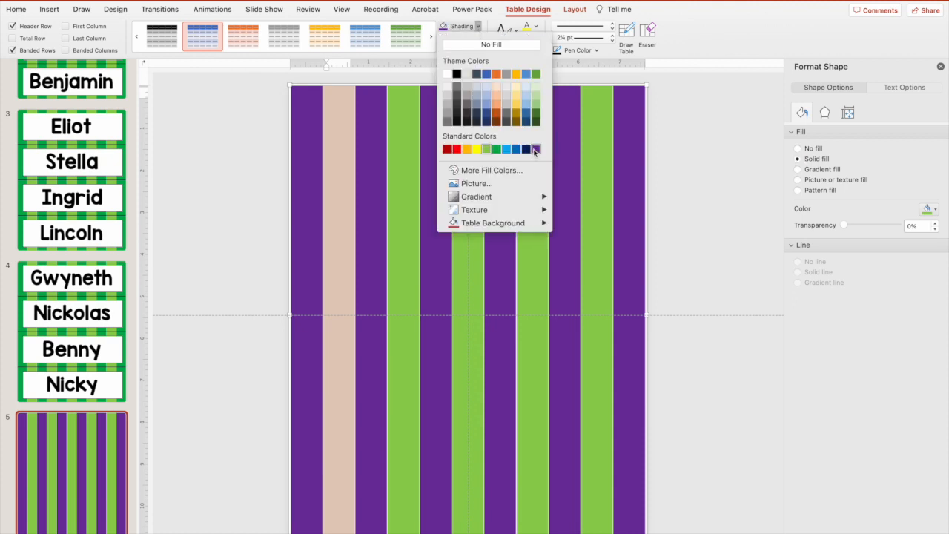
click(535, 149)
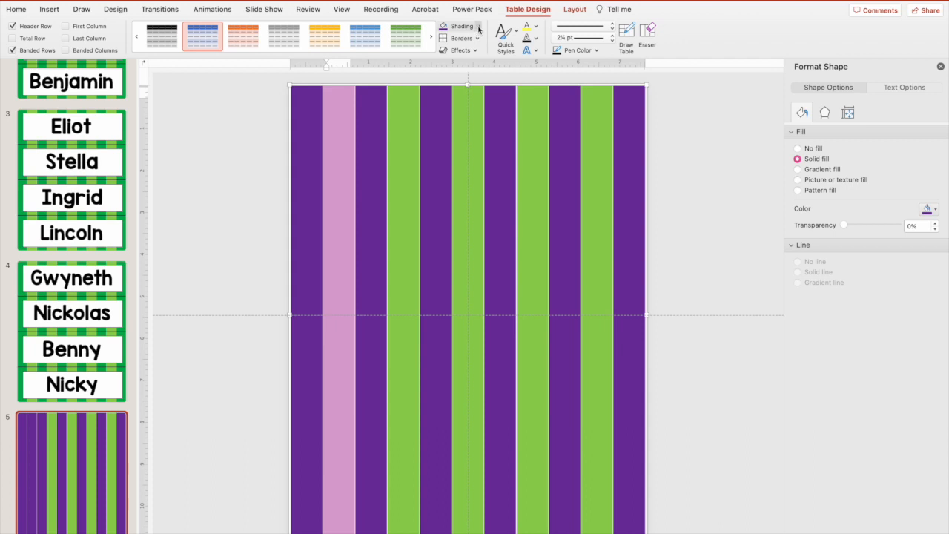
click(478, 28)
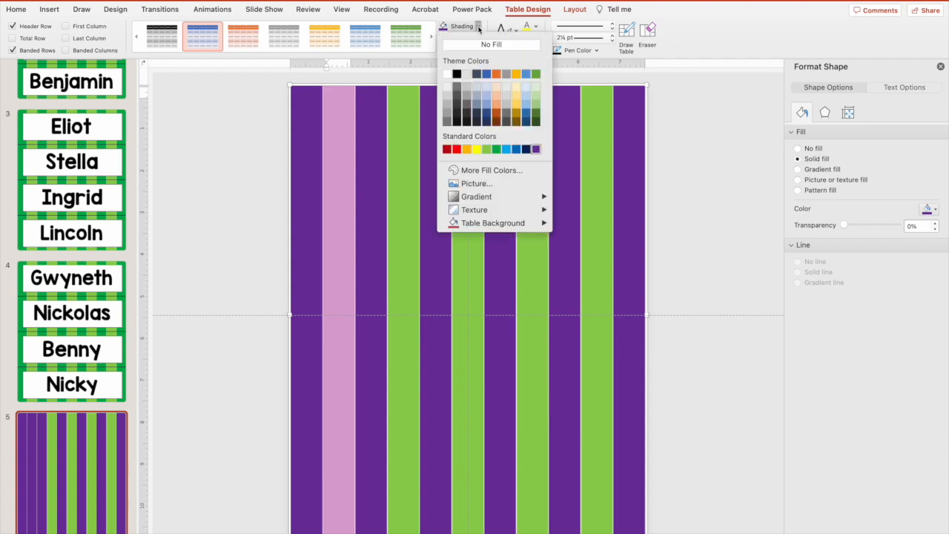
click(503, 172)
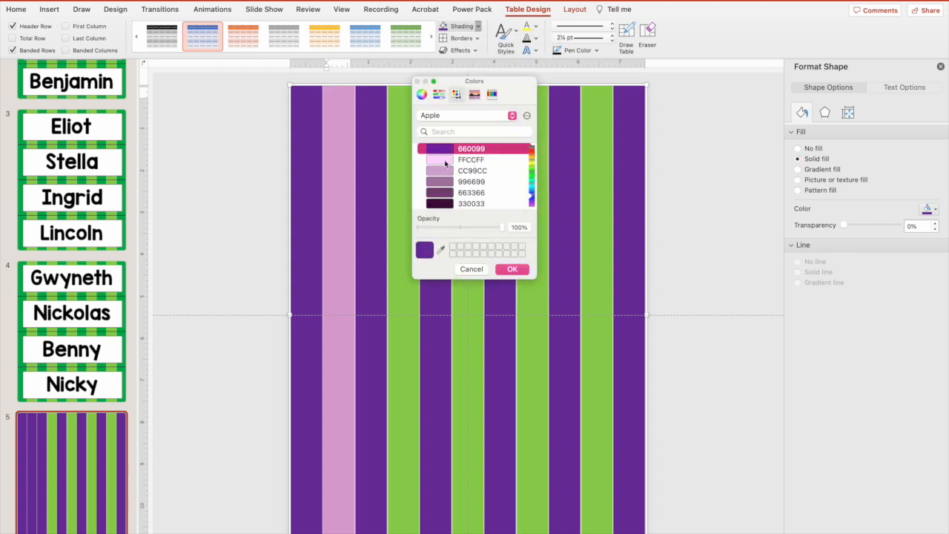
click(440, 172)
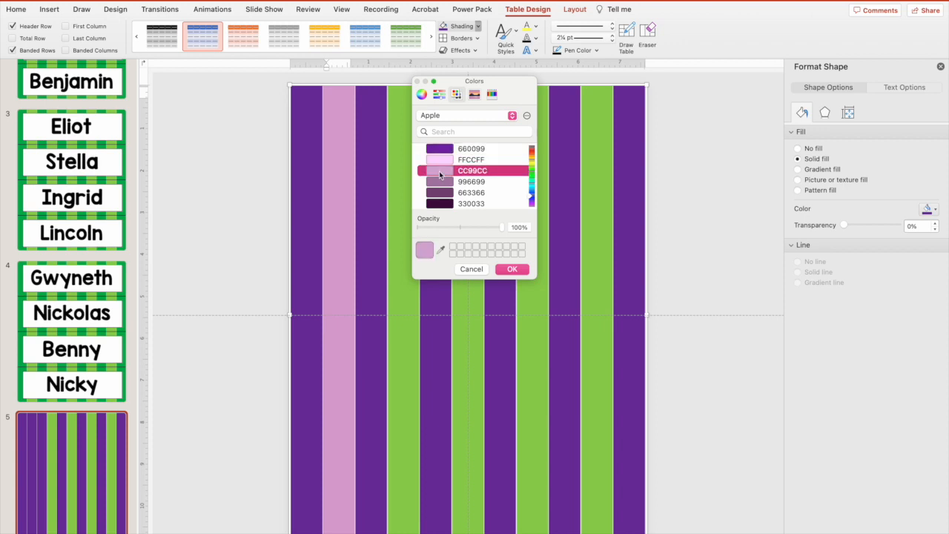
click(517, 270)
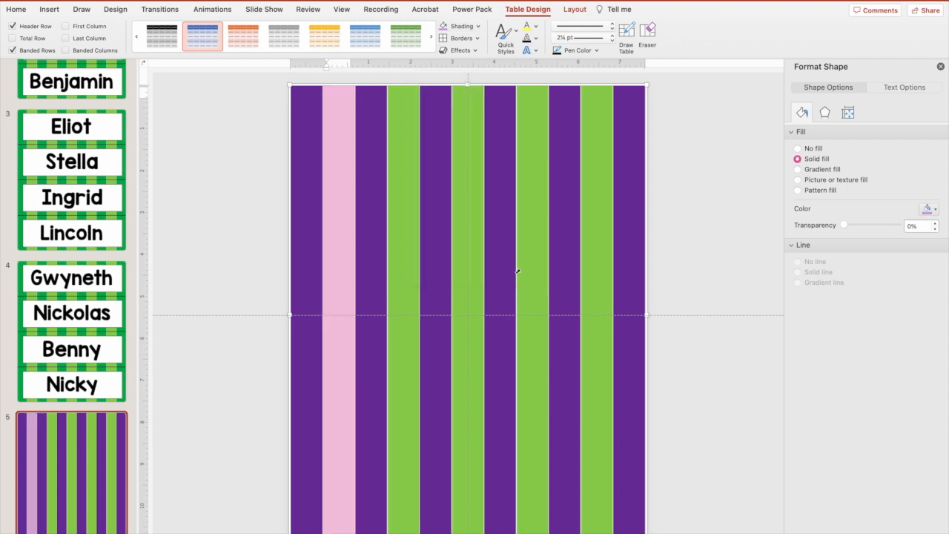
Shade the fourth stripe of the table on slide 5 with the recently used light purple.
click(727, 197)
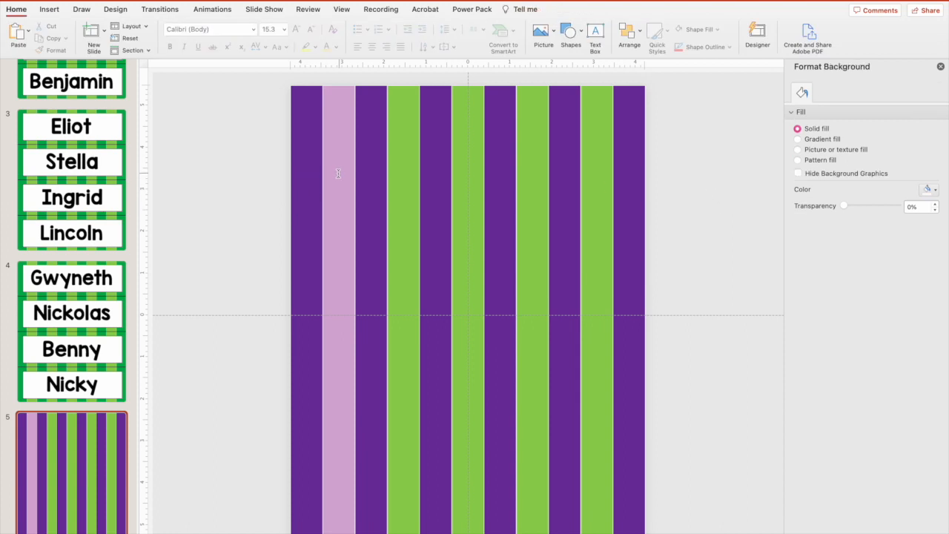
click(388, 169)
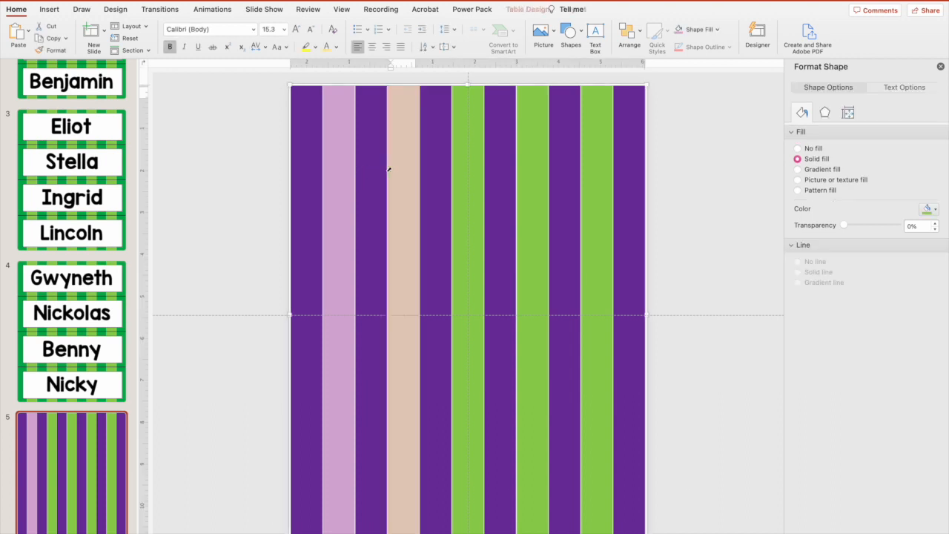
click(532, 11)
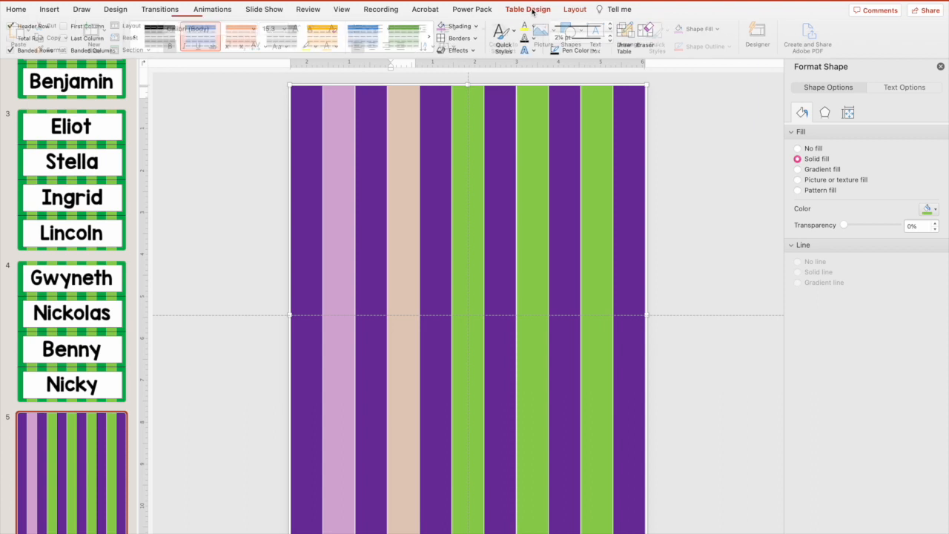
click(475, 28)
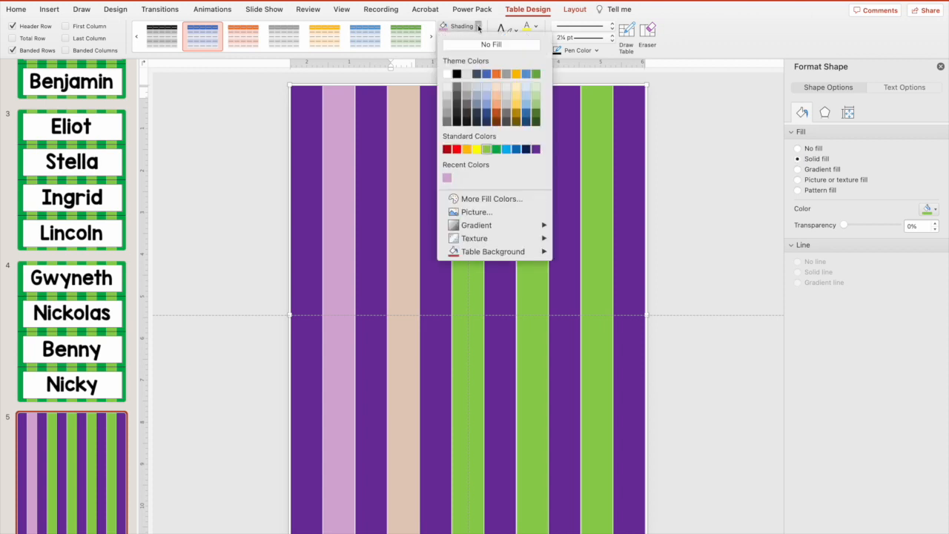
click(446, 178)
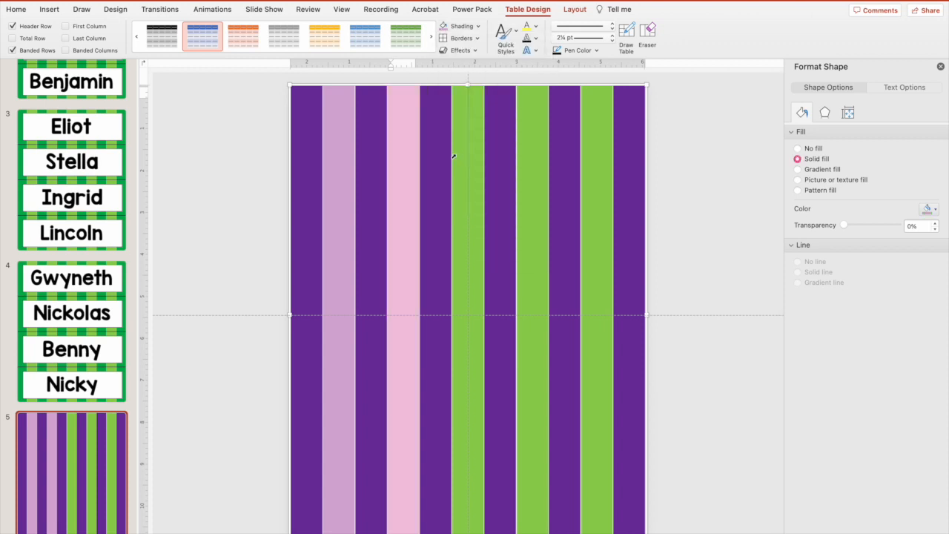
Shade the remaining bright green stripes, the sixth, eighth and tenth, with the same light purple.
click(454, 155)
click(456, 26)
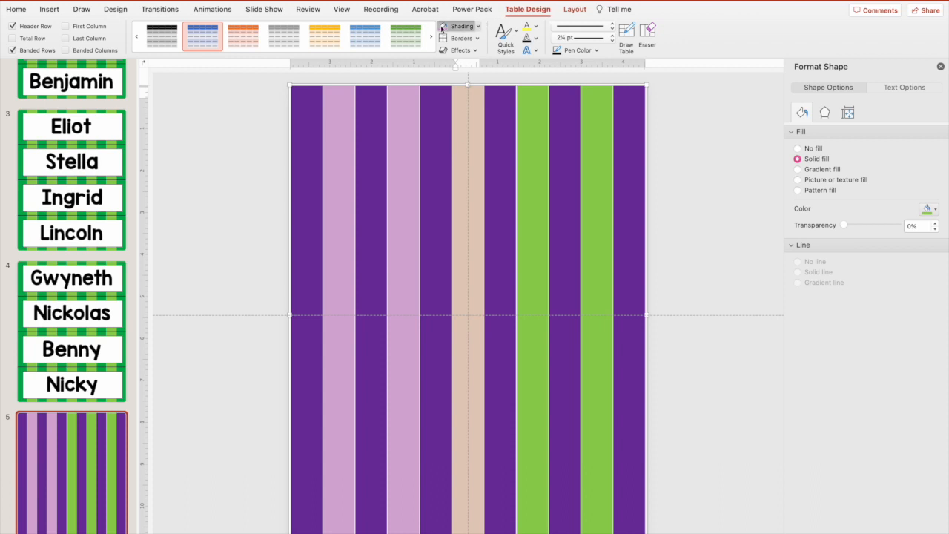
click(519, 126)
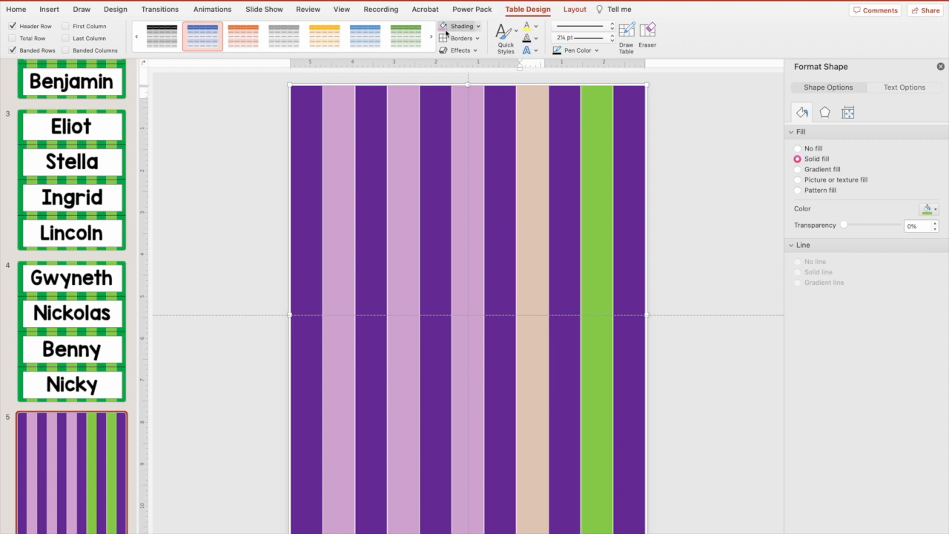
click(582, 138)
click(445, 26)
click(722, 156)
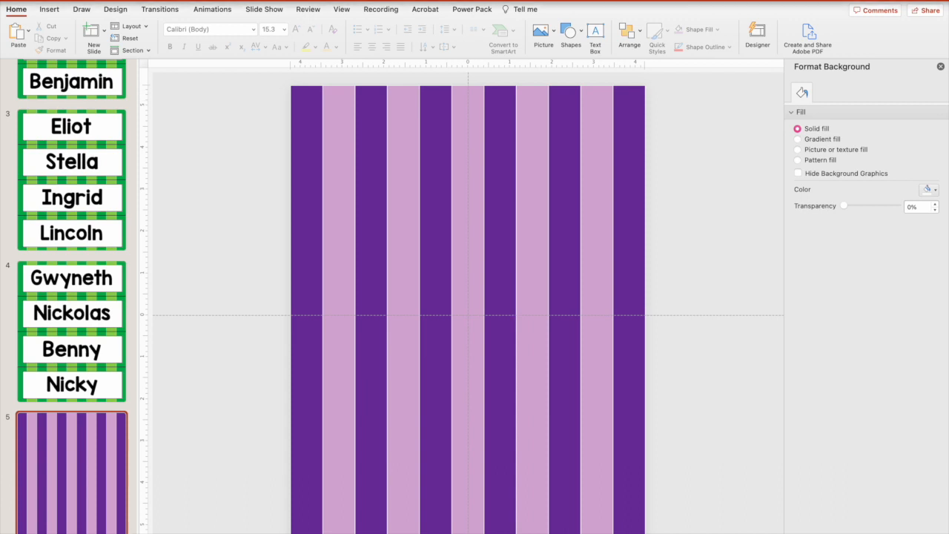
Insert a table with 1 column and 4 rows on the purple striped slide.
click(160, 0)
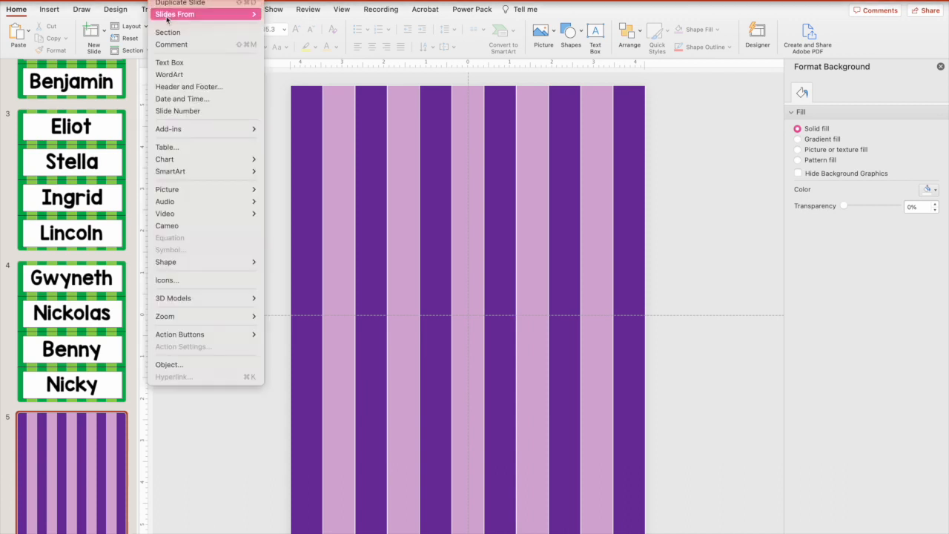
mouse_move(171, 130)
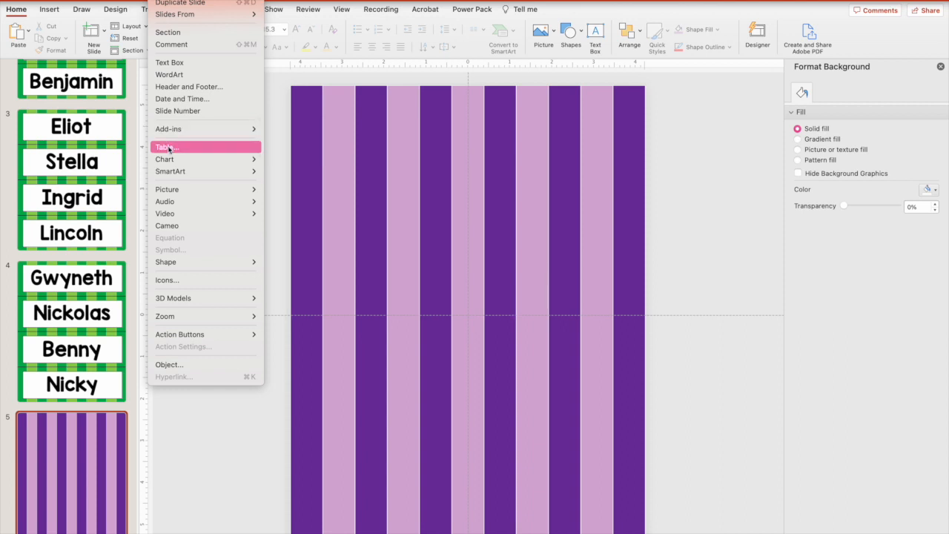
click(169, 148)
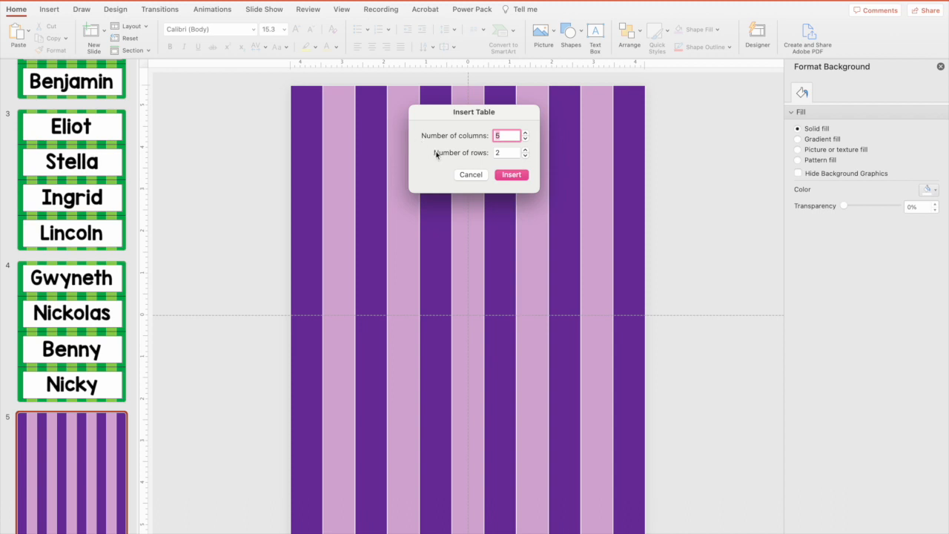
text(1)
key(Tab)
text(4)
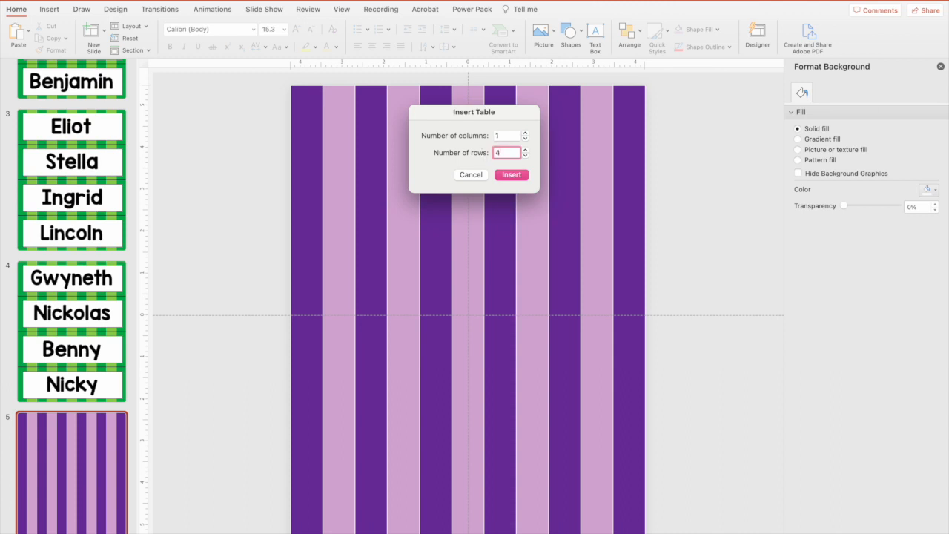
click(518, 175)
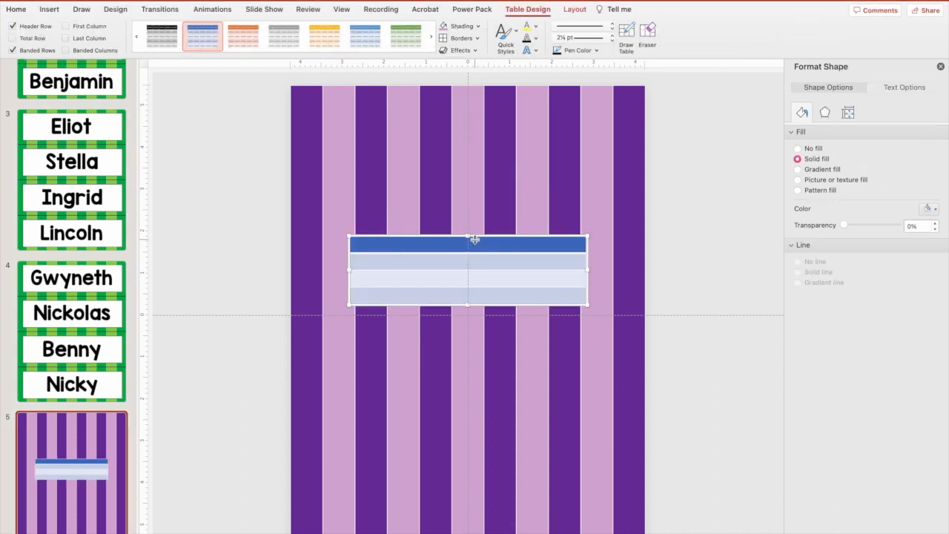
Stretch the new four-row table in all directions until it covers the whole slide.
drag(467, 236, 468, 85)
drag(468, 305, 478, 533)
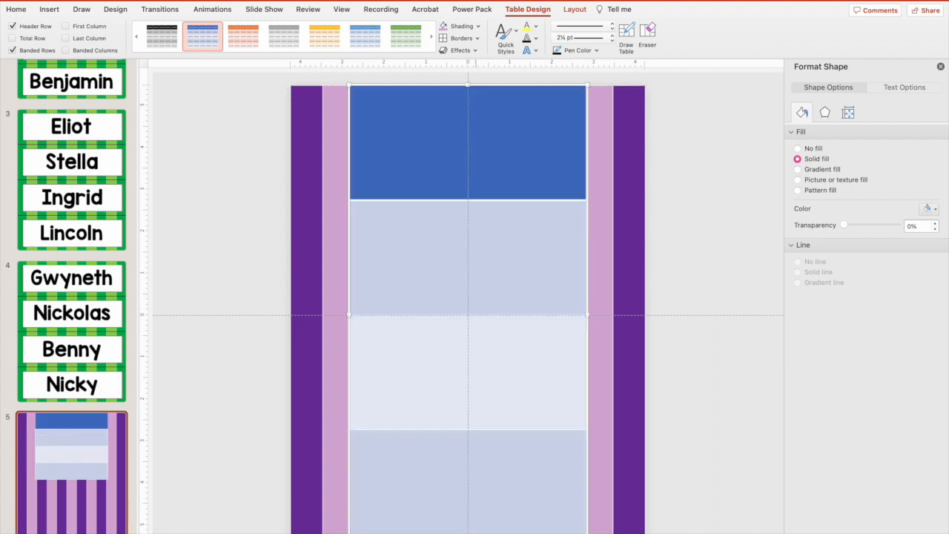
drag(588, 315, 642, 317)
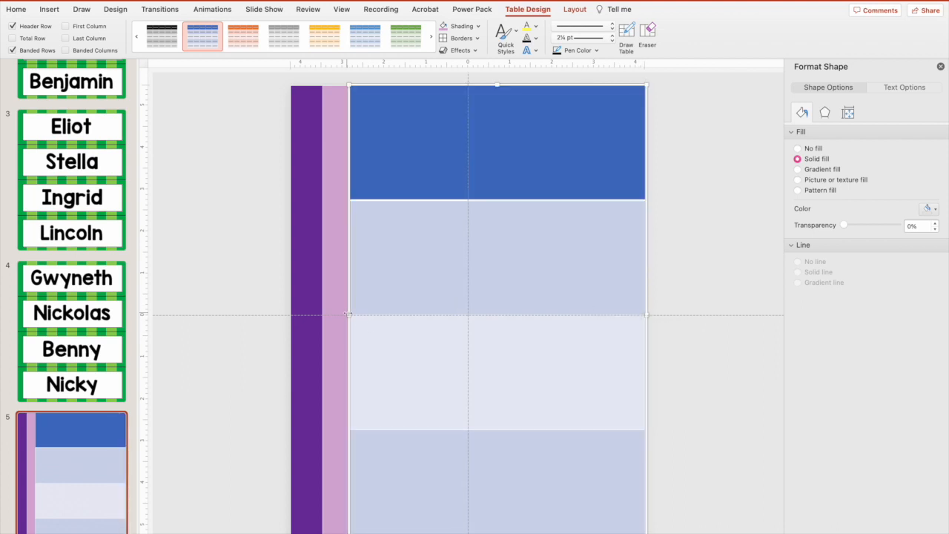
drag(348, 316, 291, 317)
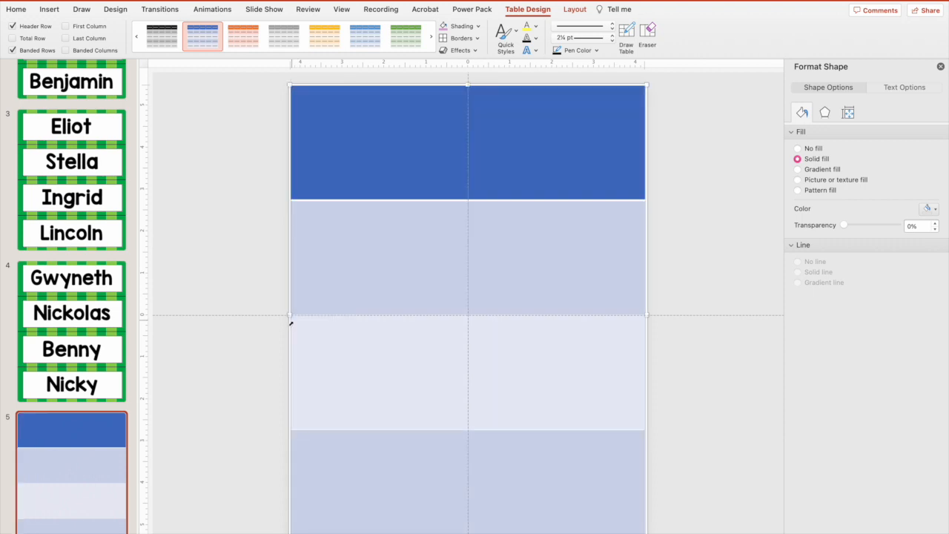
Shade the four-row table white and apply all borders to it.
click(478, 27)
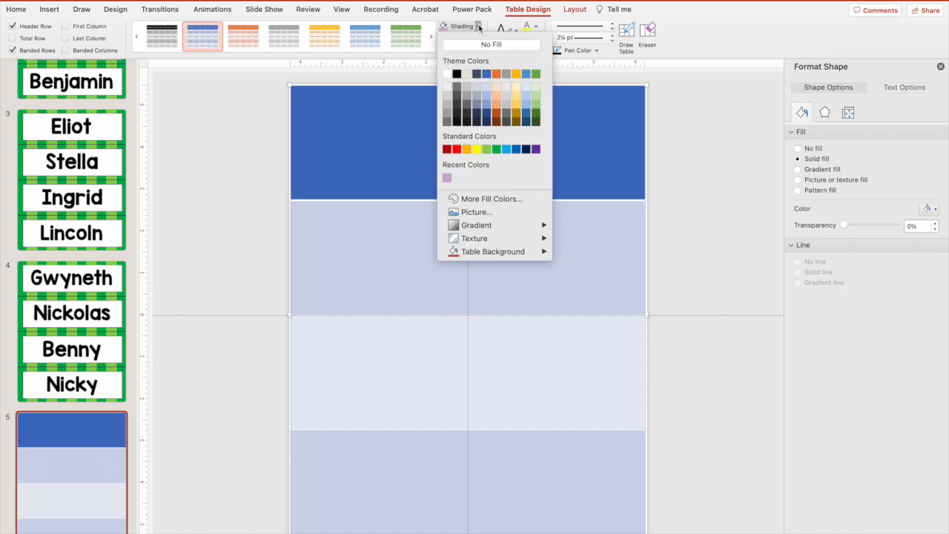
click(447, 73)
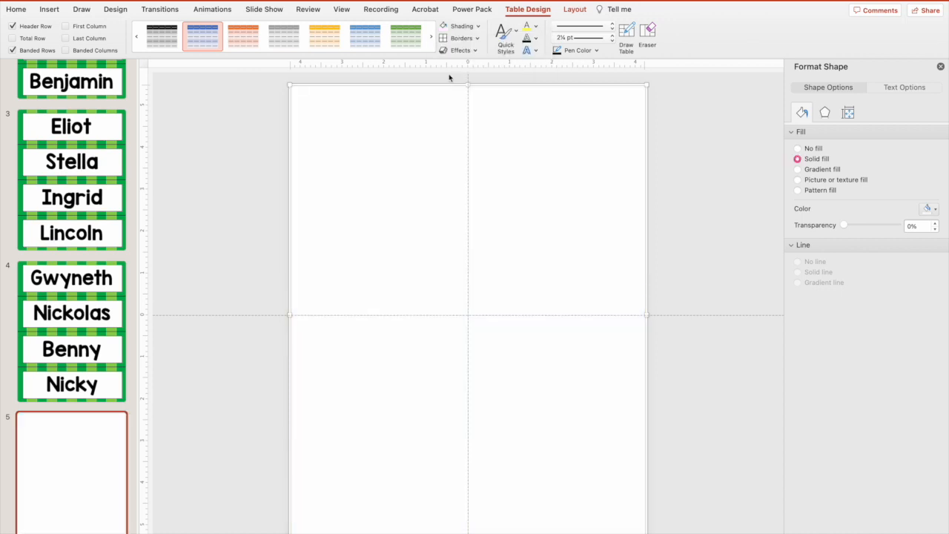
click(478, 38)
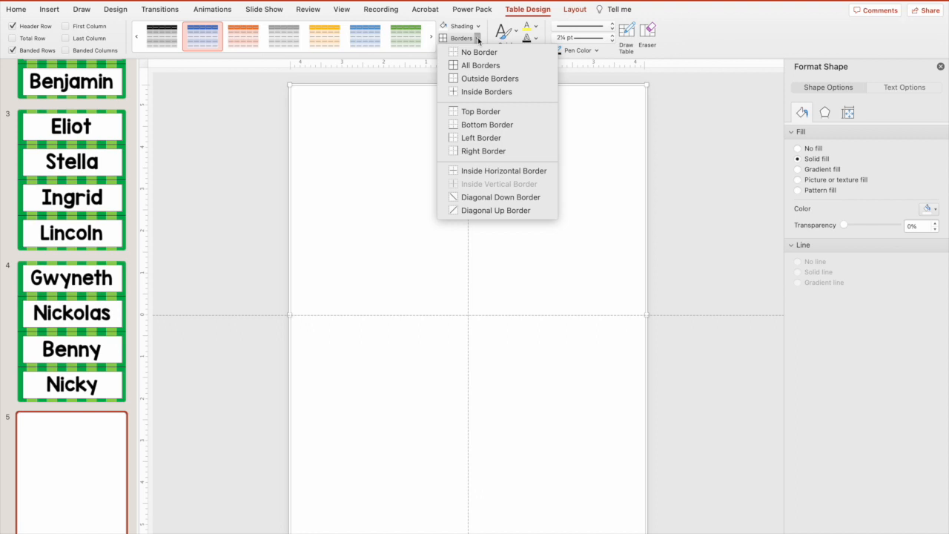
click(471, 65)
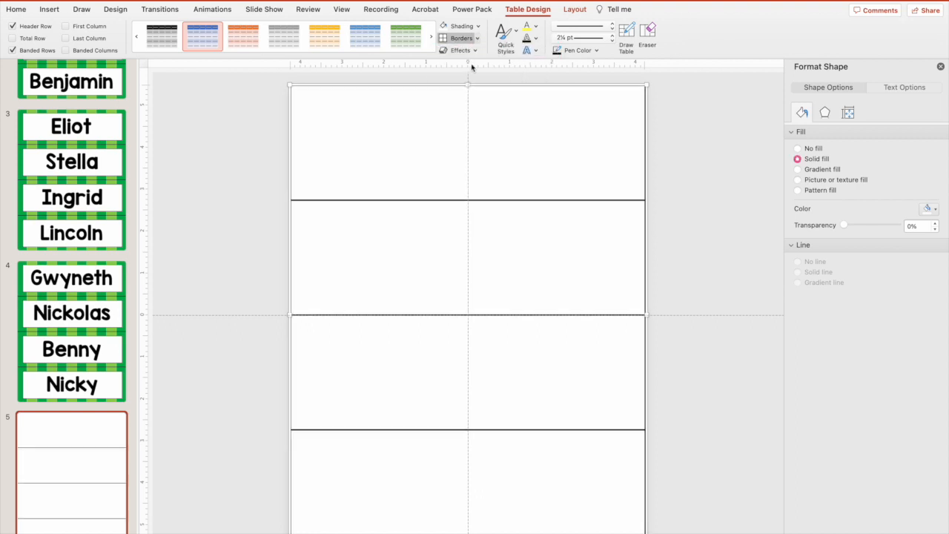
click(224, 164)
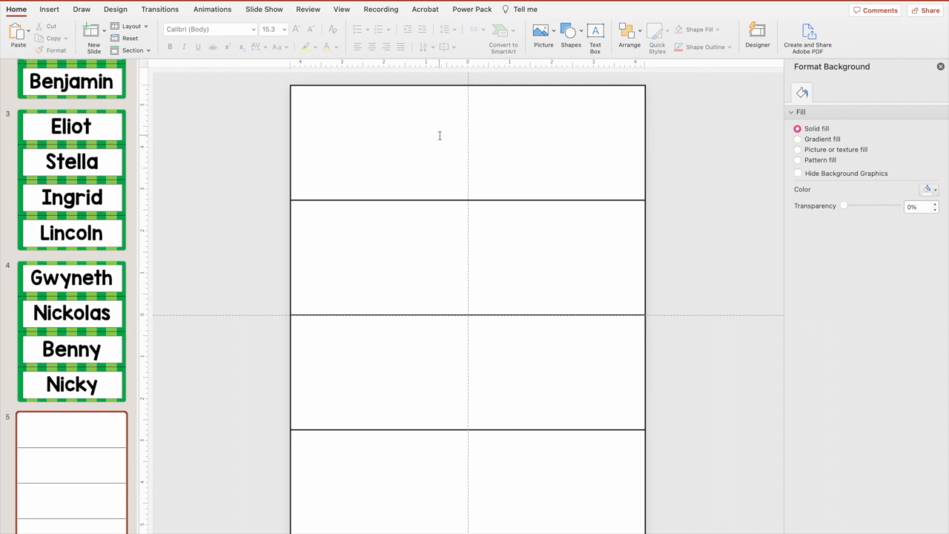
Set the four-row table's shading to No Fill.
click(335, 88)
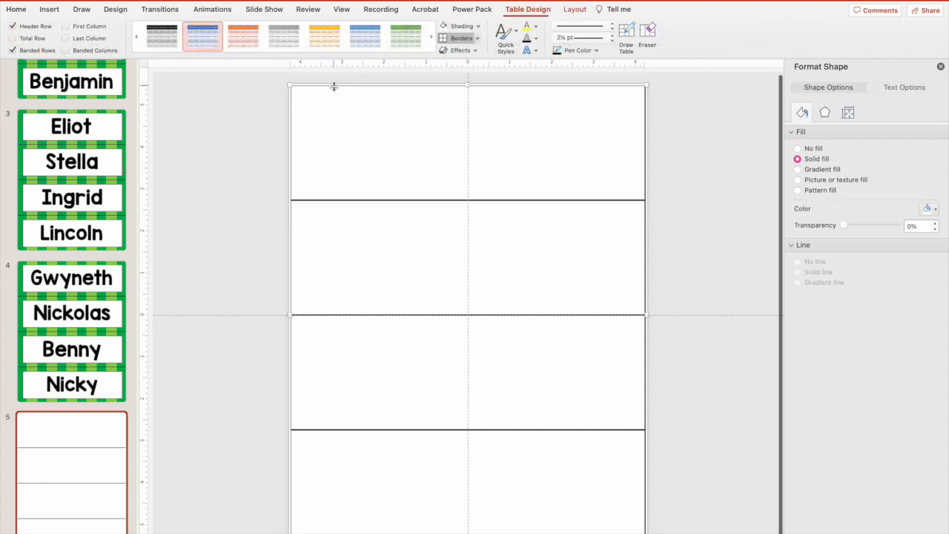
click(475, 28)
click(476, 45)
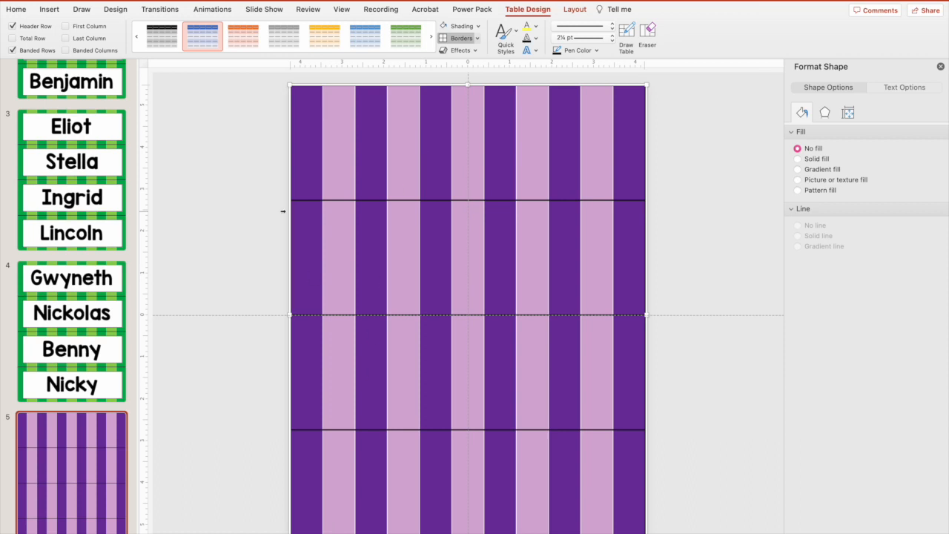
Copy the four white label rectangles from slide 4 and paste them onto the purple striped slide 5.
click(115, 317)
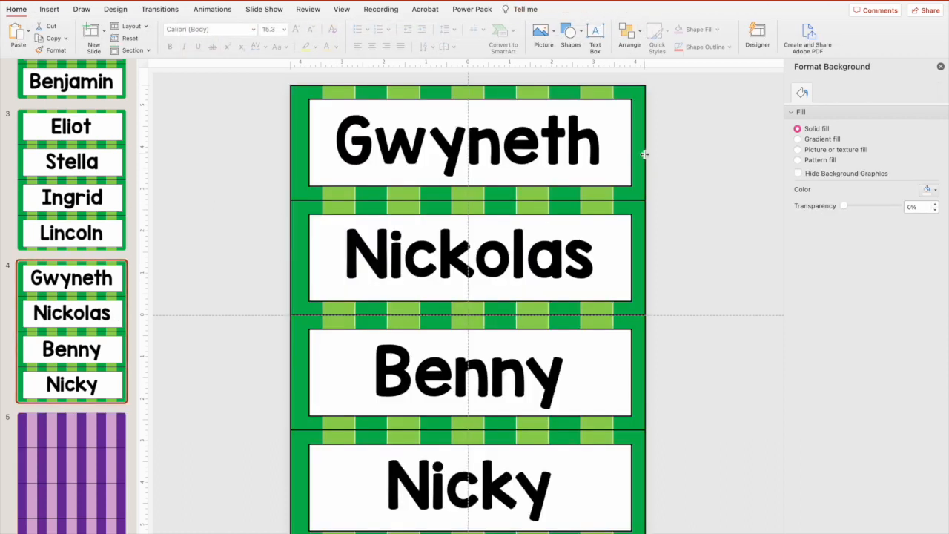
click(631, 147)
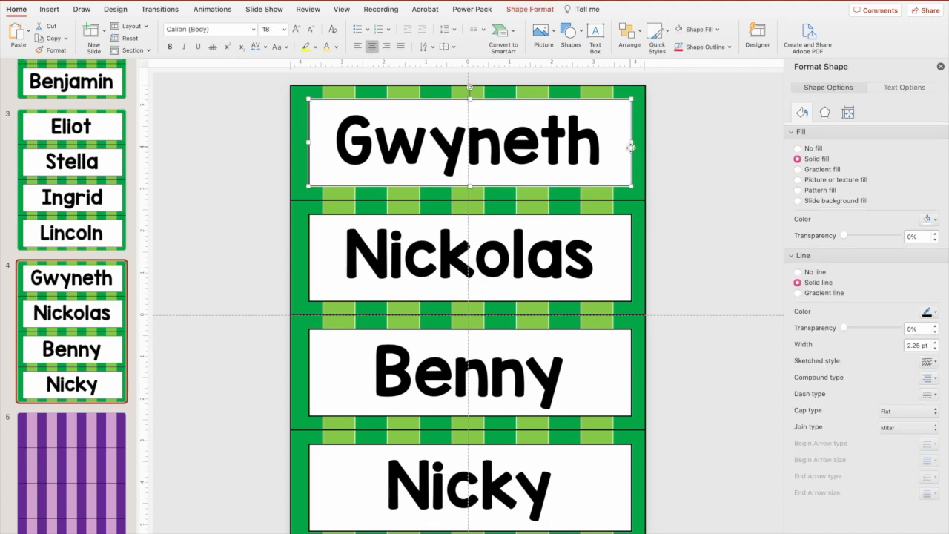
shift+click(630, 235)
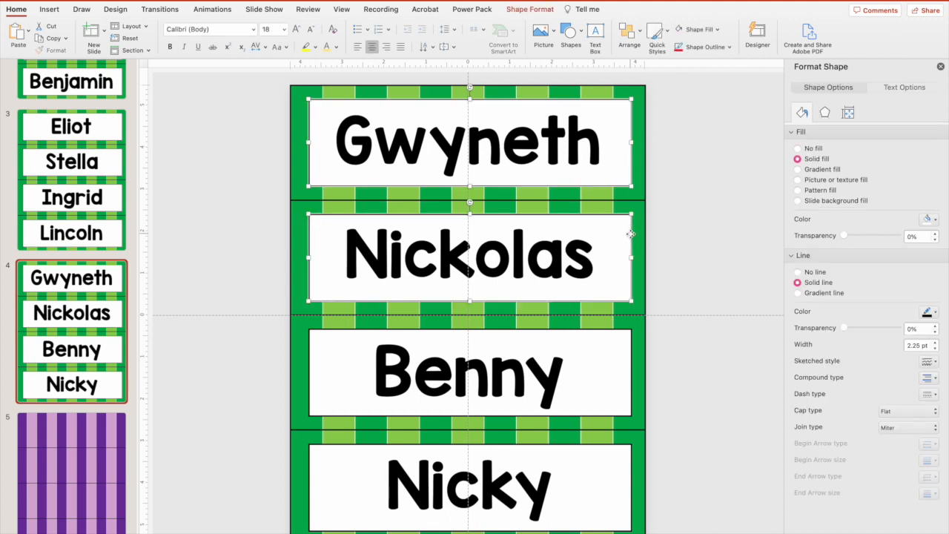
shift+click(631, 357)
shift+click(631, 467)
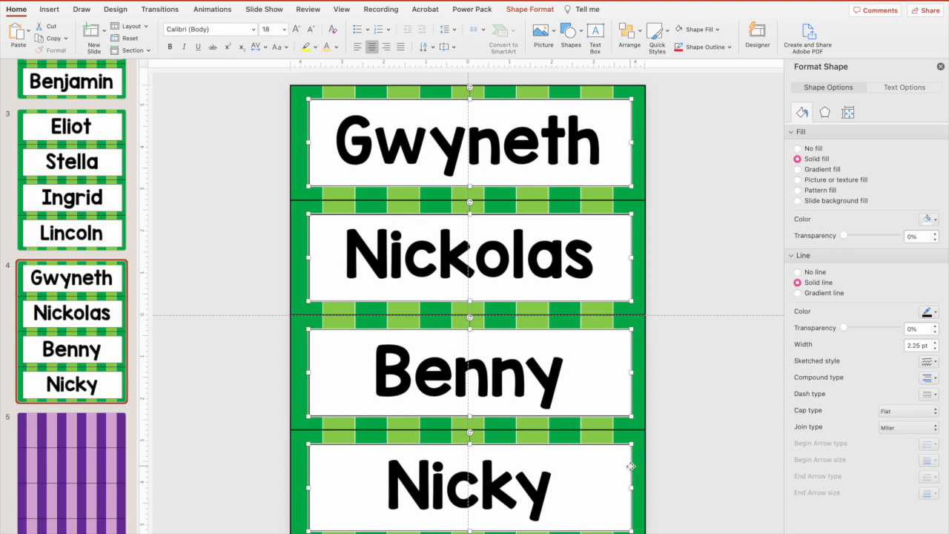
click(86, 432)
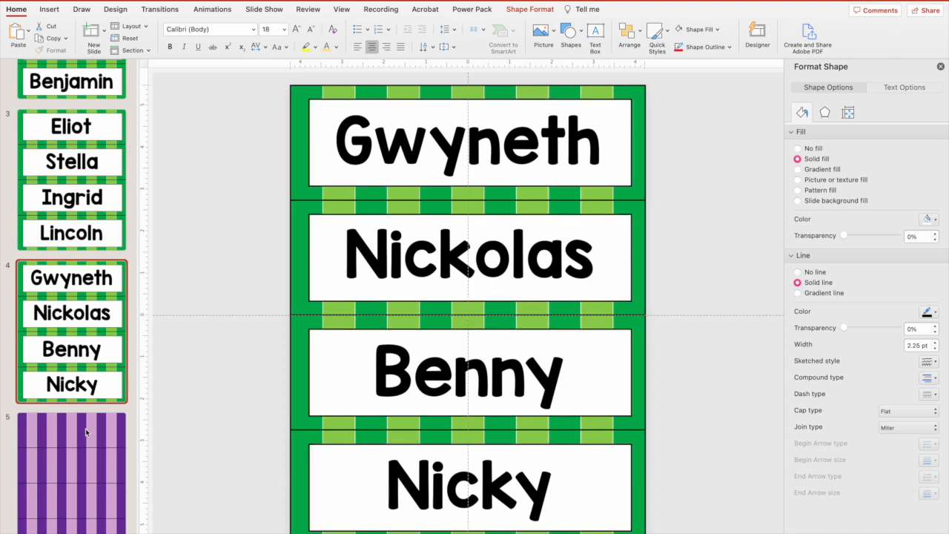
key(super+v)
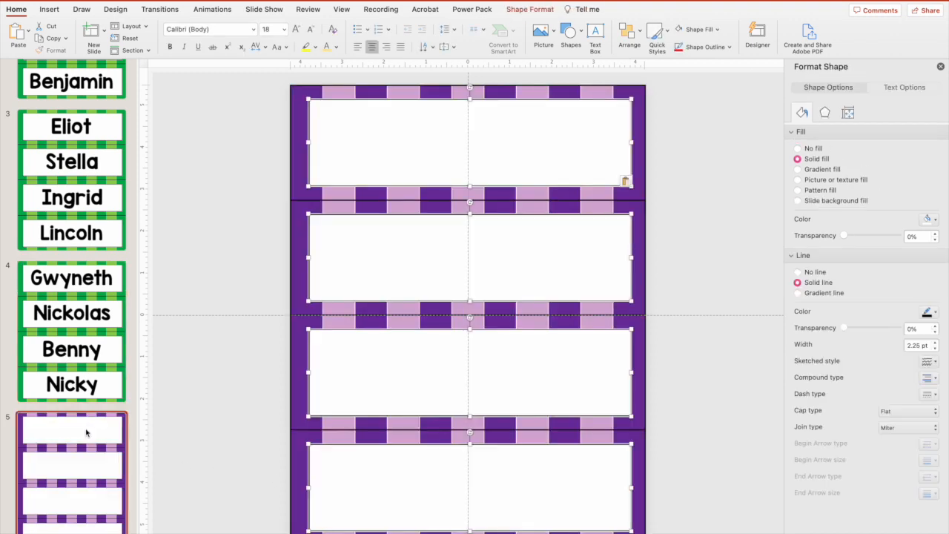
Copy the four name text boxes from slide 4 and paste them onto the white labels of slide 5.
click(85, 282)
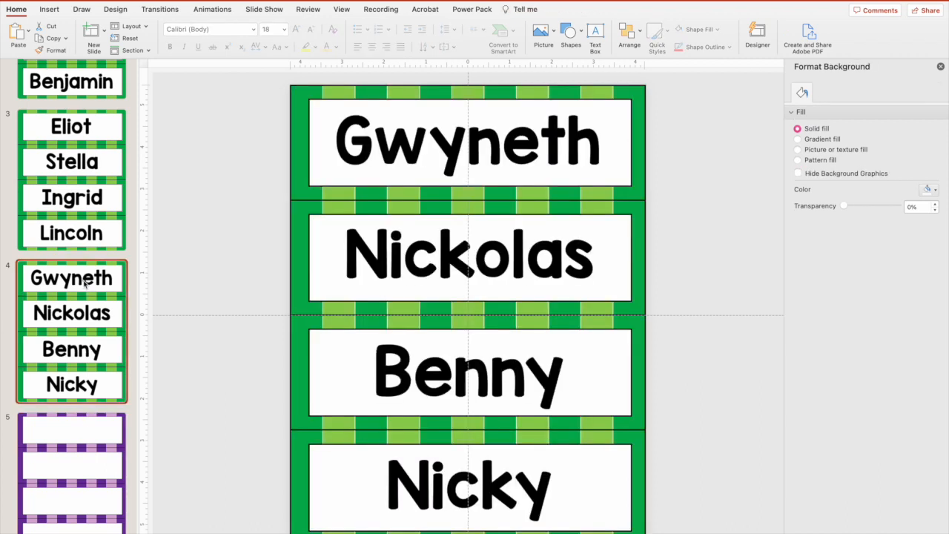
click(425, 117)
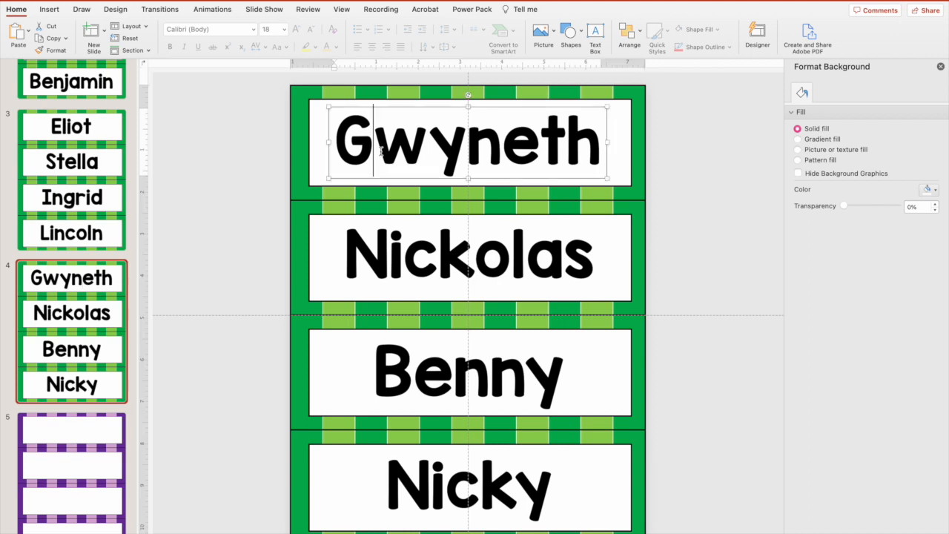
click(429, 108)
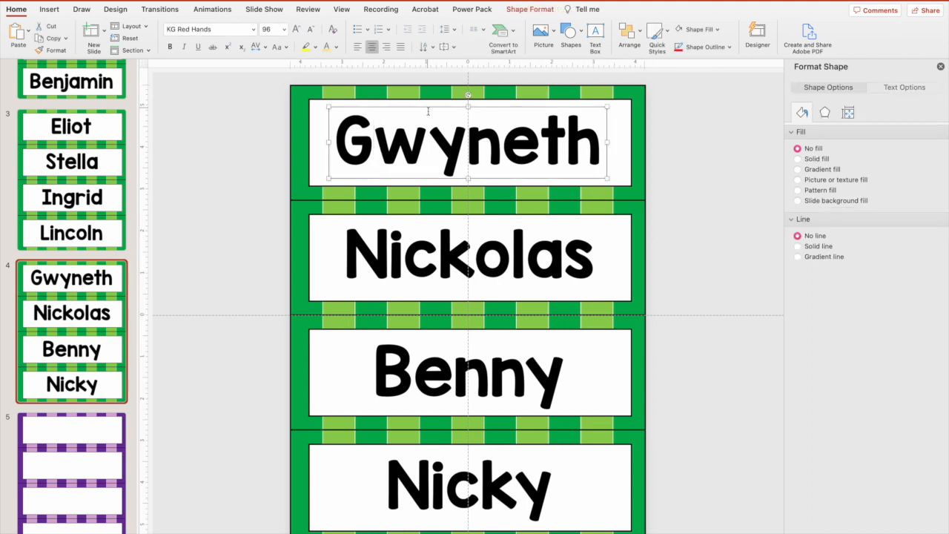
shift+click(394, 248)
shift+click(395, 360)
shift+click(415, 475)
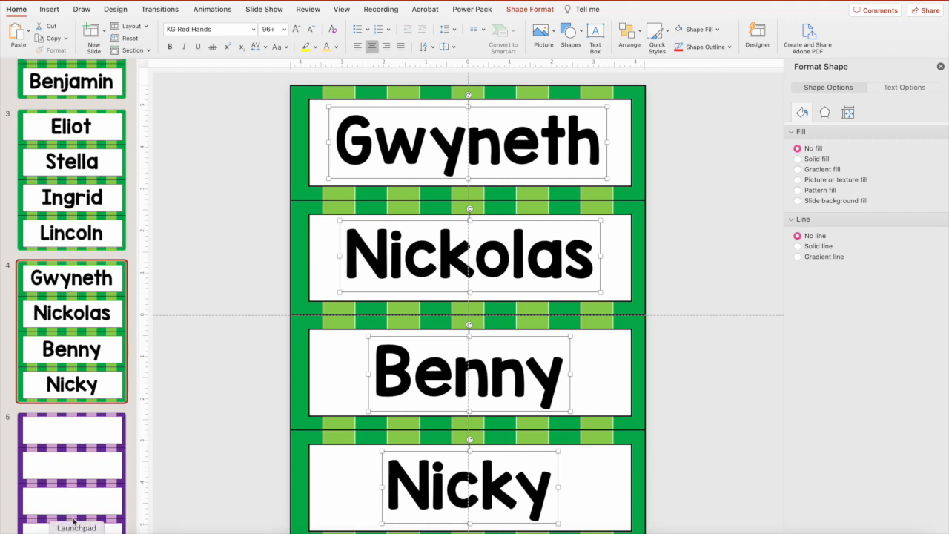
click(81, 433)
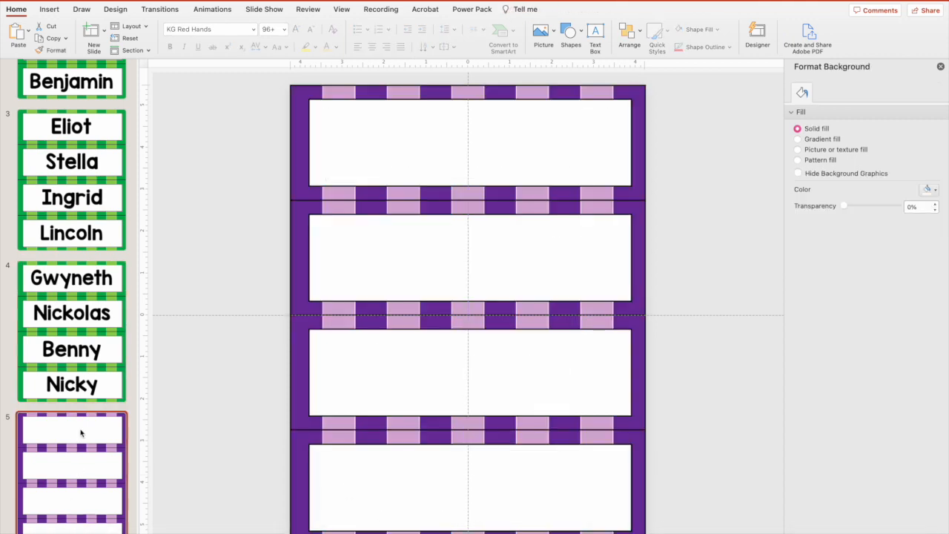
key(super+v)
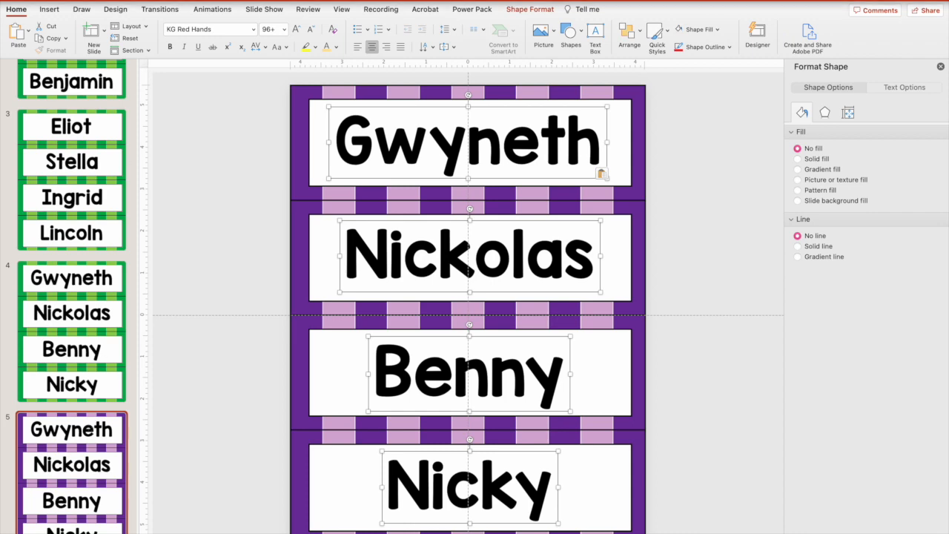
Duplicate the finished purple striped slide 5 three times to create slides 6, 7 and 8.
click(156, 0)
click(170, 3)
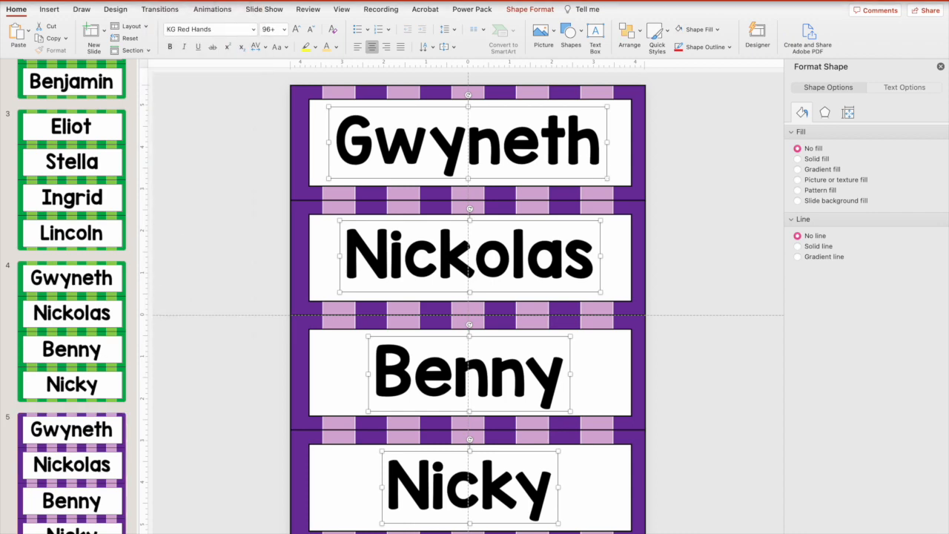
click(163, 0)
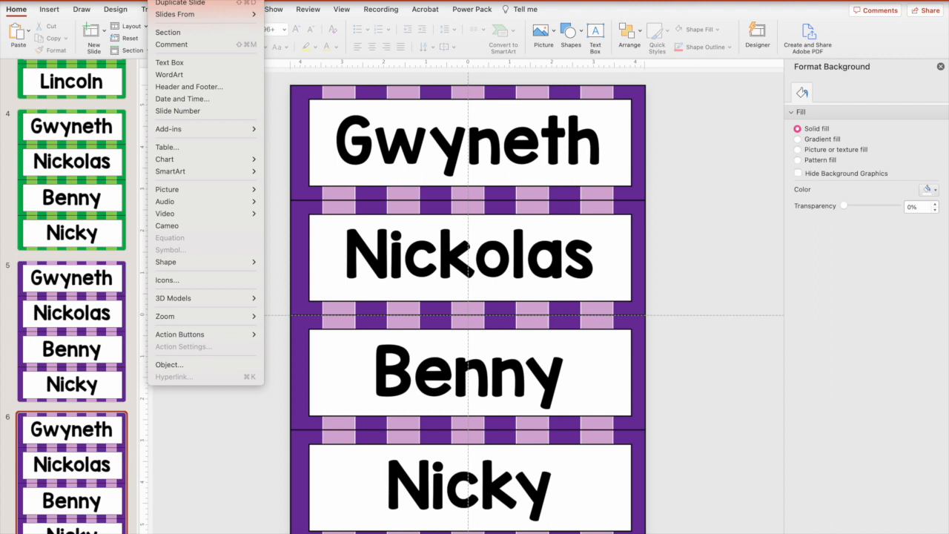
click(167, 4)
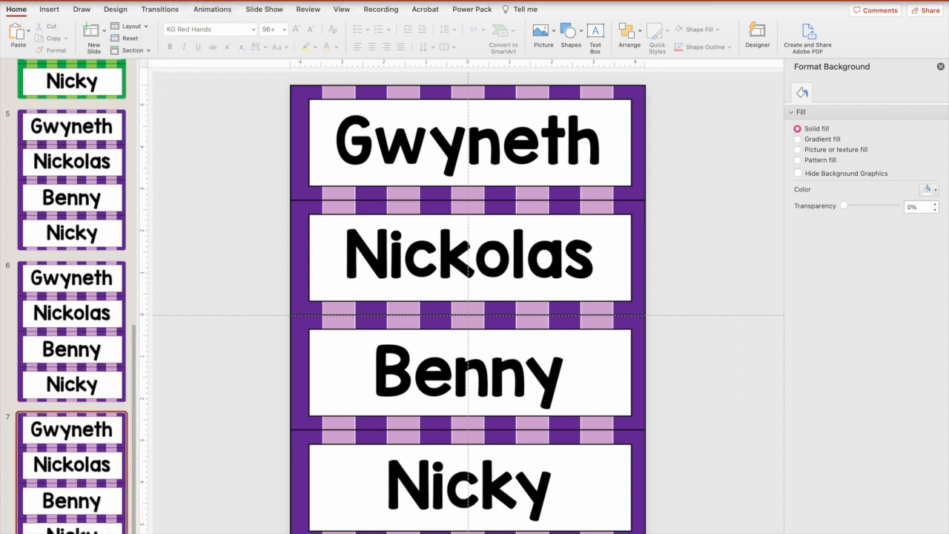
click(157, 0)
click(171, 3)
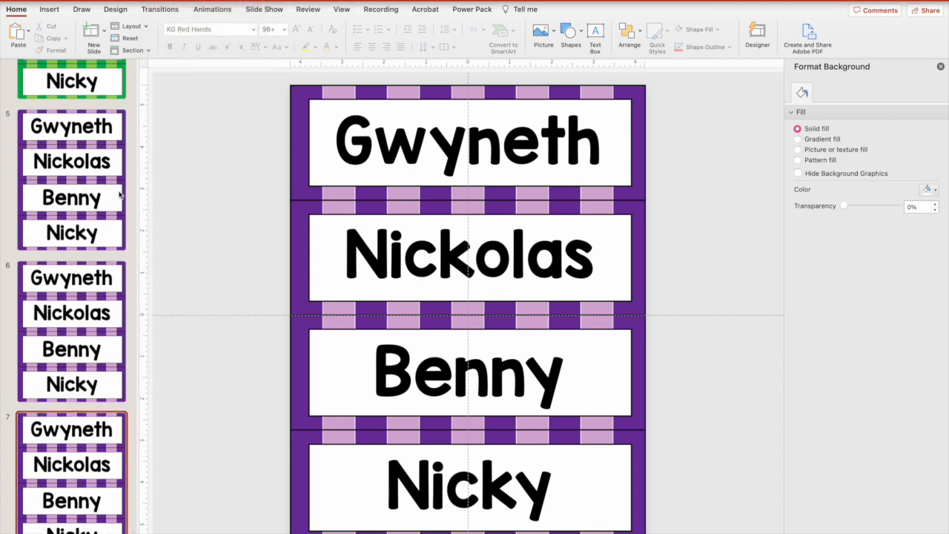
Replace the names on the first and second labels of slide 5 with two other first names.
click(102, 154)
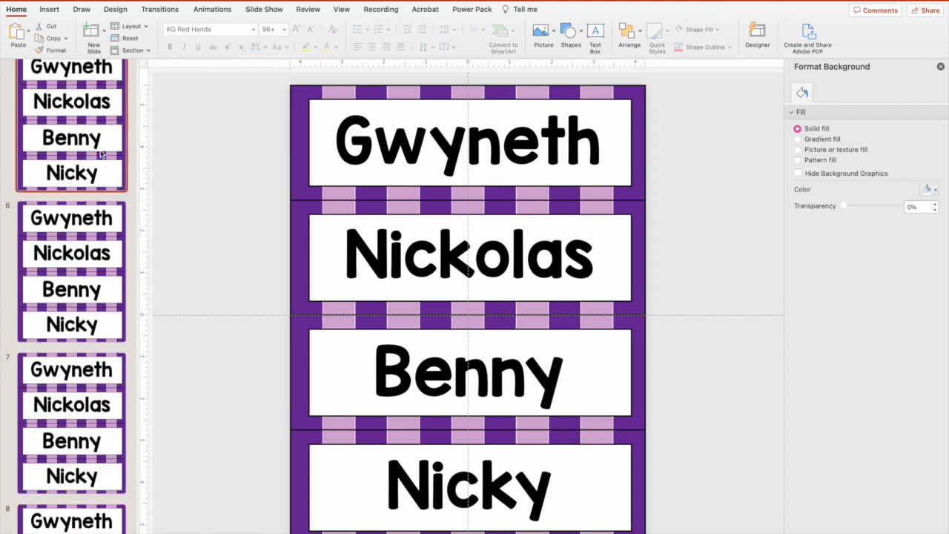
scroll(101, 154, up, 3)
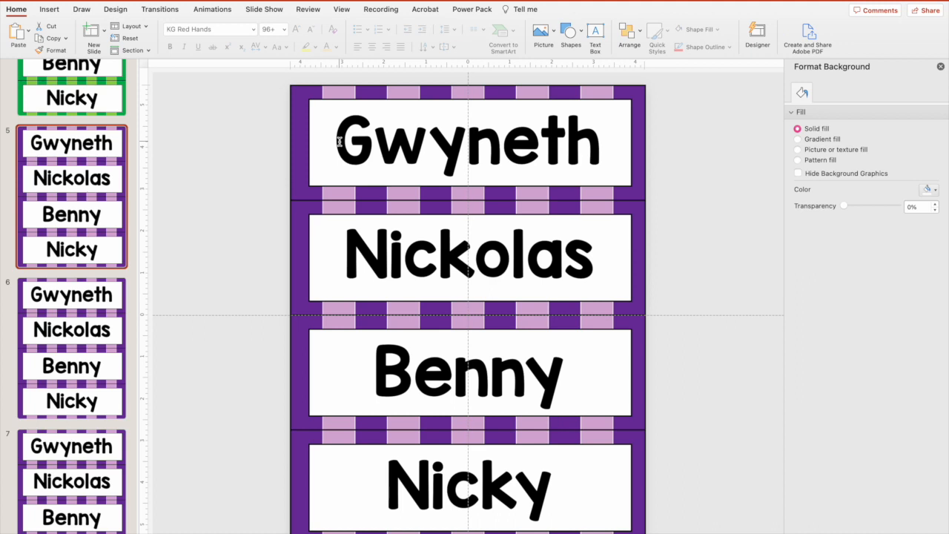
drag(339, 141, 608, 148)
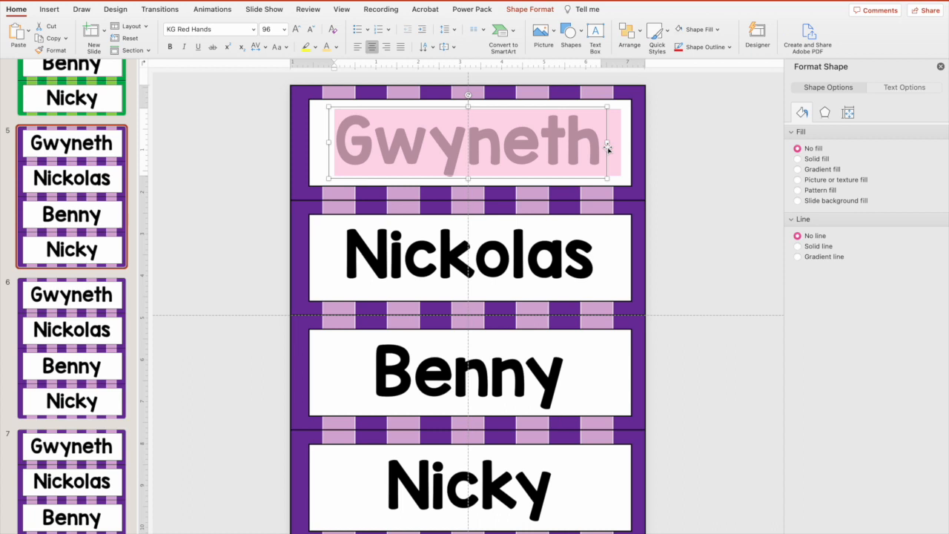
text(Isla)
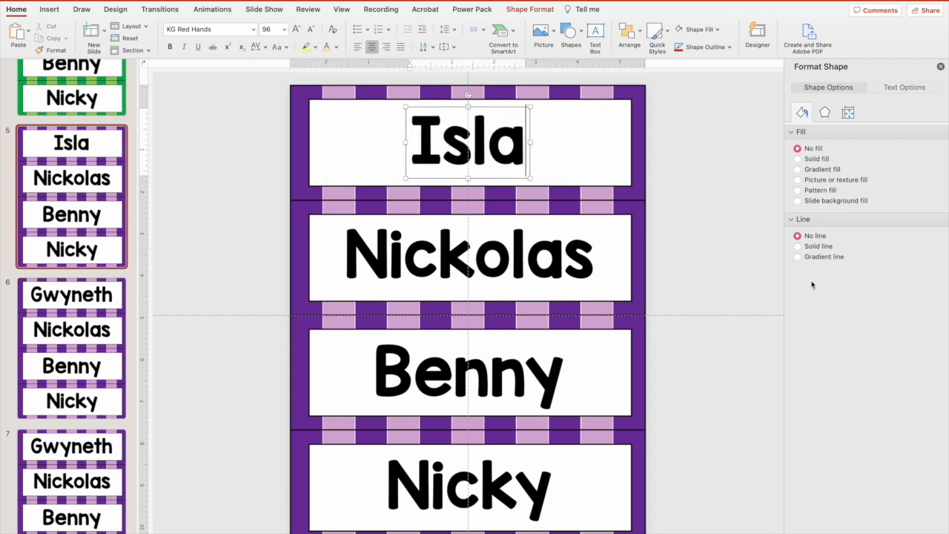
double_click(426, 261)
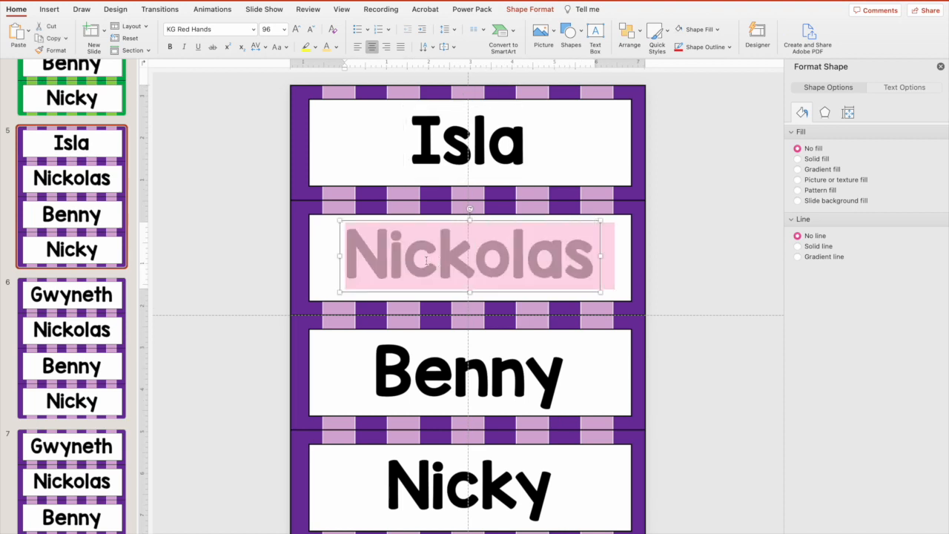
text(Olivia)
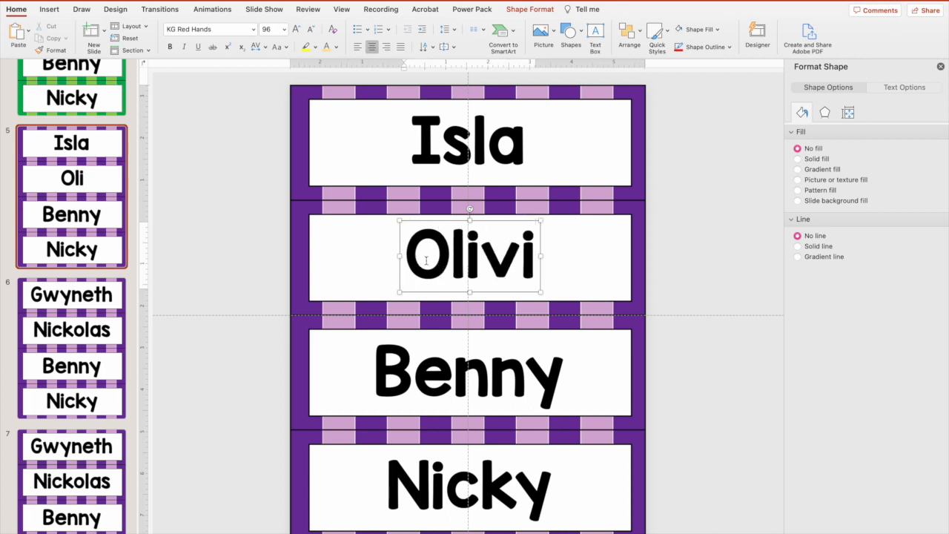
Replace the names on the third and fourth labels of slide 5 with two other first names.
double_click(555, 373)
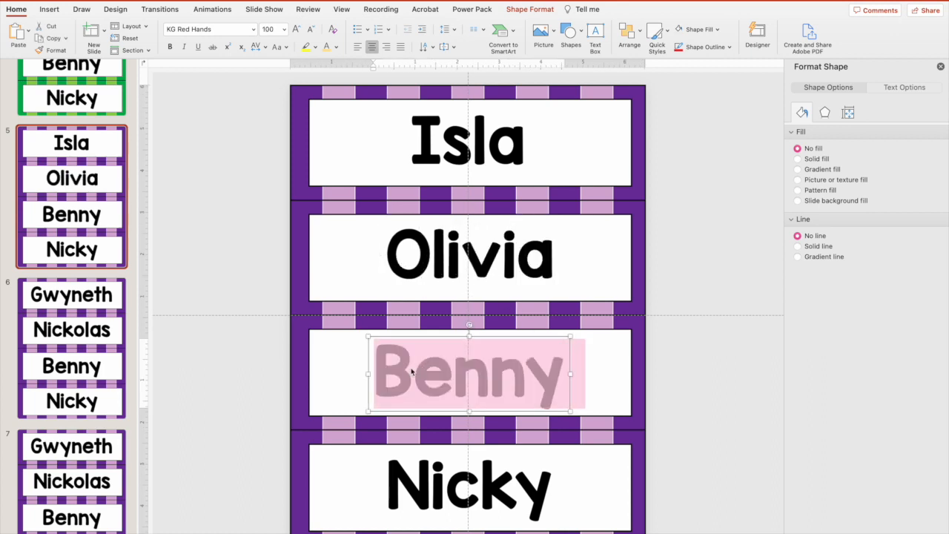
text(Benne)
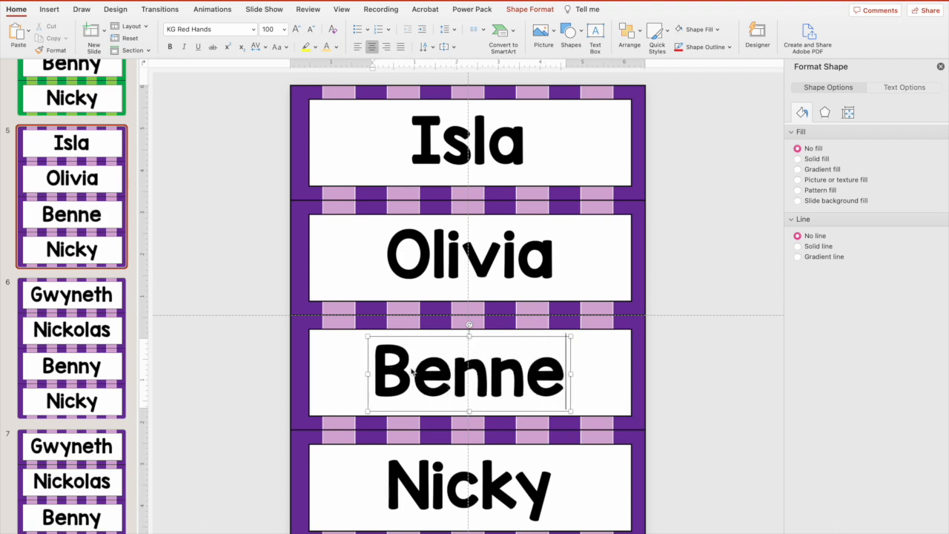
text(t)
double_click(412, 495)
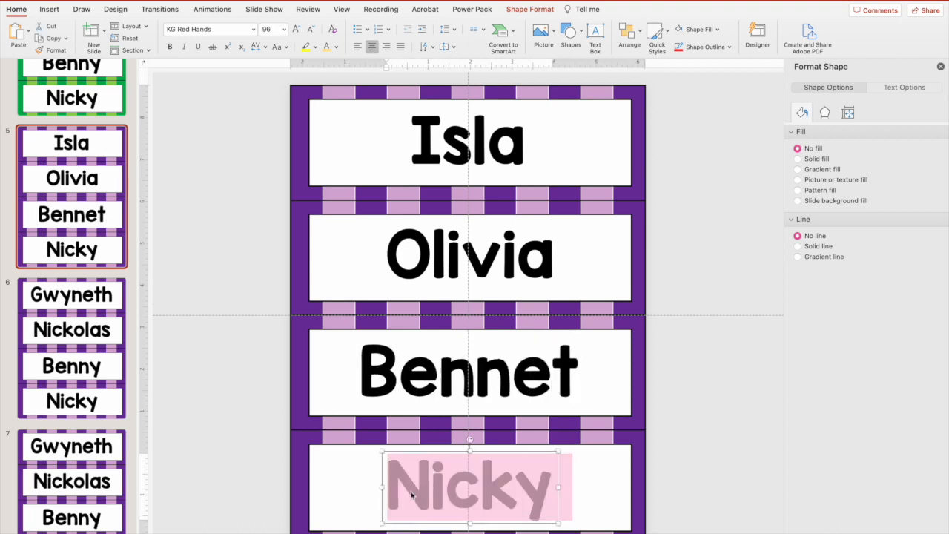
text(Meadow)
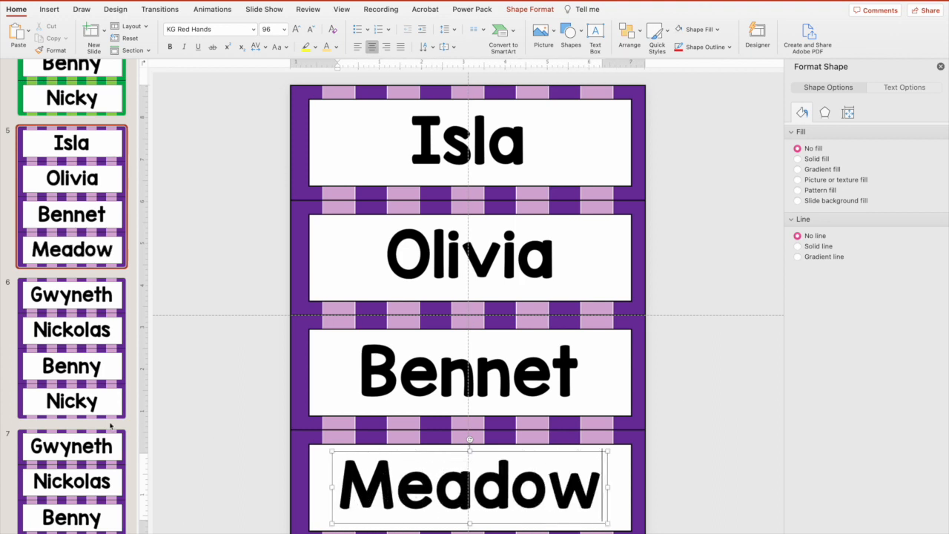
On slide 6, replace the names on the first and second labels with new first names.
click(77, 335)
click(123, 317)
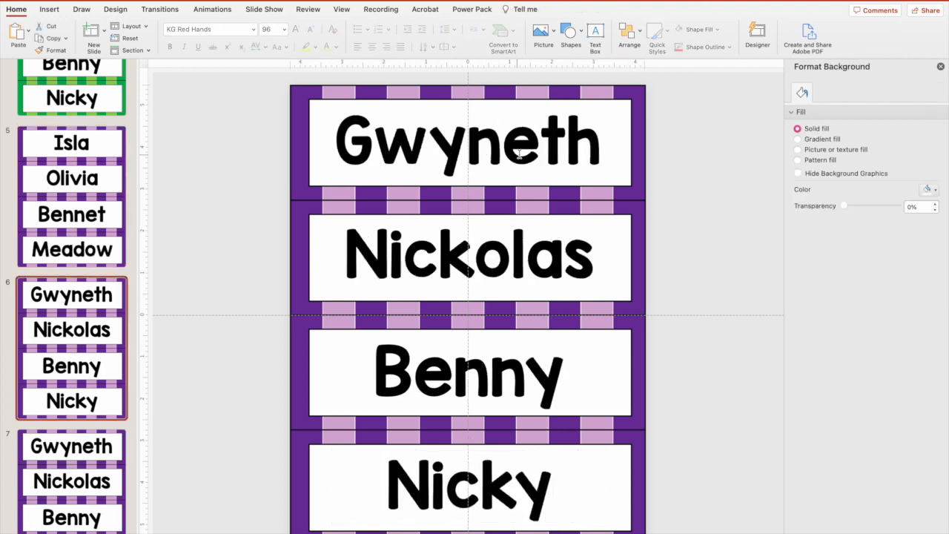
drag(599, 144, 363, 171)
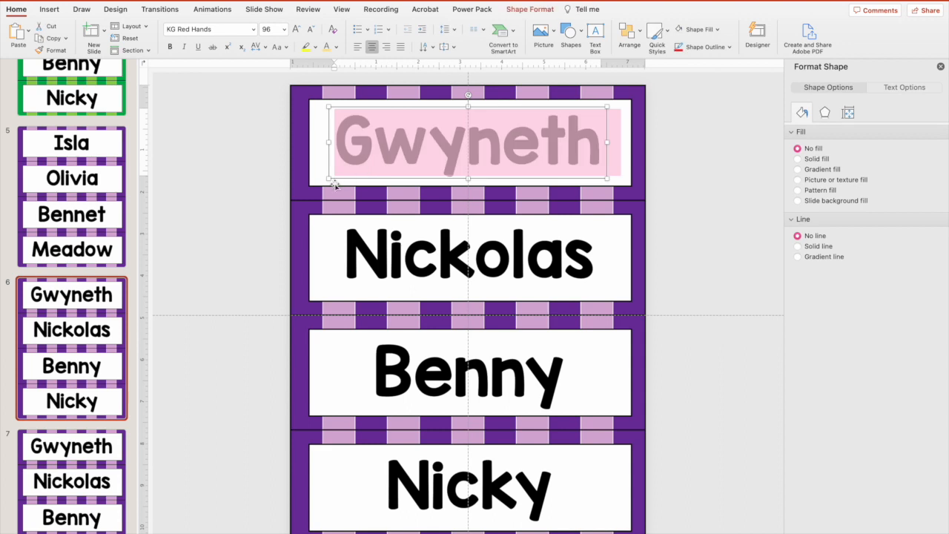
text(Ozzie)
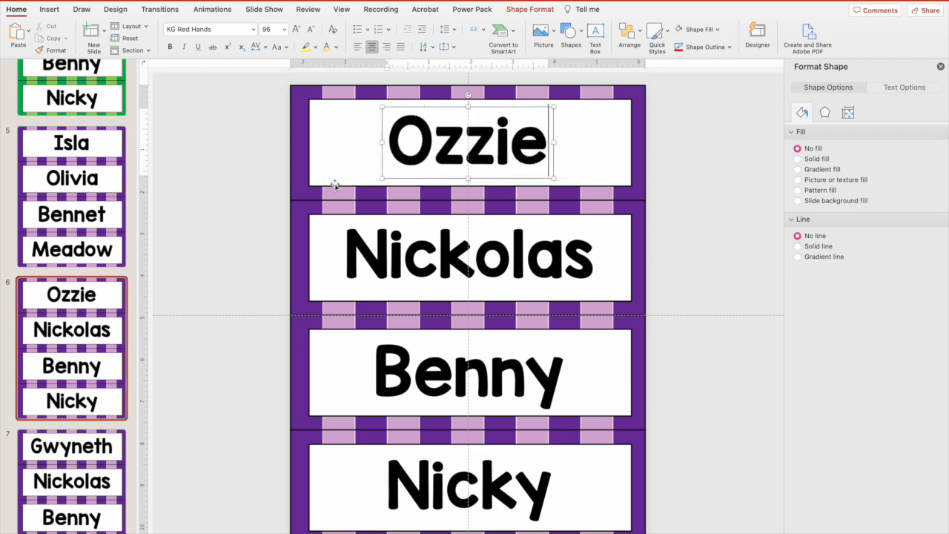
click(590, 265)
double_click(410, 272)
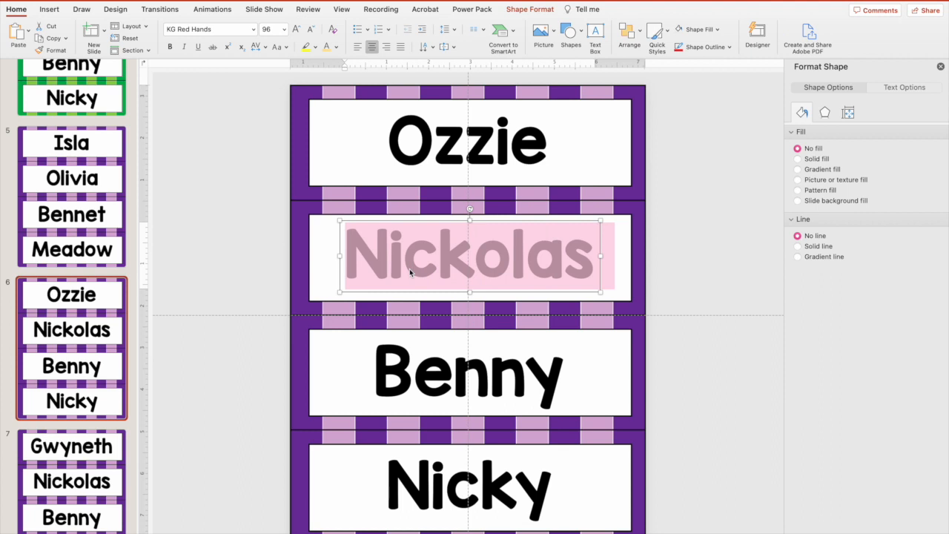
text(Johnny)
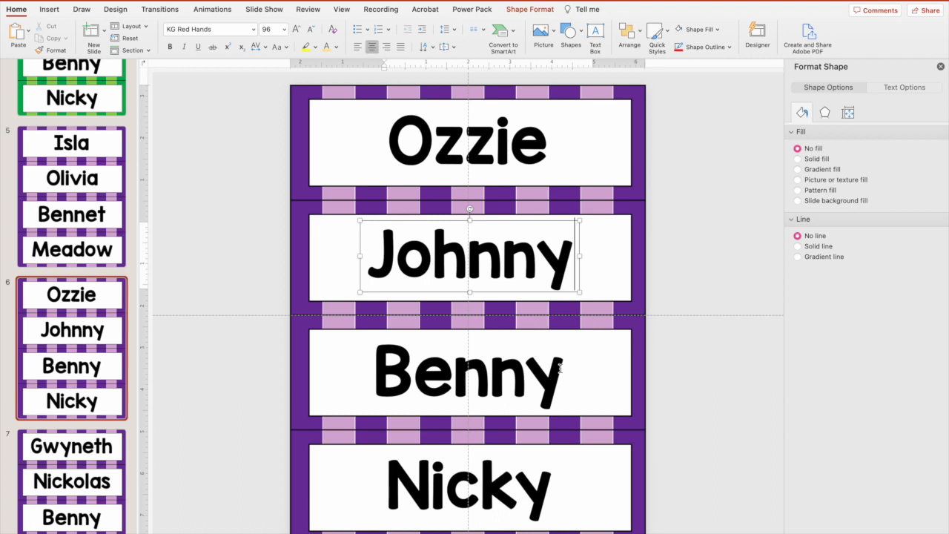
On slide 6, replace the names on the third and fourth labels with new first names.
drag(561, 369, 417, 375)
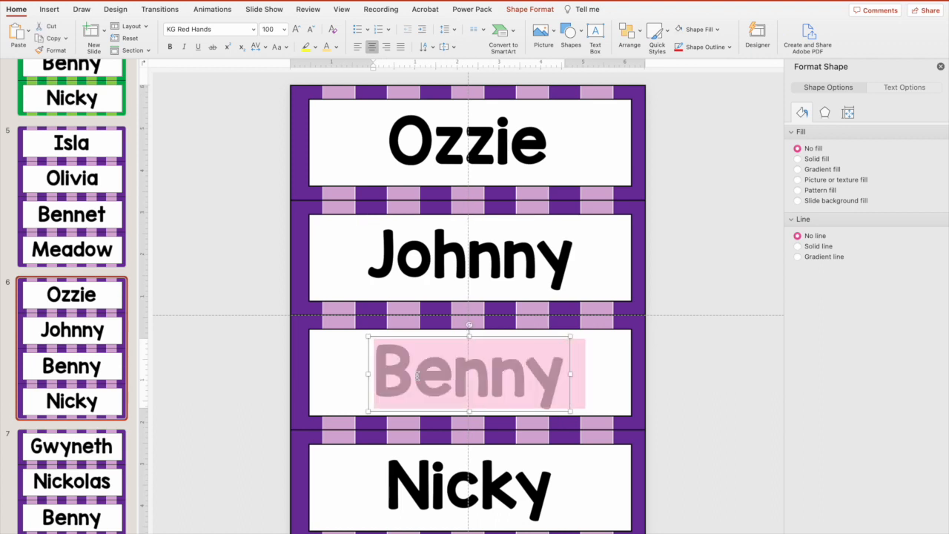
text(Henry)
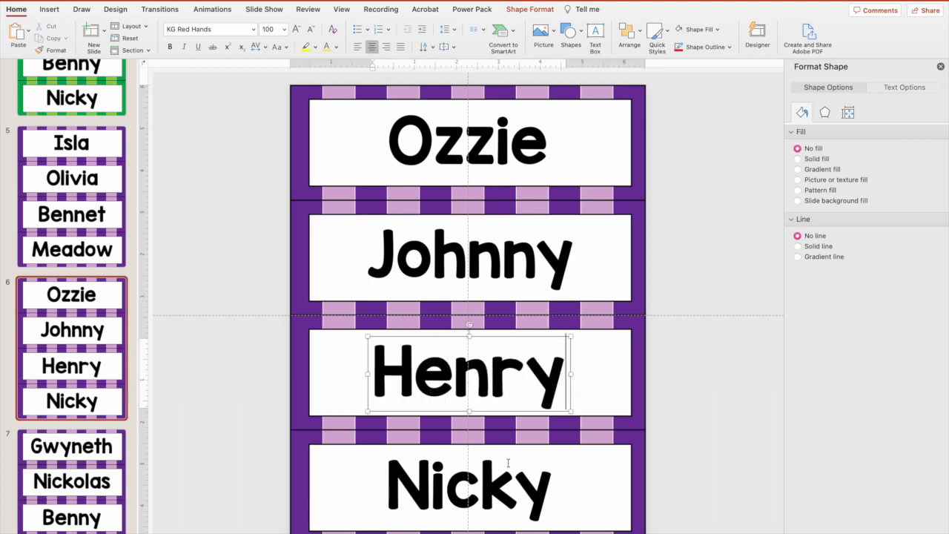
drag(548, 486, 419, 490)
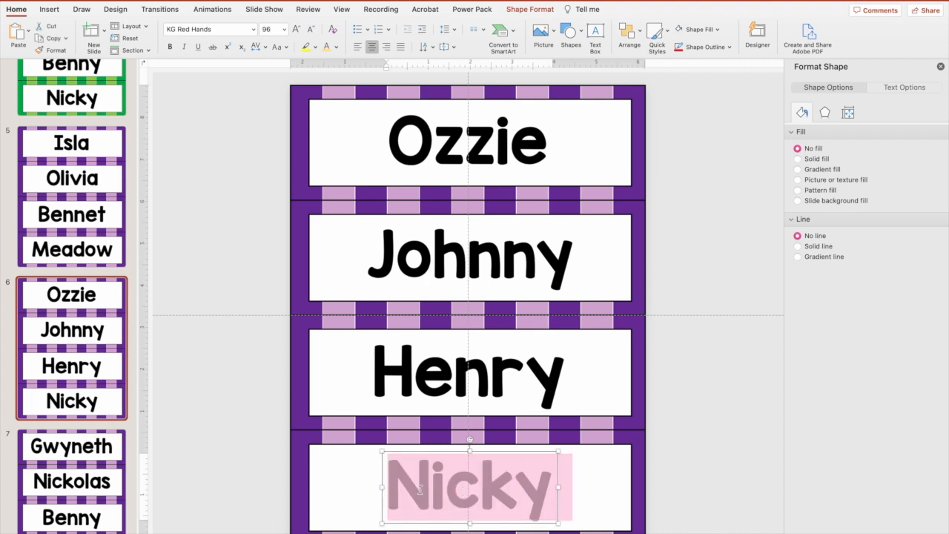
text(Gi)
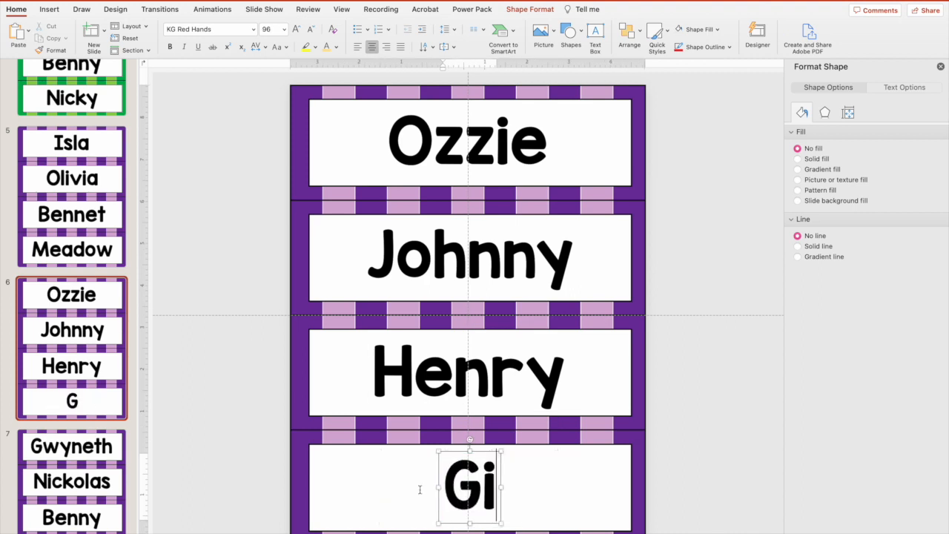
text(selle)
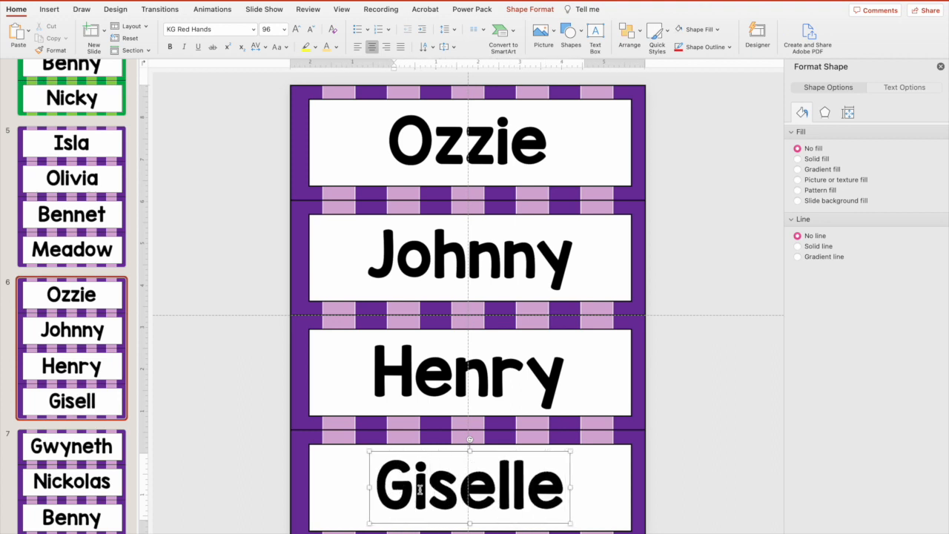
On slide 7, replace the names on the first and second labels with new first names.
click(104, 461)
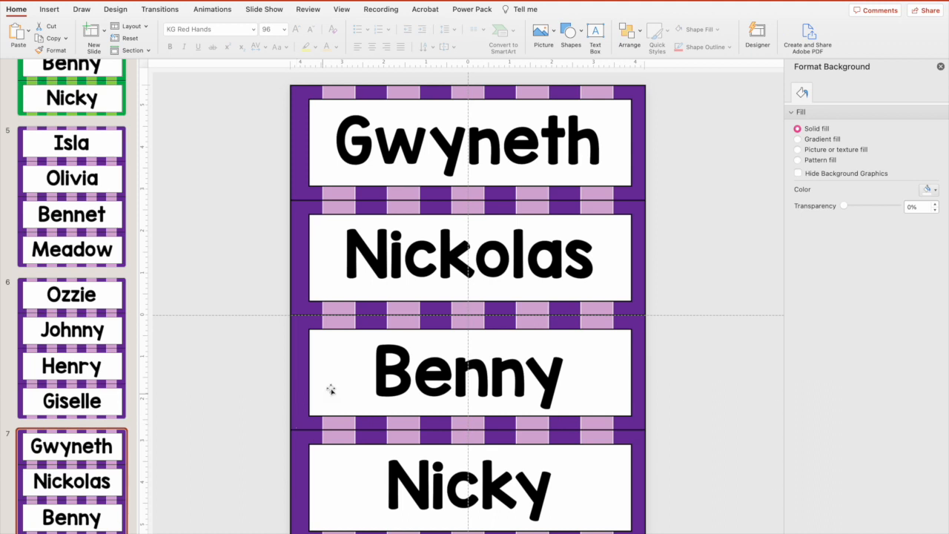
click(591, 141)
drag(592, 141, 383, 148)
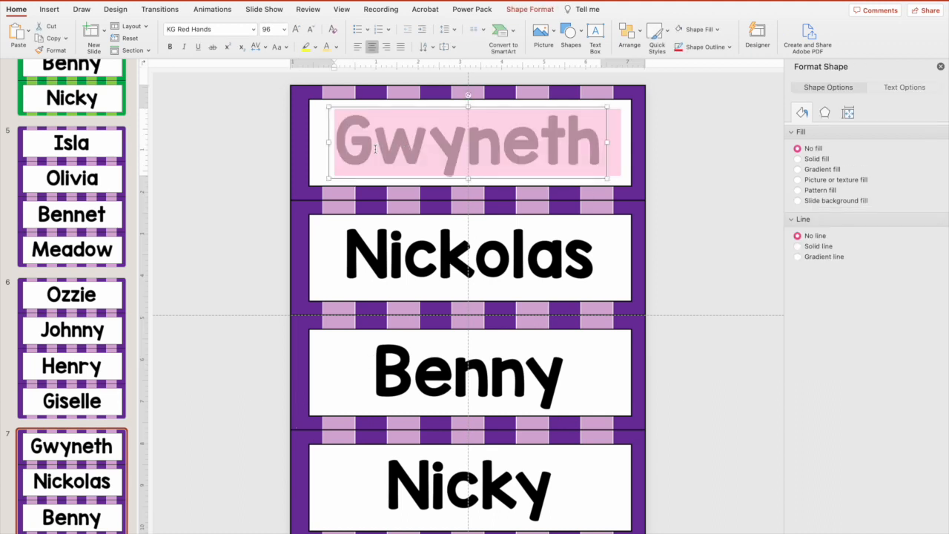
text(Lenn)
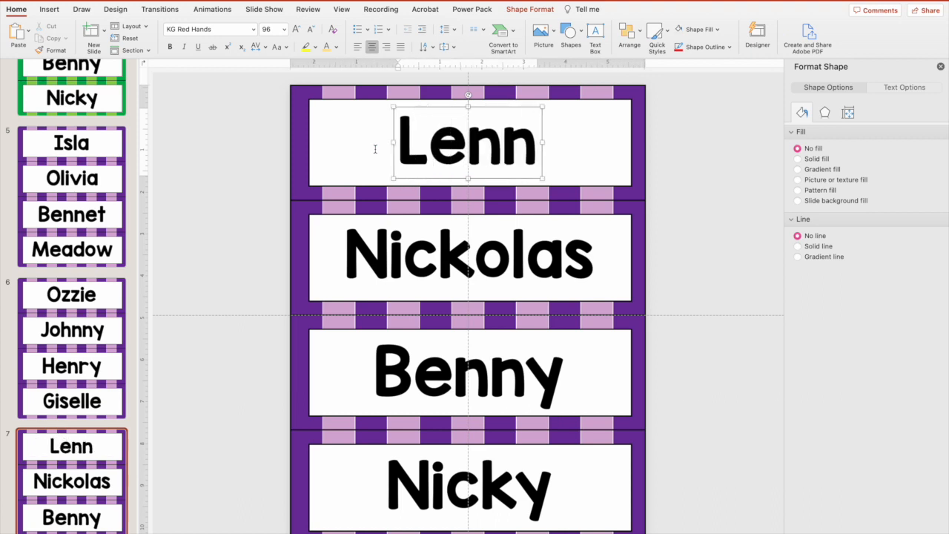
text(ox)
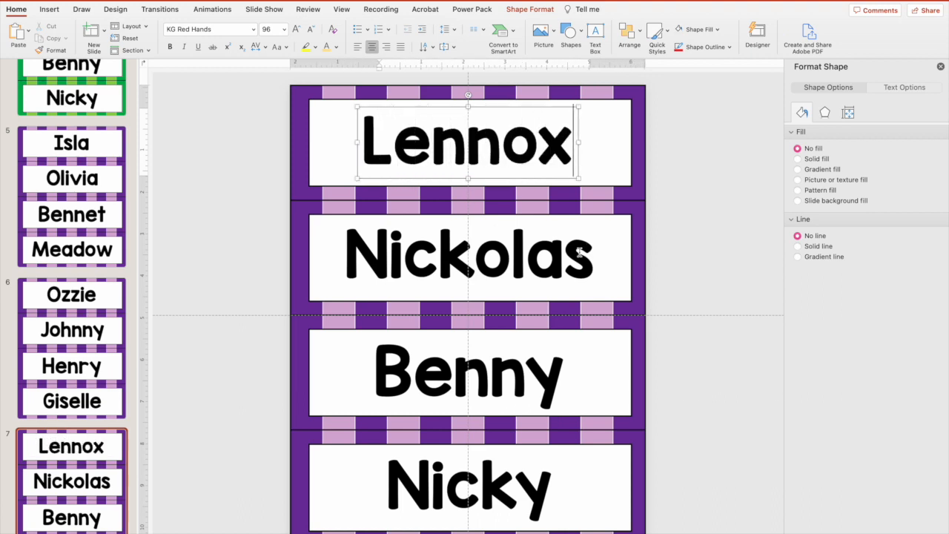
drag(589, 254, 377, 251)
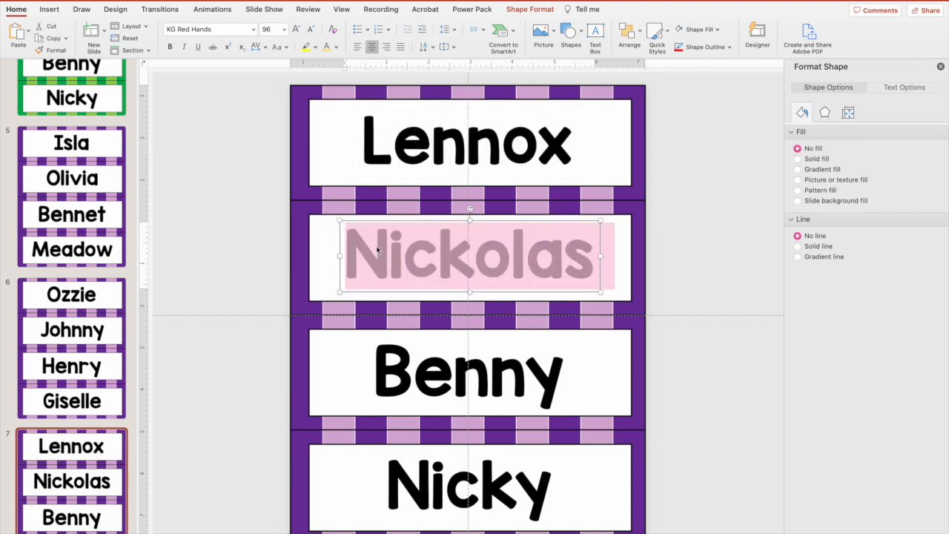
text(Emi)
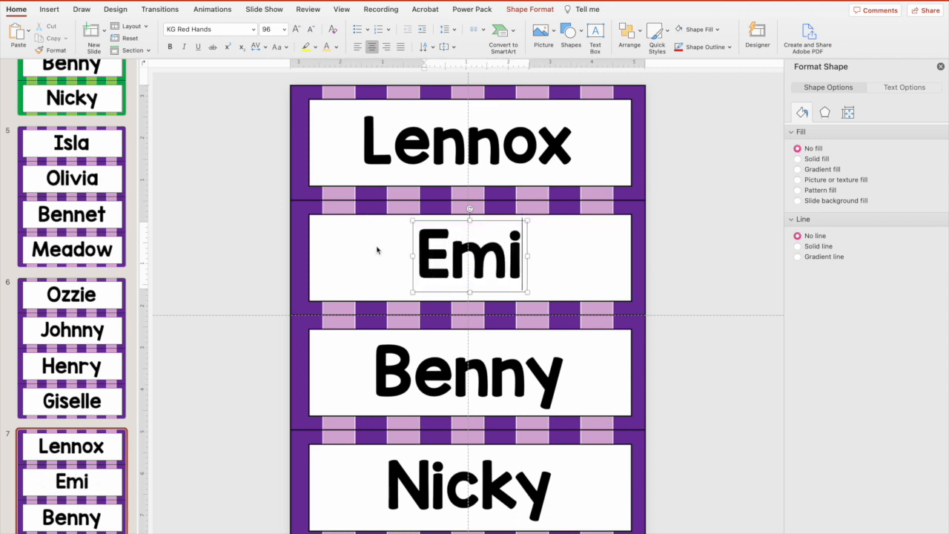
text(lia)
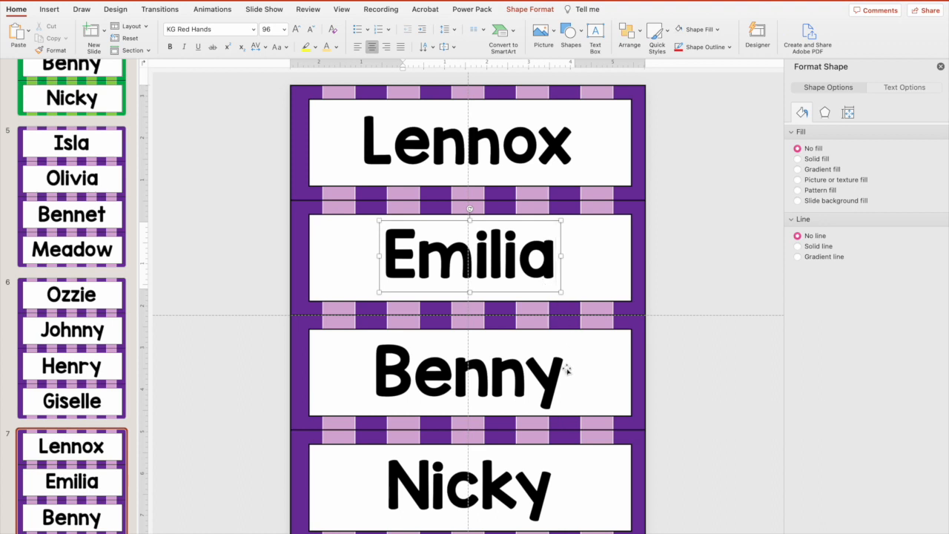
On slide 7, replace the third label's name with another first name and set the fourth label's font size to 100.
drag(560, 363, 331, 358)
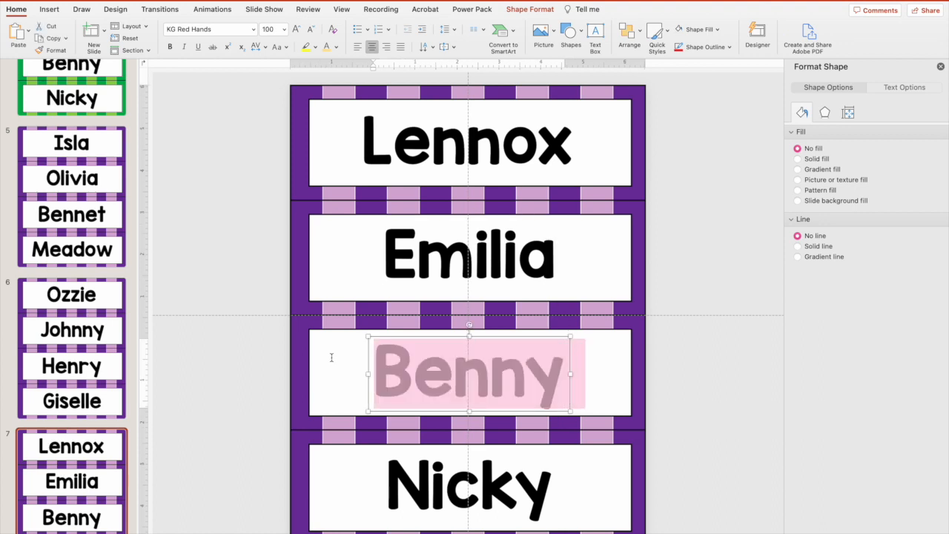
text(Emmett)
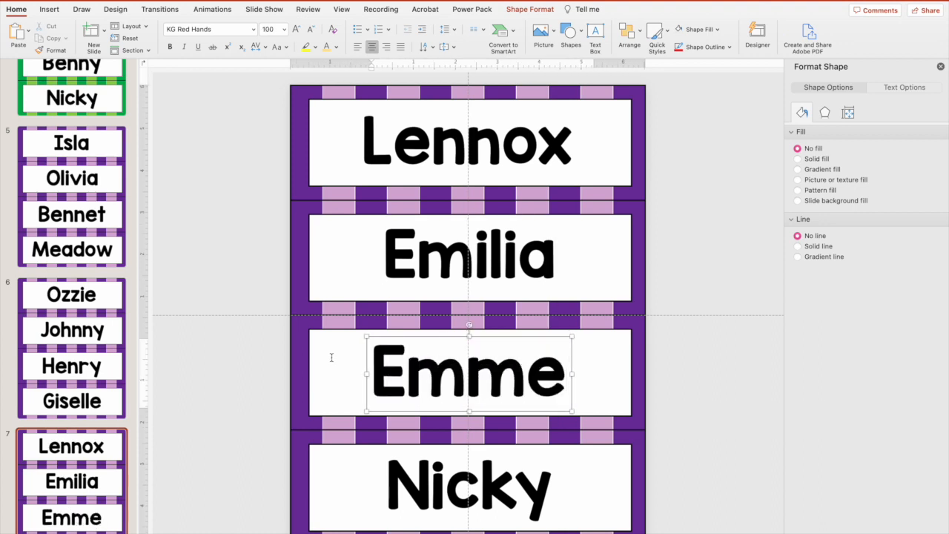
click(549, 477)
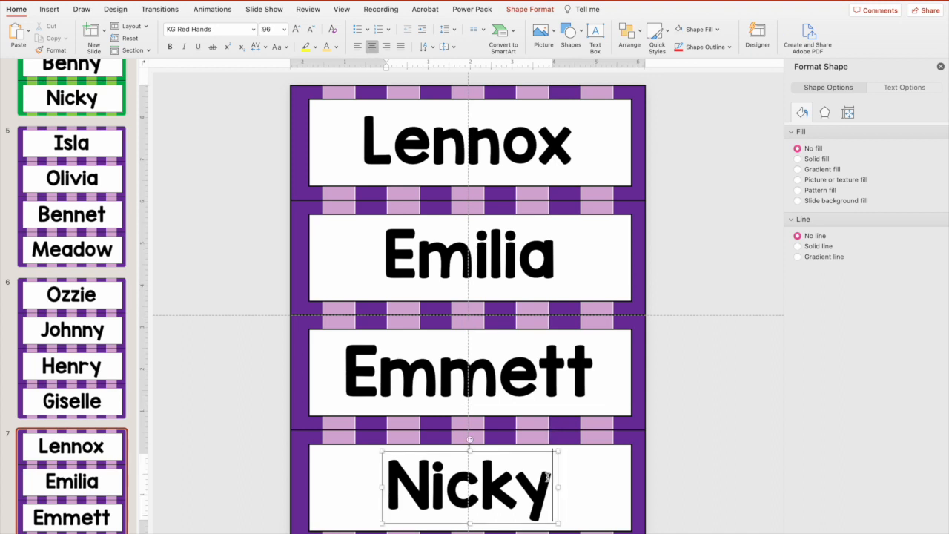
drag(549, 477, 373, 464)
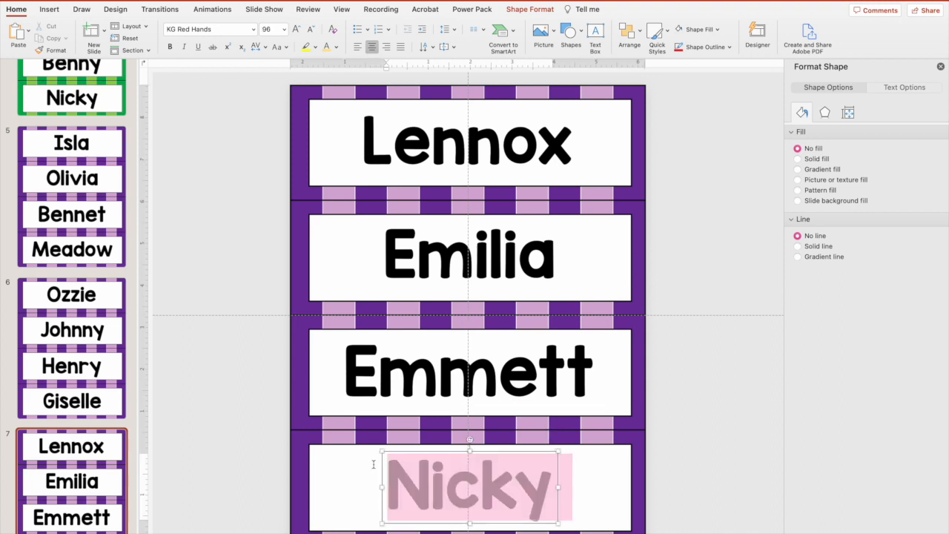
click(285, 30)
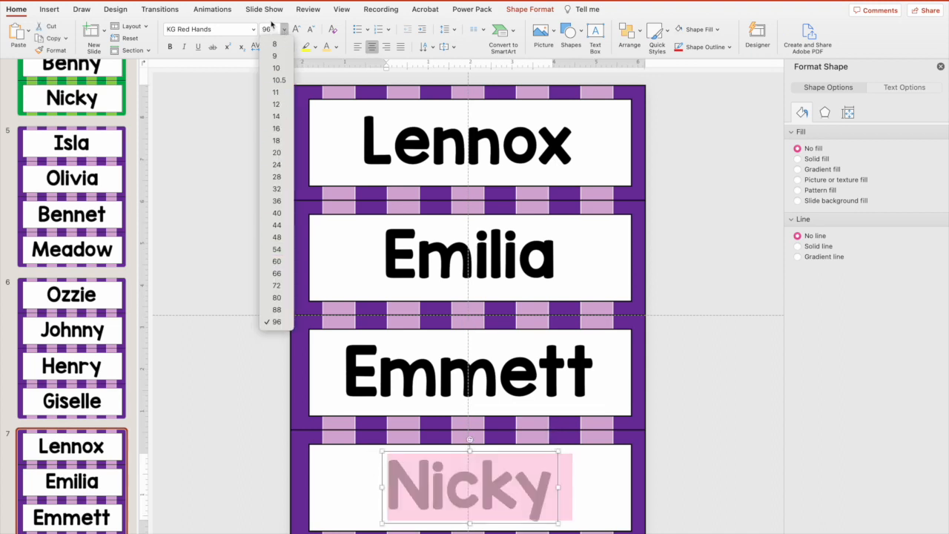
click(271, 30)
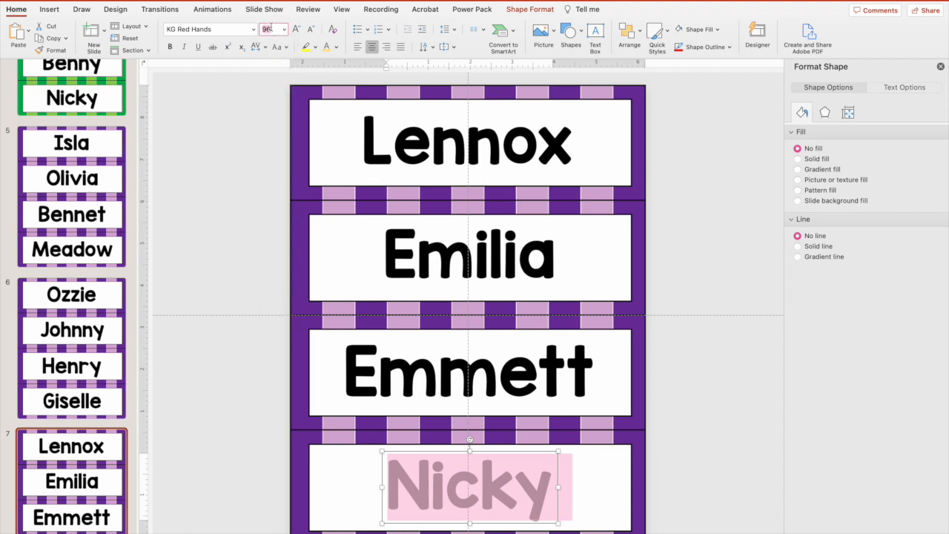
text(100Eva)
key(BackSpace)
key(BackSpace)
key(BackSpace)
Replace the name on the fourth label of slide 7 with another first name.
click(553, 472)
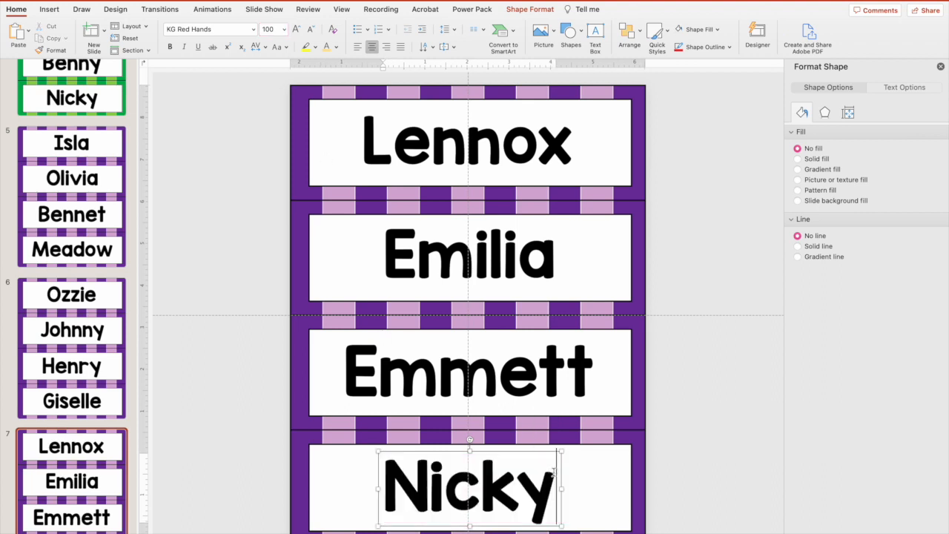
drag(552, 471, 393, 477)
text(Eva)
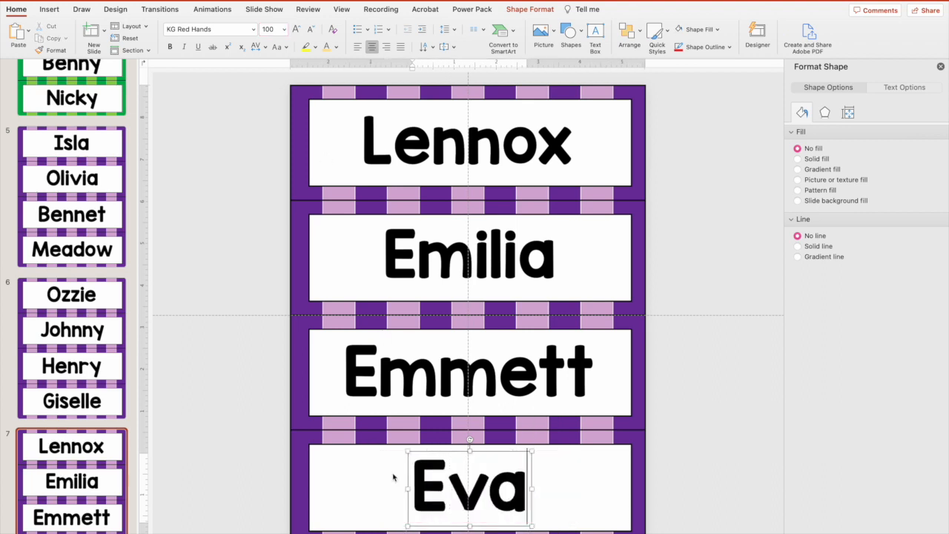
click(678, 441)
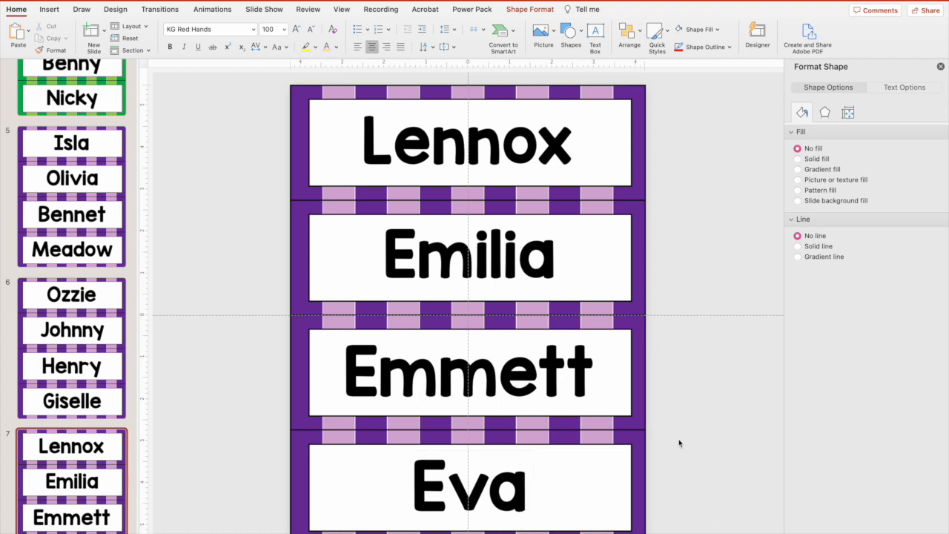
Return to slide 1 and open the print settings for the presentation.
scroll(83, 88, up, 10)
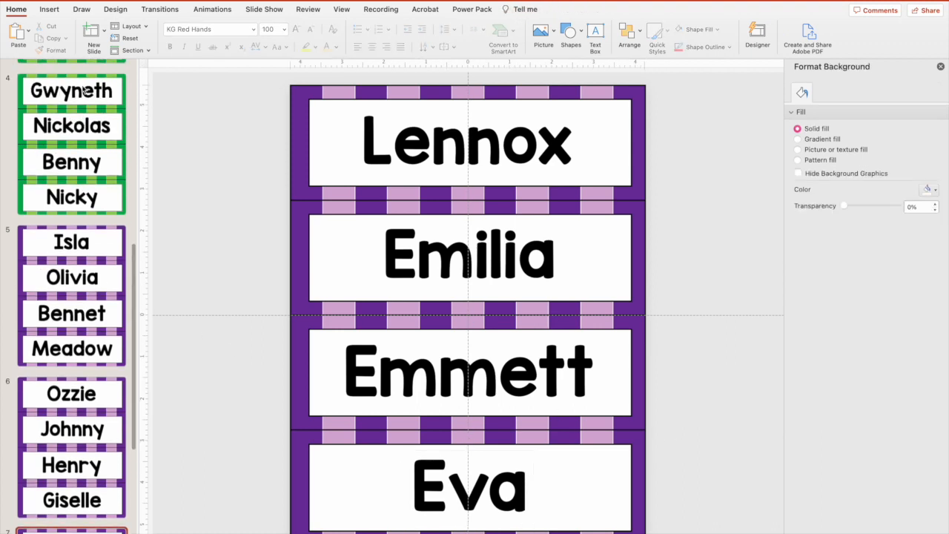
scroll(83, 87, up, 5)
click(80, 95)
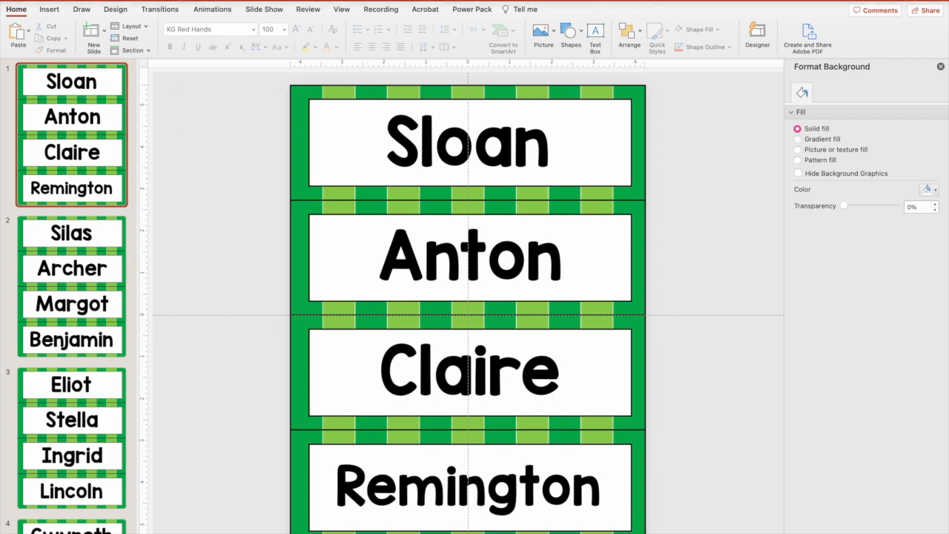
click(83, 1)
click(86, 220)
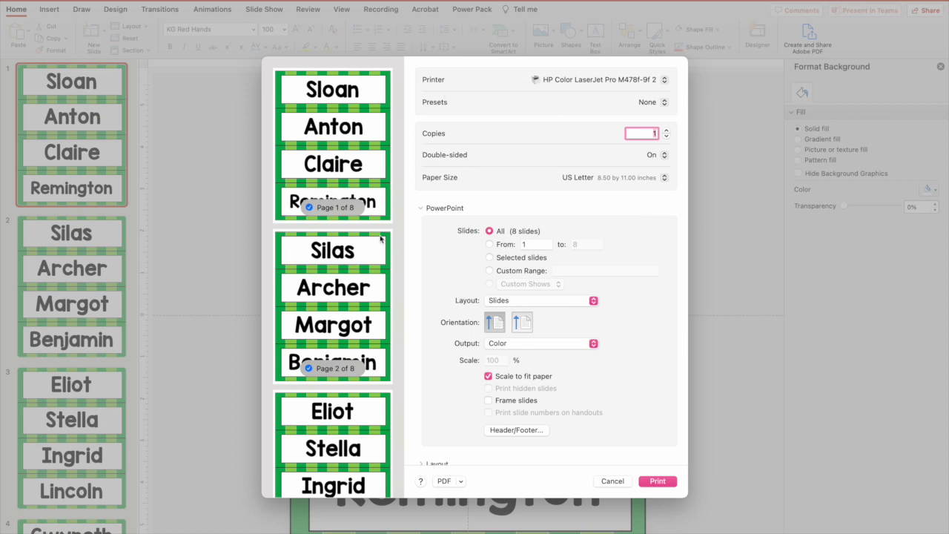
Review the page previews, turn off double-sided printing and print all slides, continuing with the available paper.
scroll(380, 238, down, 10)
scroll(380, 238, up, 4)
scroll(380, 238, up, 5)
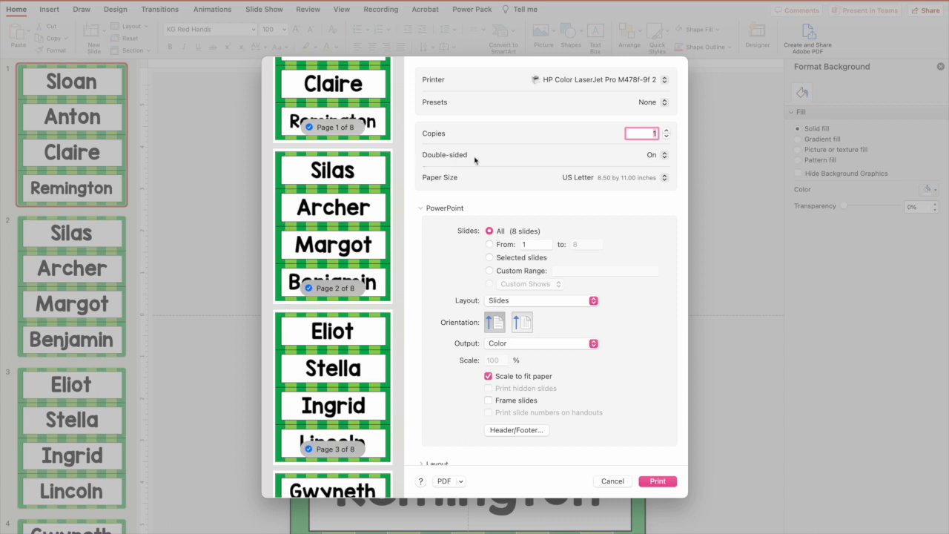
click(662, 154)
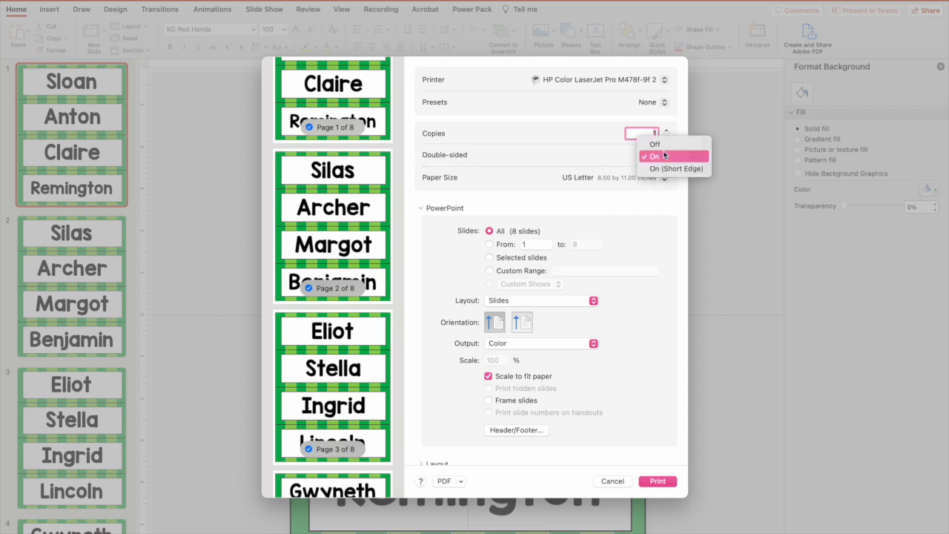
click(657, 146)
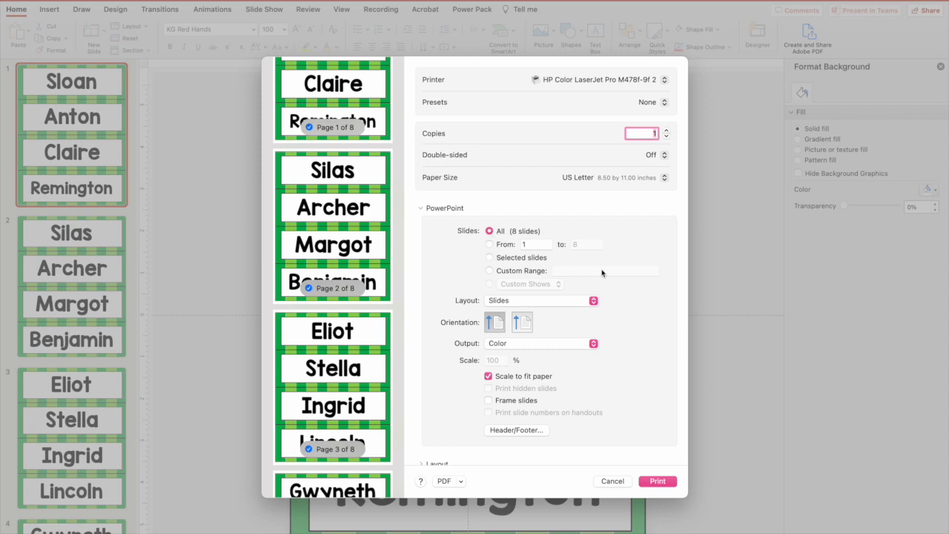
click(657, 482)
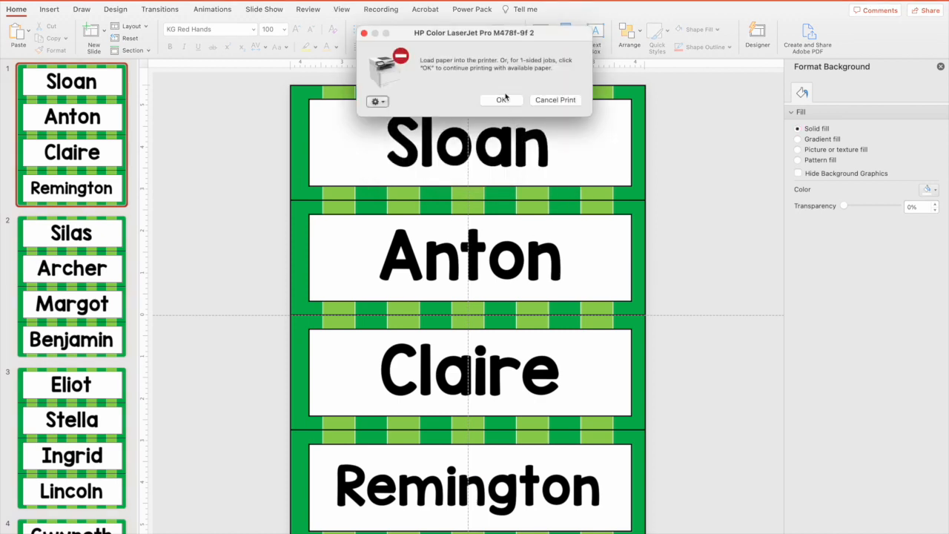
click(501, 100)
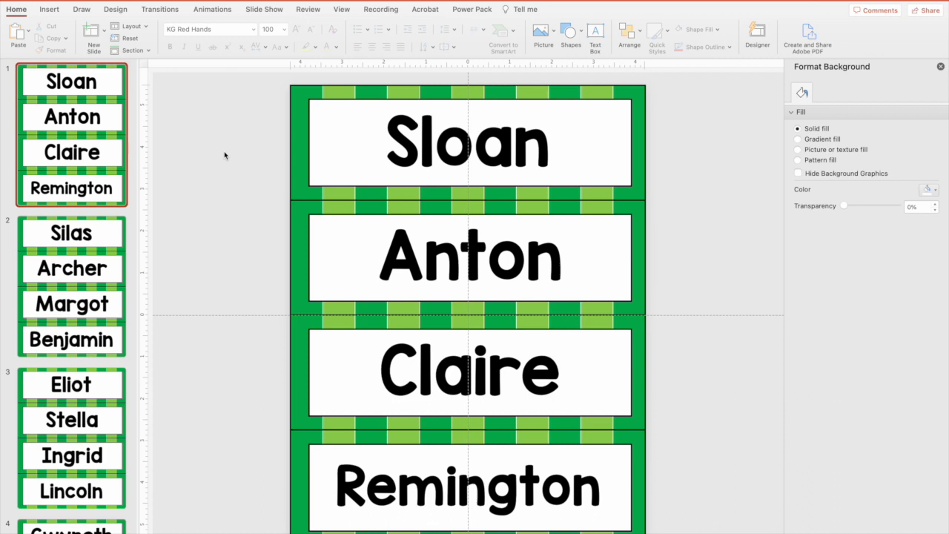
Left-align the name on the first label of slide 1.
click(224, 155)
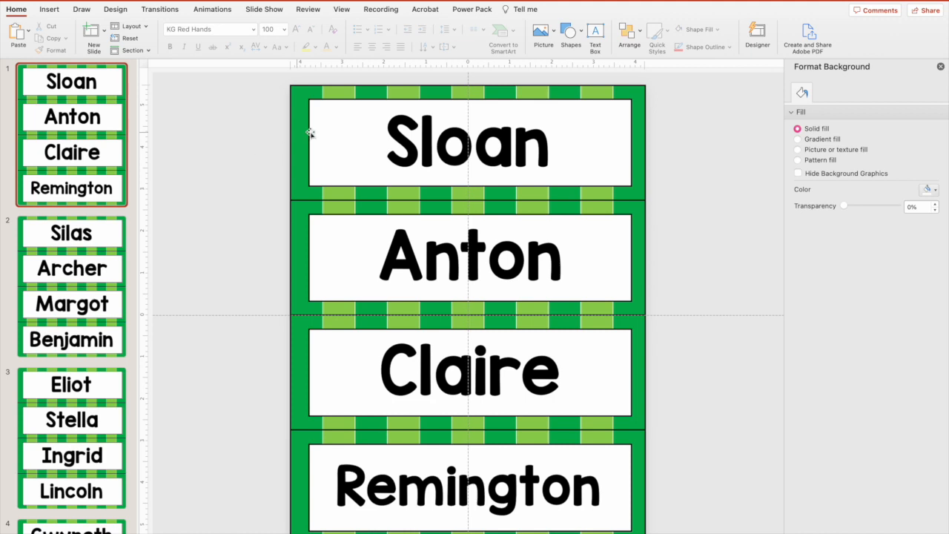
double_click(541, 139)
click(359, 47)
Try moving the first three names on slide 1 toward the right ends of their labels.
drag(555, 123, 625, 122)
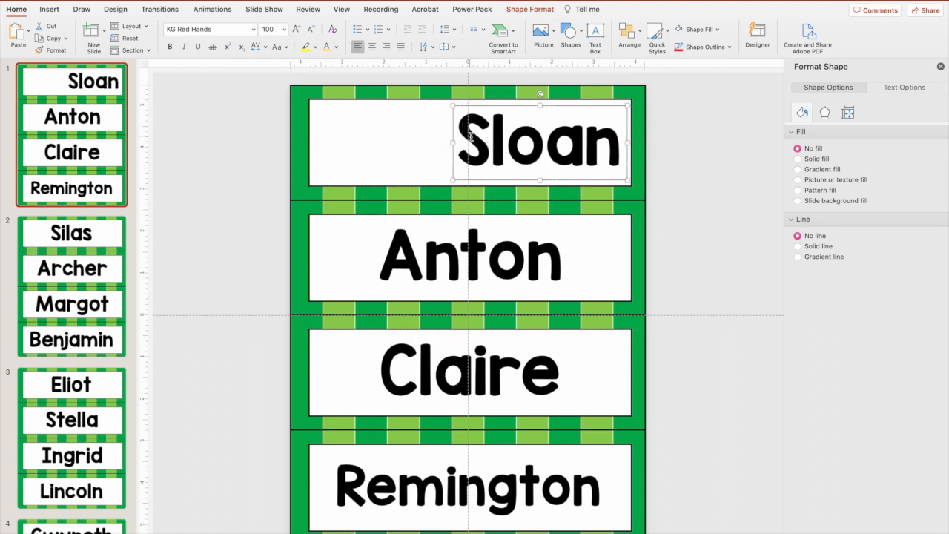
drag(603, 180, 583, 180)
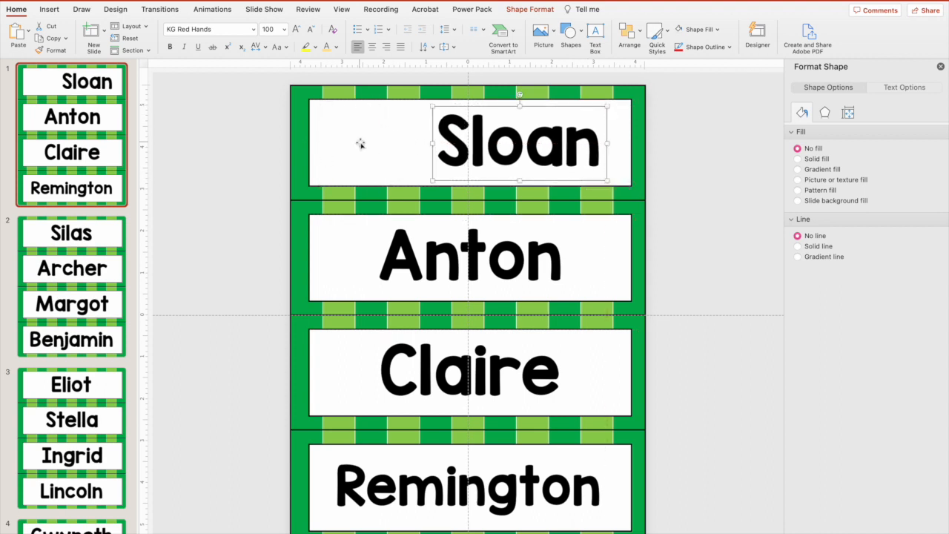
click(410, 271)
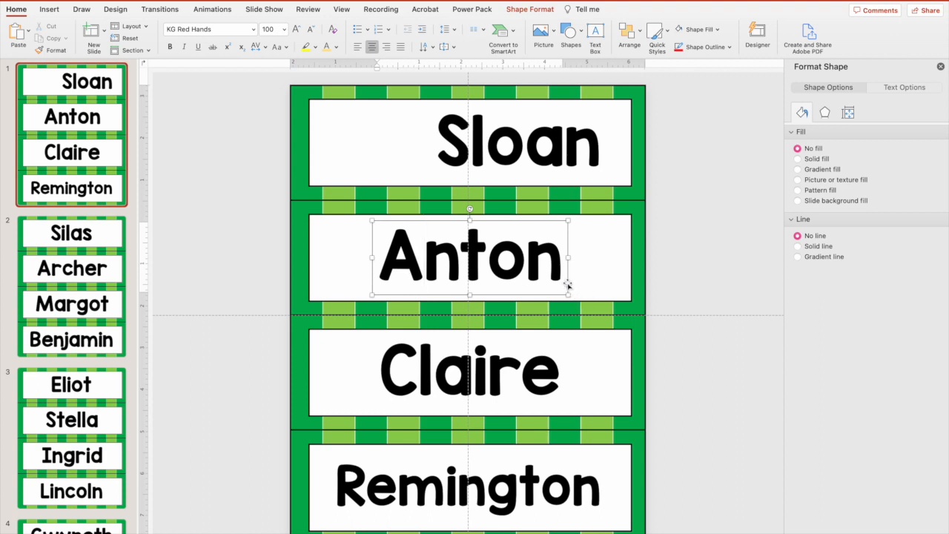
drag(567, 282, 611, 283)
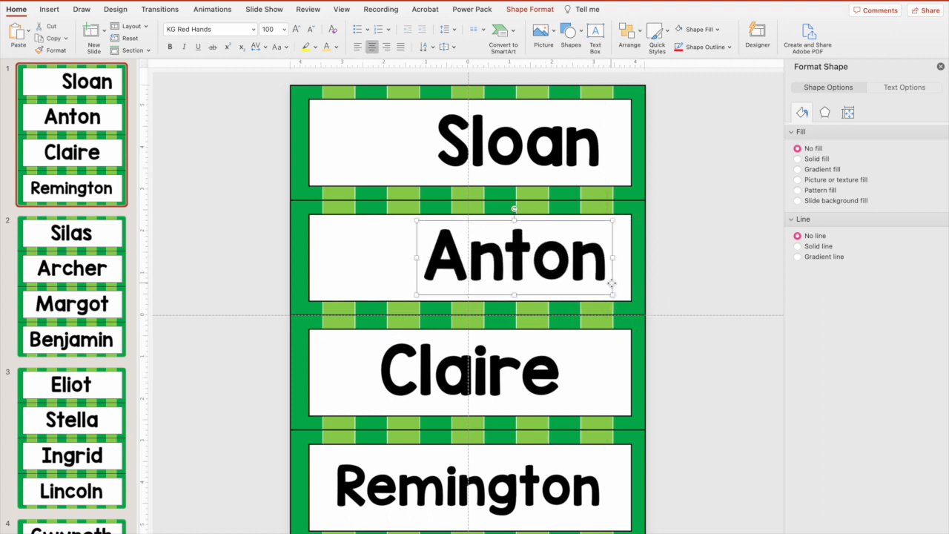
click(442, 358)
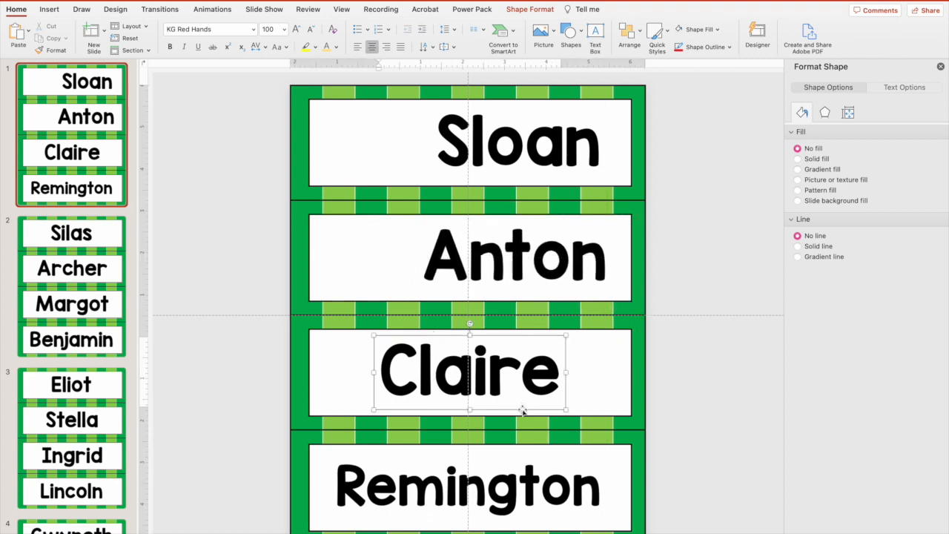
drag(521, 408, 577, 407)
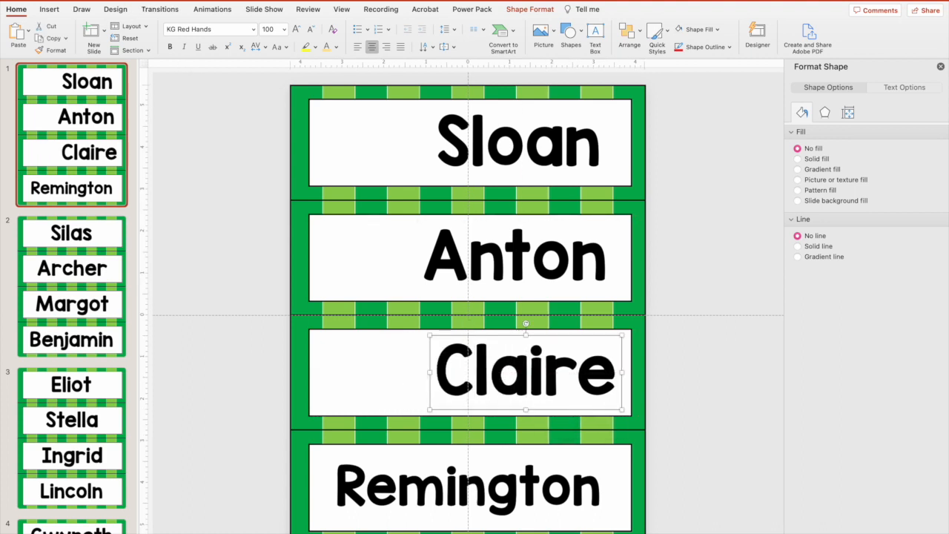
Undo the moves of the three names on slide 1.
key(super+z)
key(super+z)
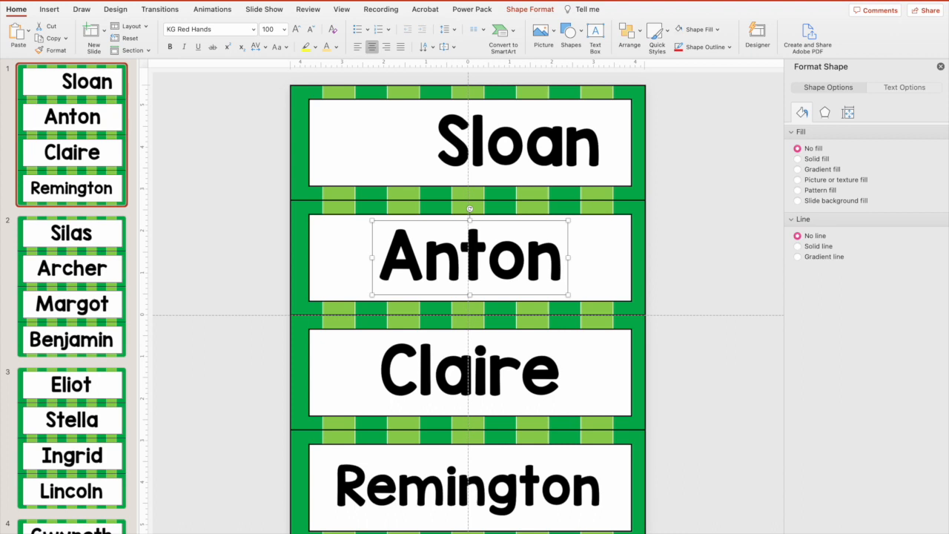
key(super+z)
key(super+z)
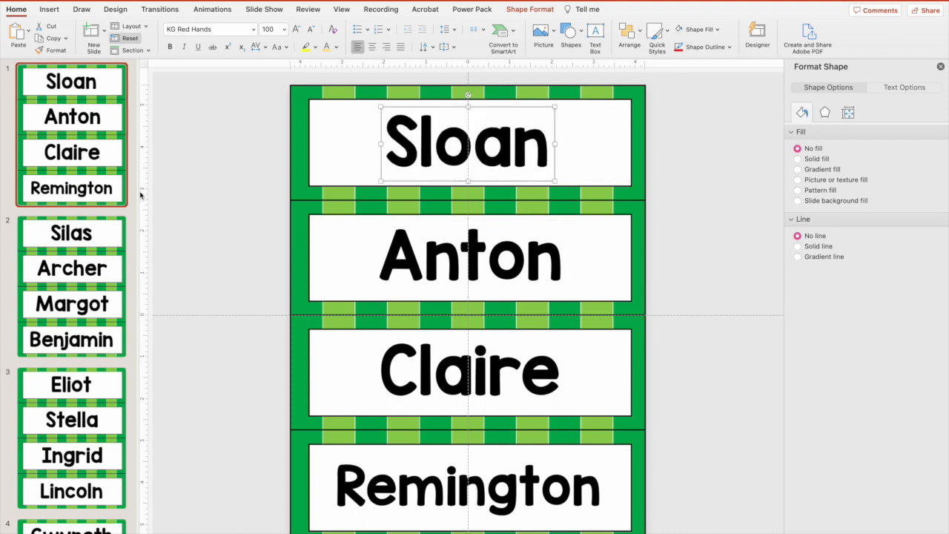
Duplicate slide 1 directly after the original.
click(112, 155)
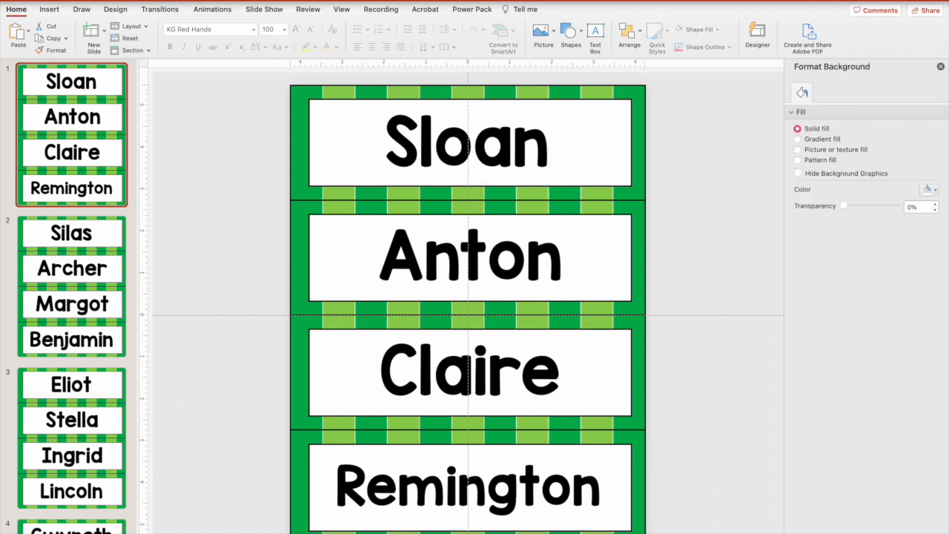
click(158, 0)
click(168, 4)
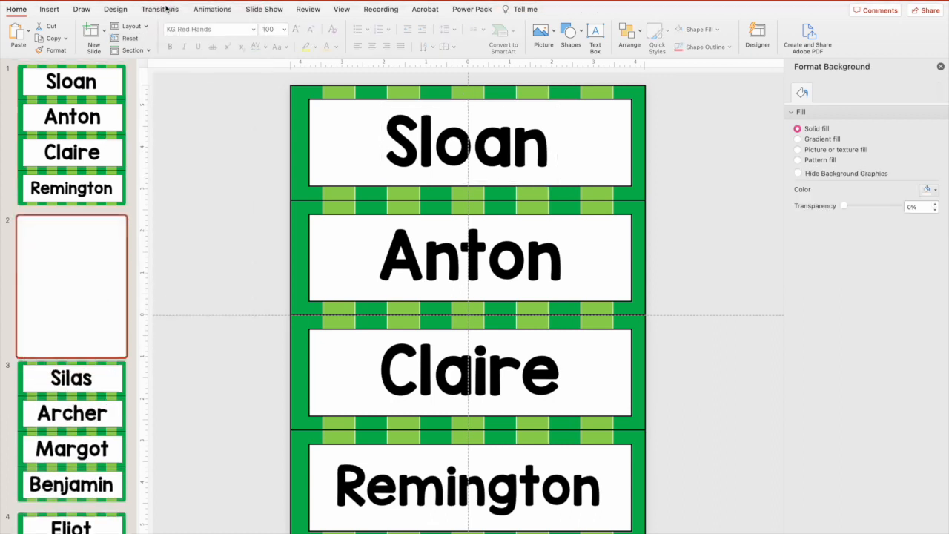
On the duplicated slide 2, move the first three names toward the right ends of their labels.
click(431, 136)
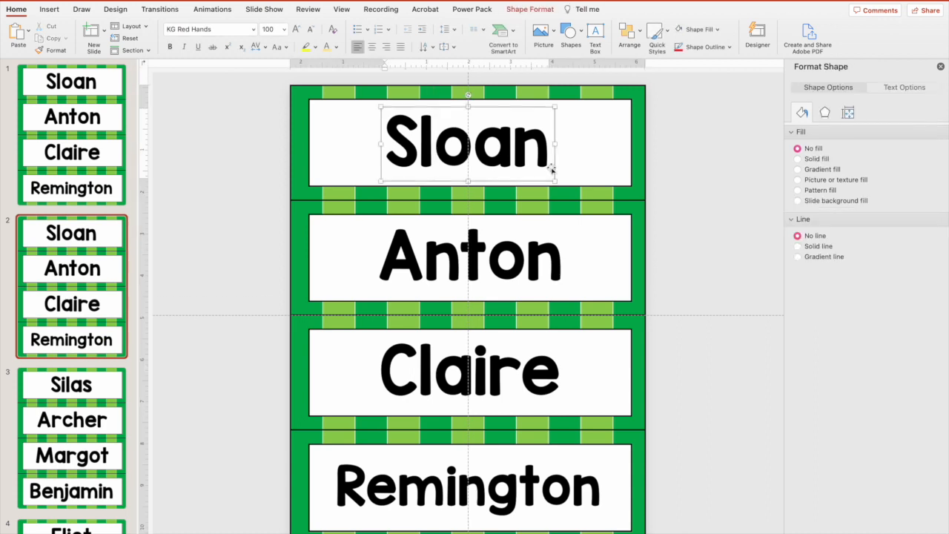
drag(553, 164, 609, 162)
click(505, 237)
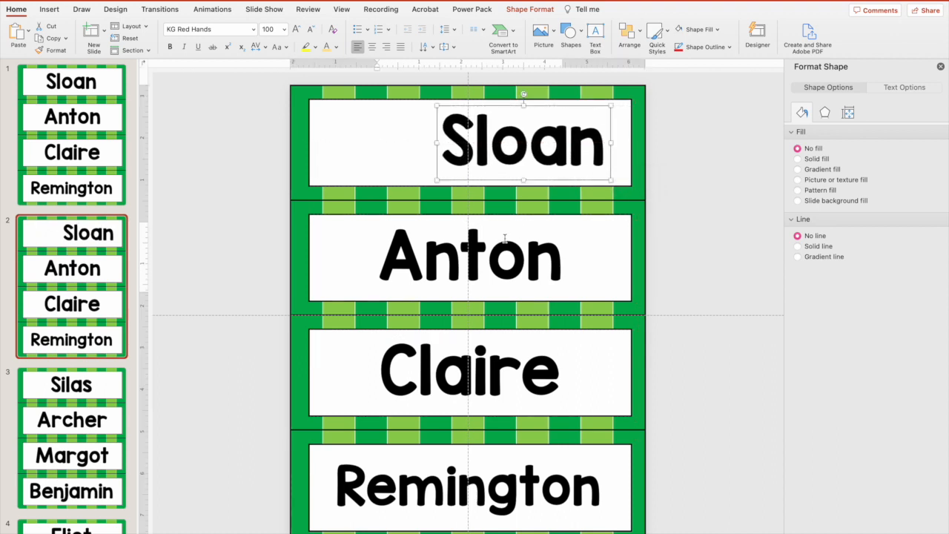
drag(541, 295, 595, 297)
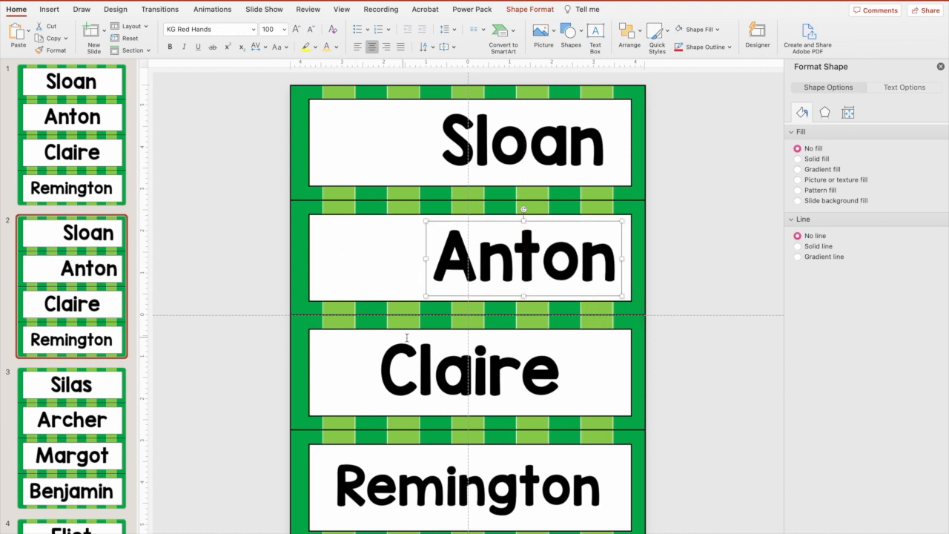
click(437, 355)
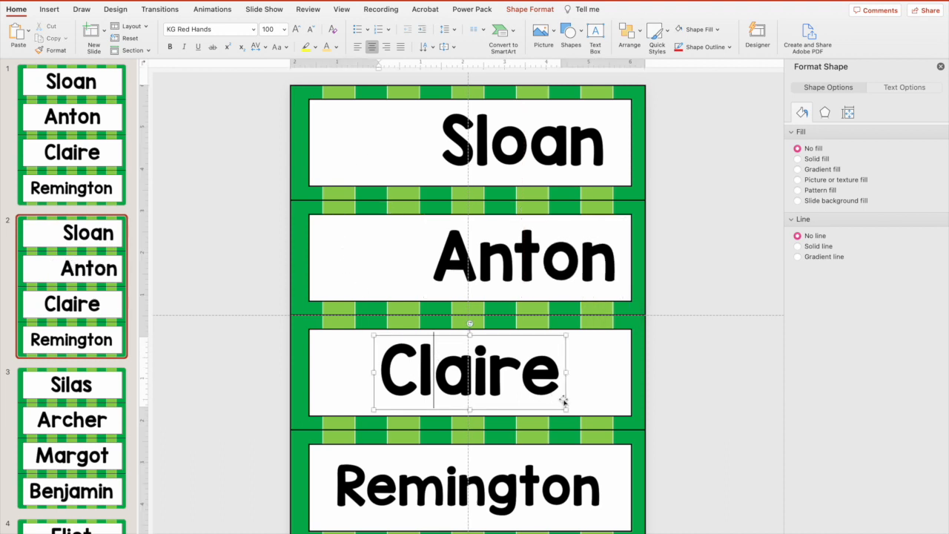
drag(563, 399, 627, 400)
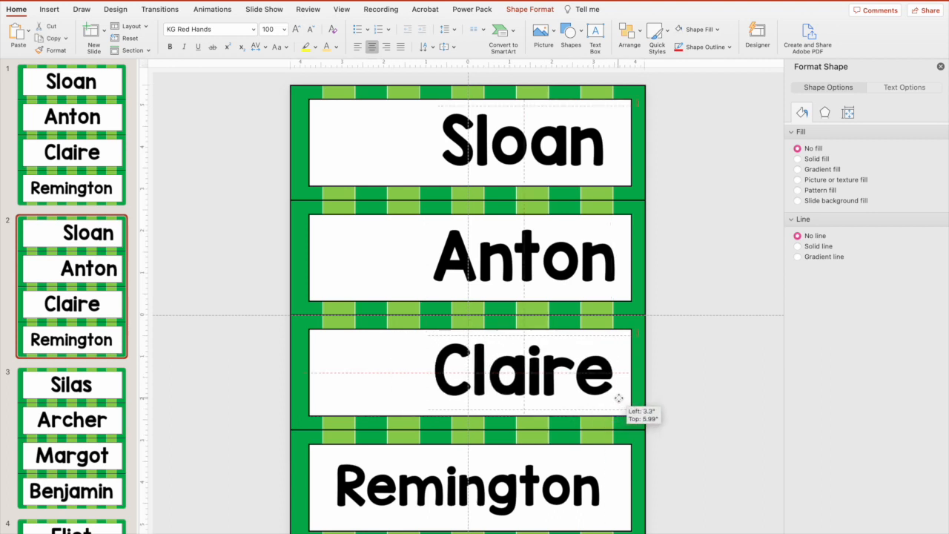
Set the fourth name on slide 2 to font size 60 and move it toward the right end of its label.
click(597, 480)
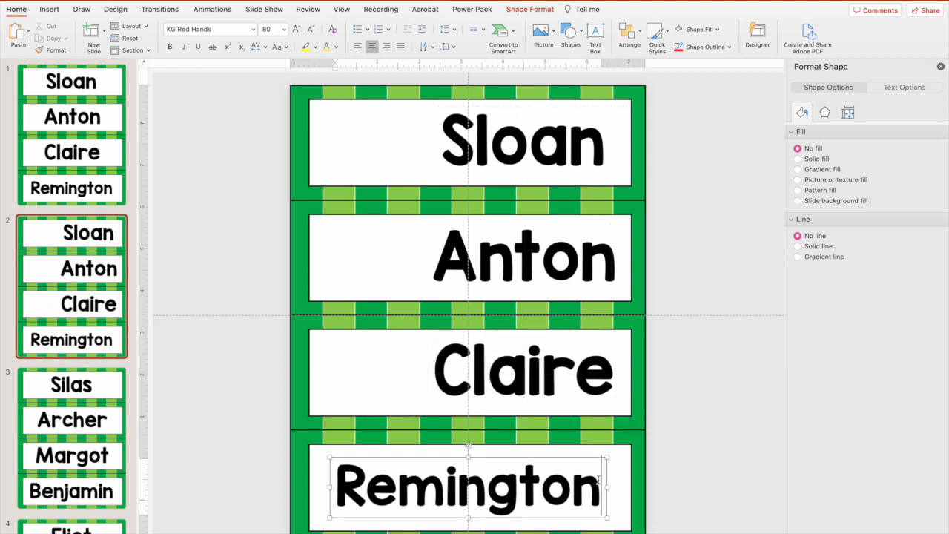
drag(598, 480, 361, 479)
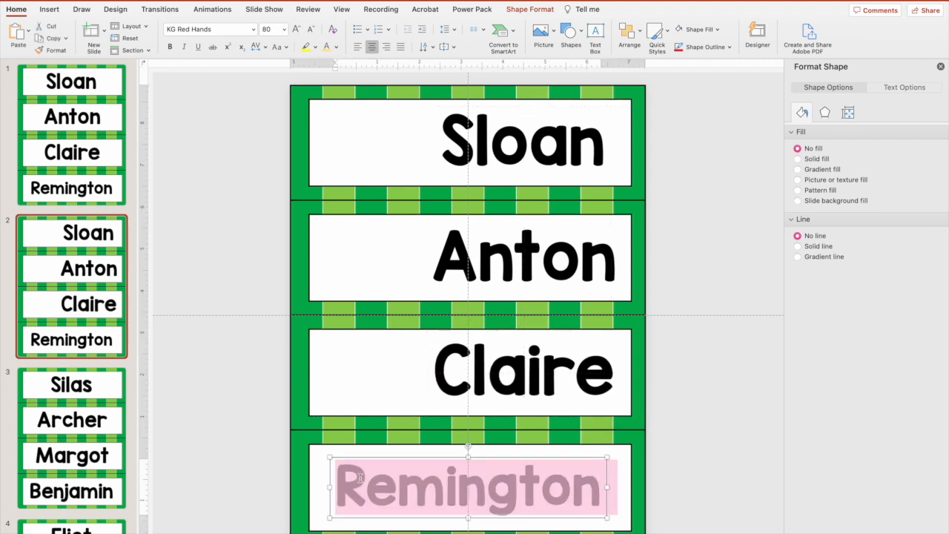
click(284, 29)
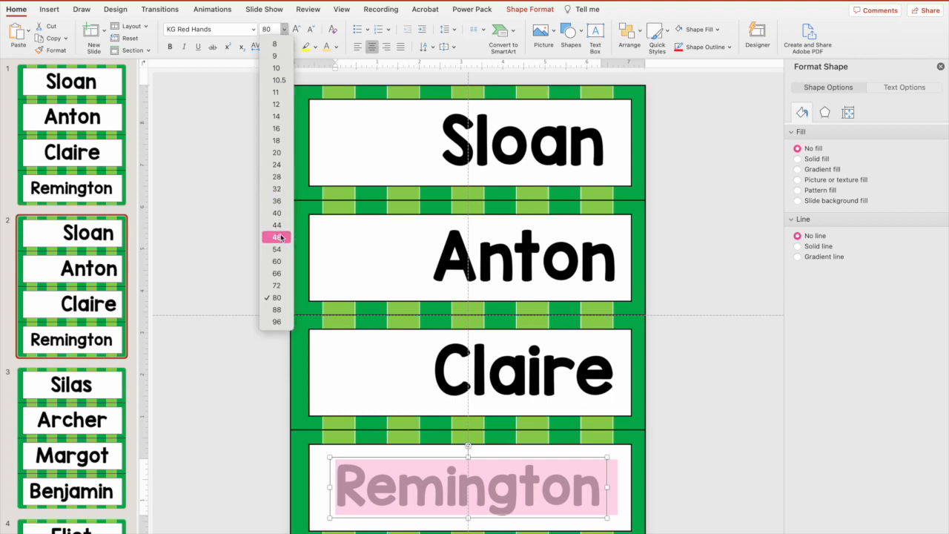
click(282, 261)
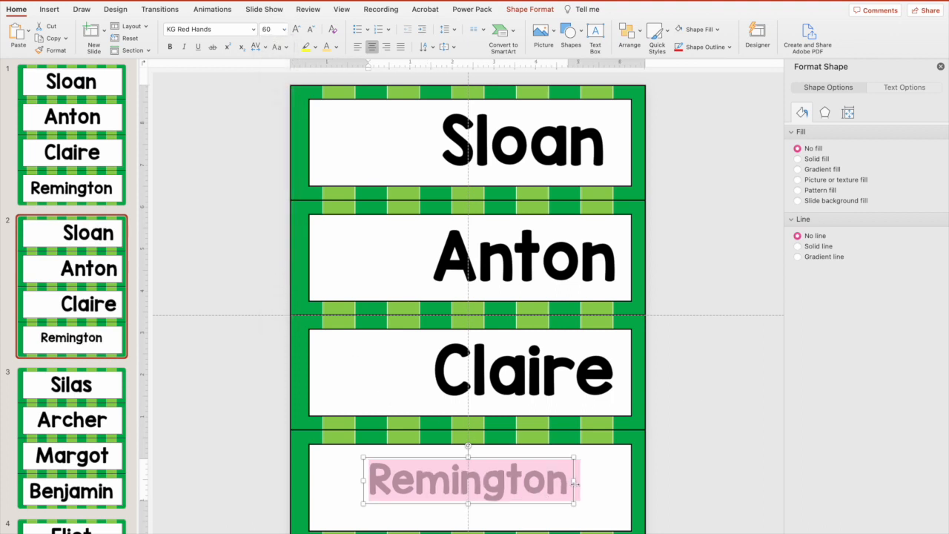
drag(575, 482, 616, 478)
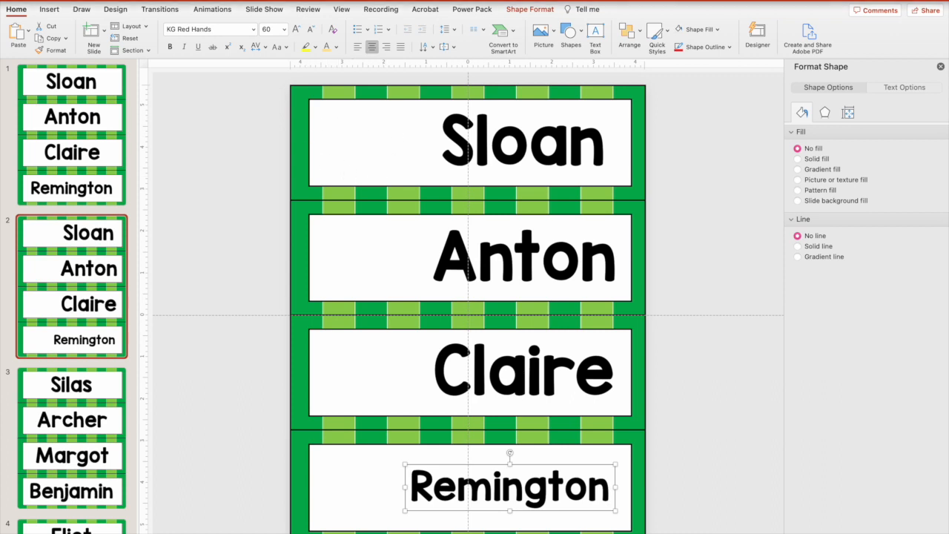
Insert the picture file IMG_4564 2.jpg from the 2021/22 kids folder in iCloud Drive onto slide 2.
click(160, 1)
mouse_move(171, 189)
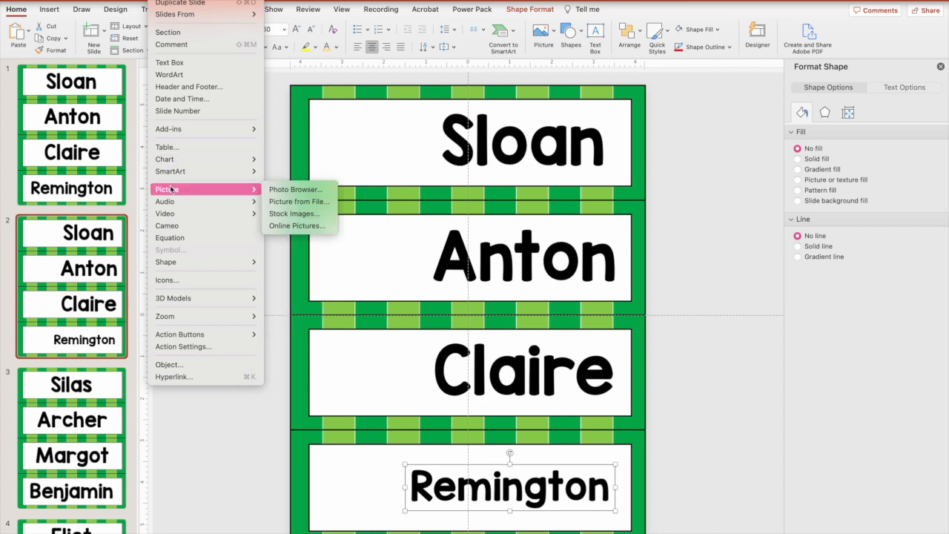
click(293, 202)
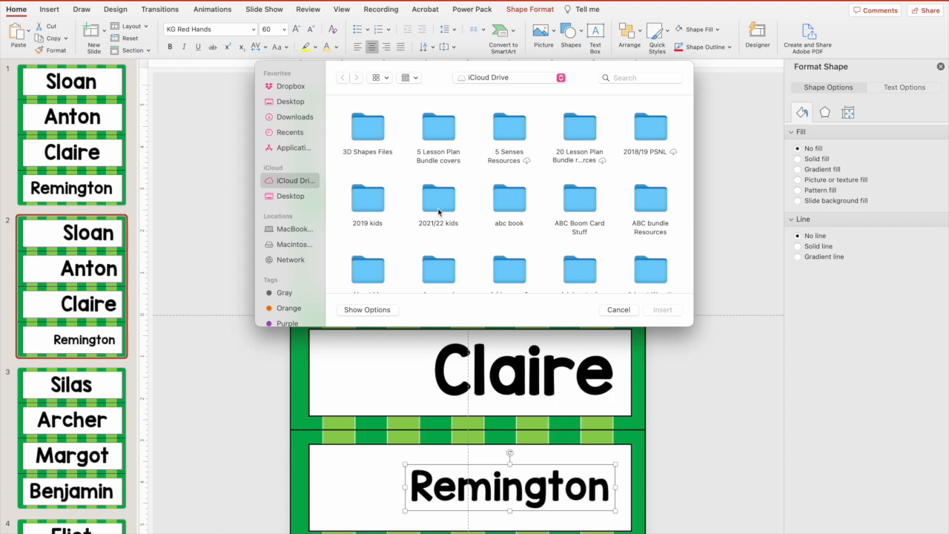
scroll(532, 202, down, 5)
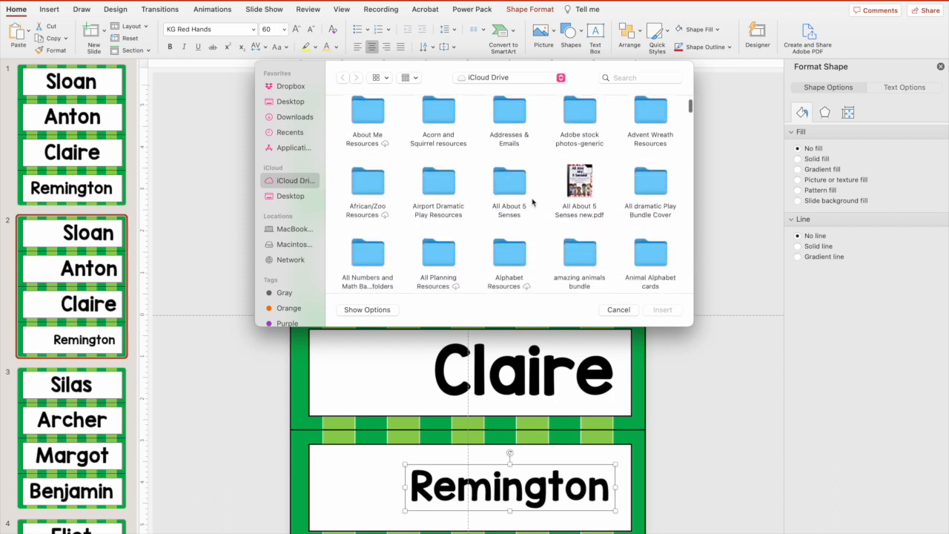
scroll(532, 202, up, 6)
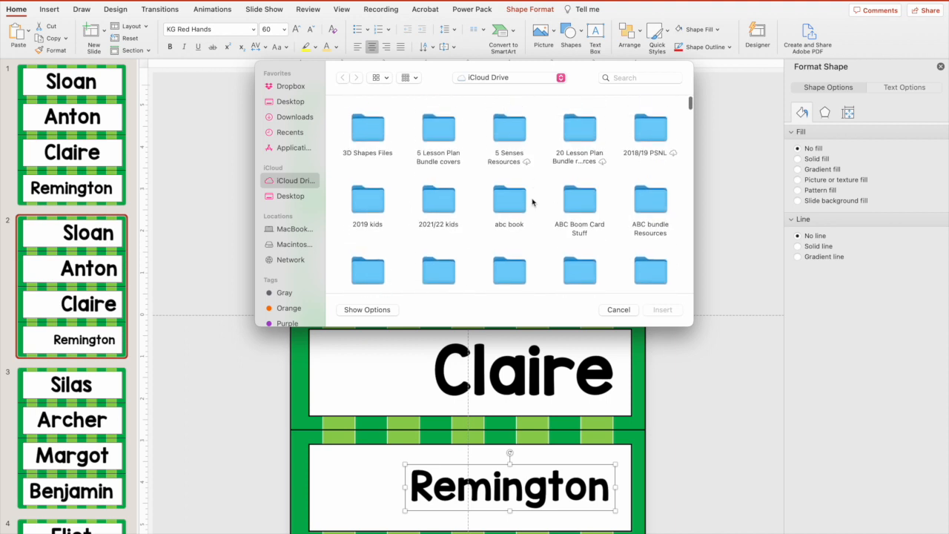
scroll(531, 202, down, 2)
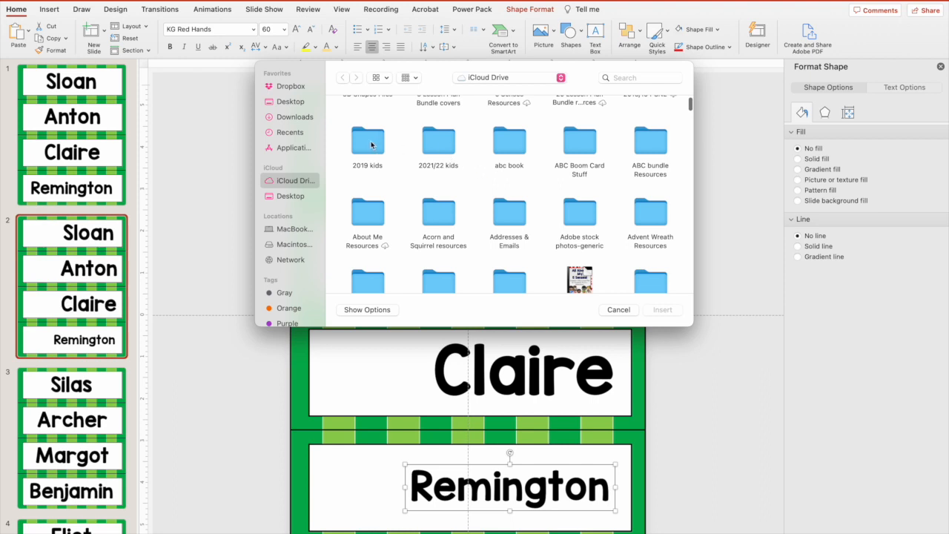
double_click(444, 146)
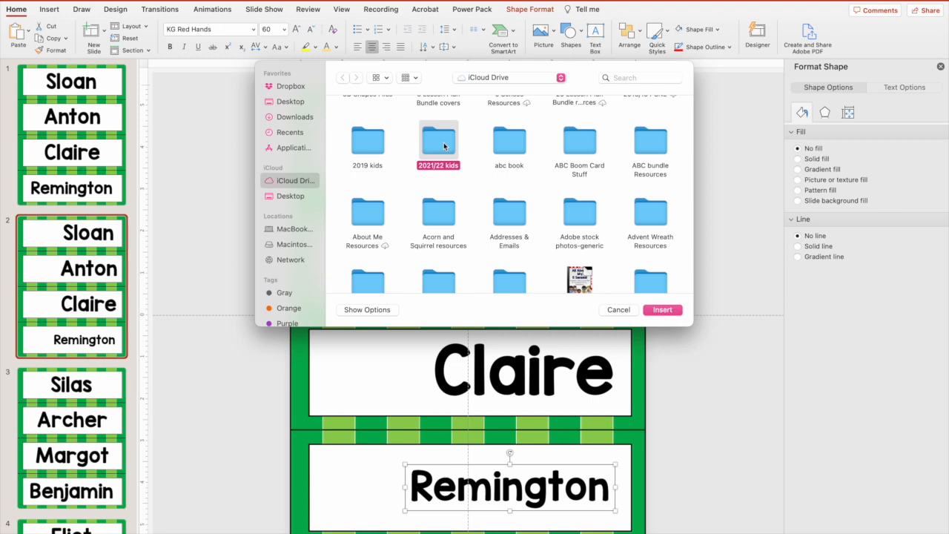
scroll(444, 146, down, 5)
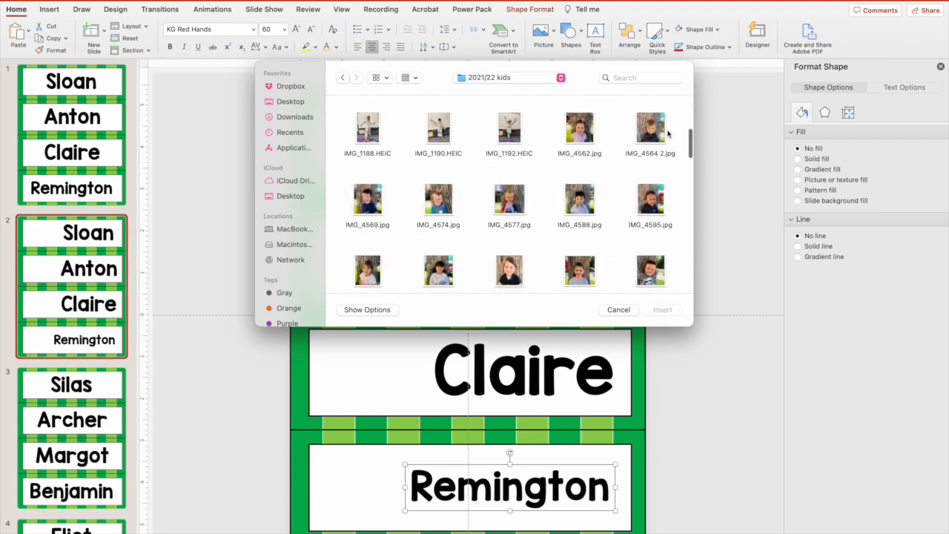
click(657, 132)
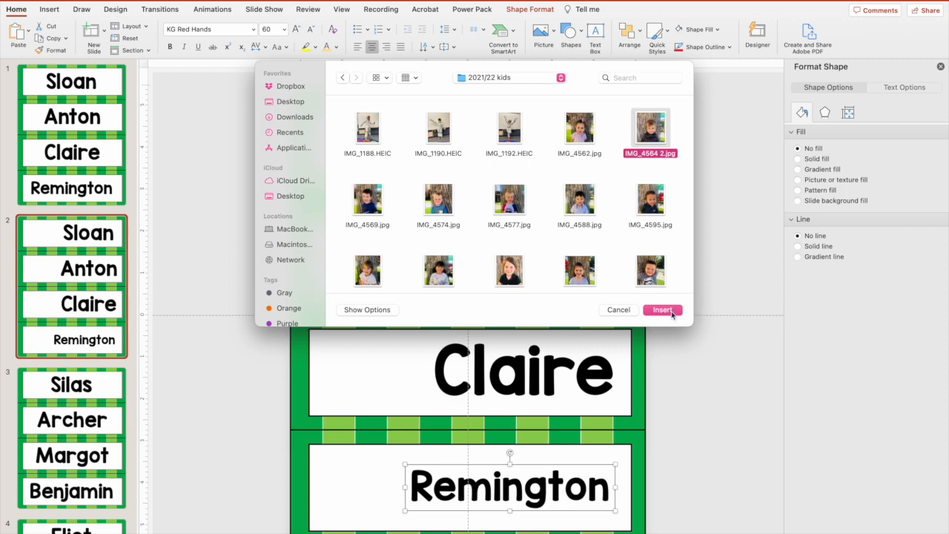